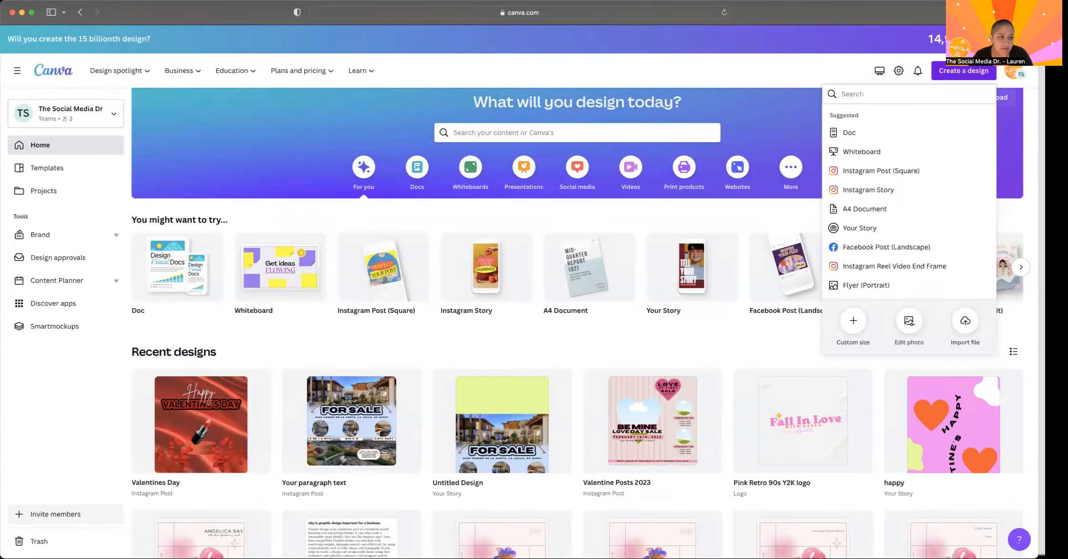
- Create a new blank design with a custom size of 3000 × 3000 px
{"action": "left_click", "coordinate": [972, 74]}
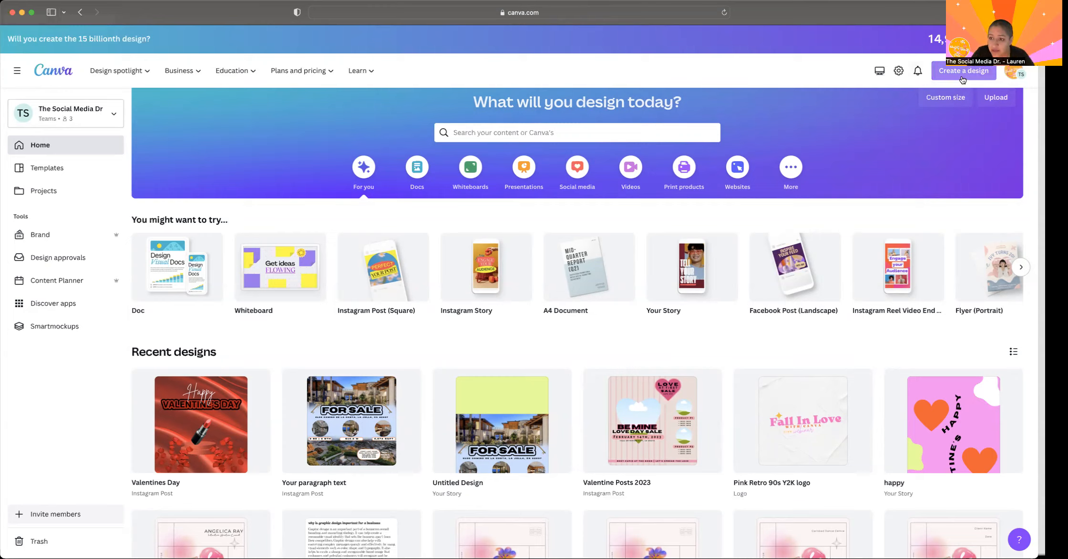
{"action": "left_click", "coordinate": [963, 73]}
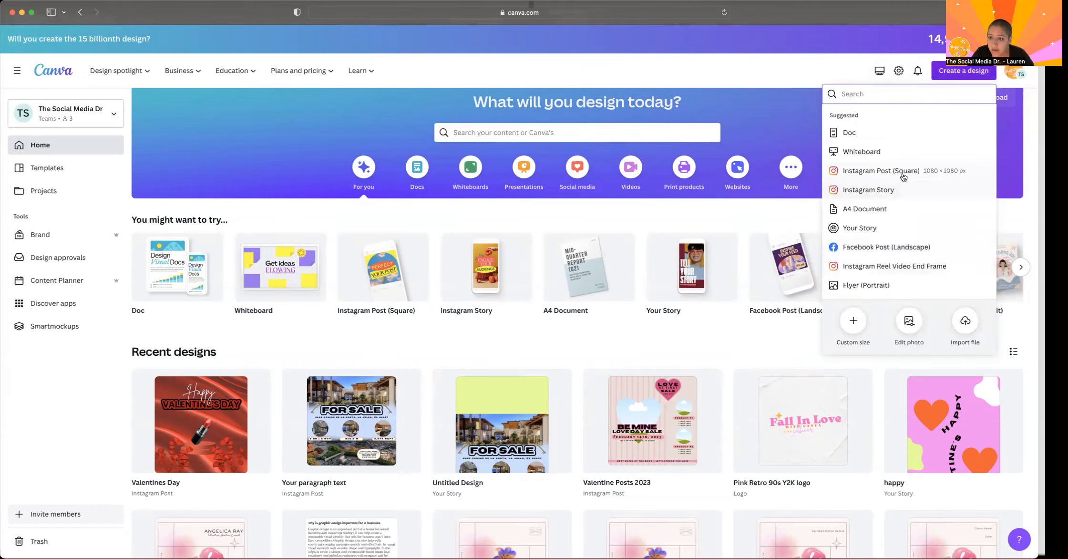
{"action": "left_click", "coordinate": [847, 328]}
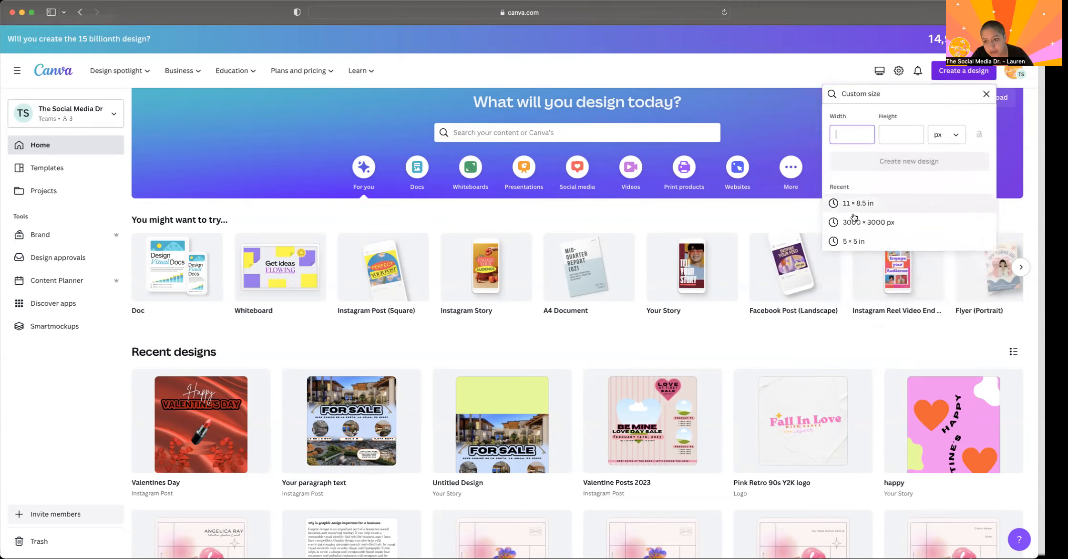
{"action": "left_click", "coordinate": [880, 221]}
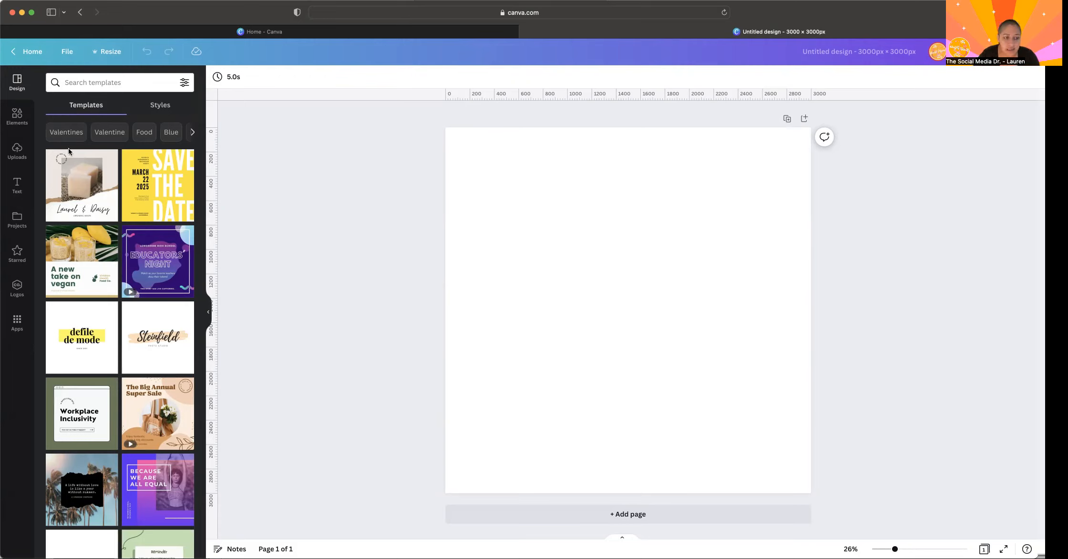
- Search the elements for "red silk sheets" and add the square red draped-silk graphic to the page
{"action": "left_click", "coordinate": [18, 116]}
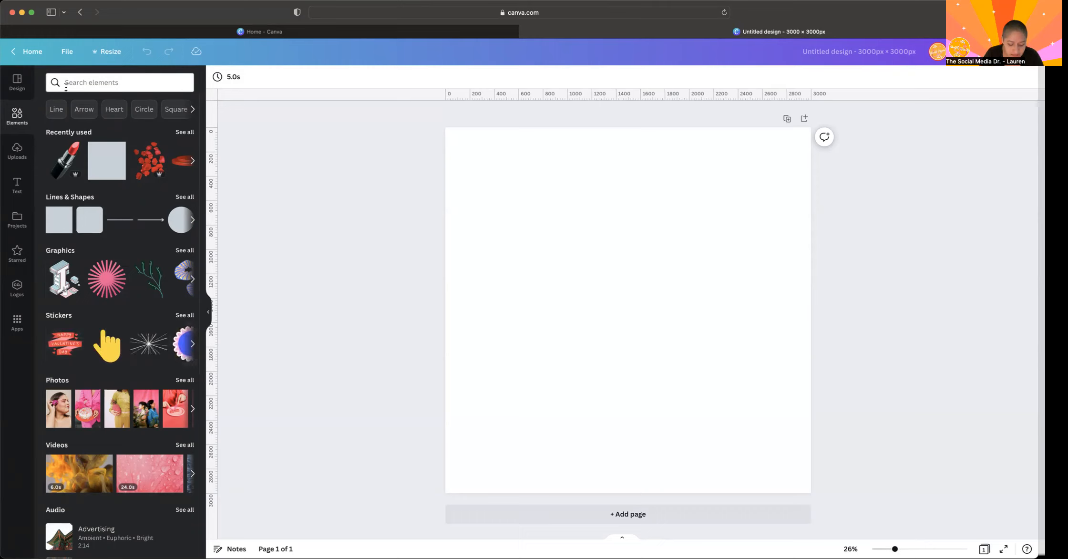
{"action": "left_click", "coordinate": [72, 86]}
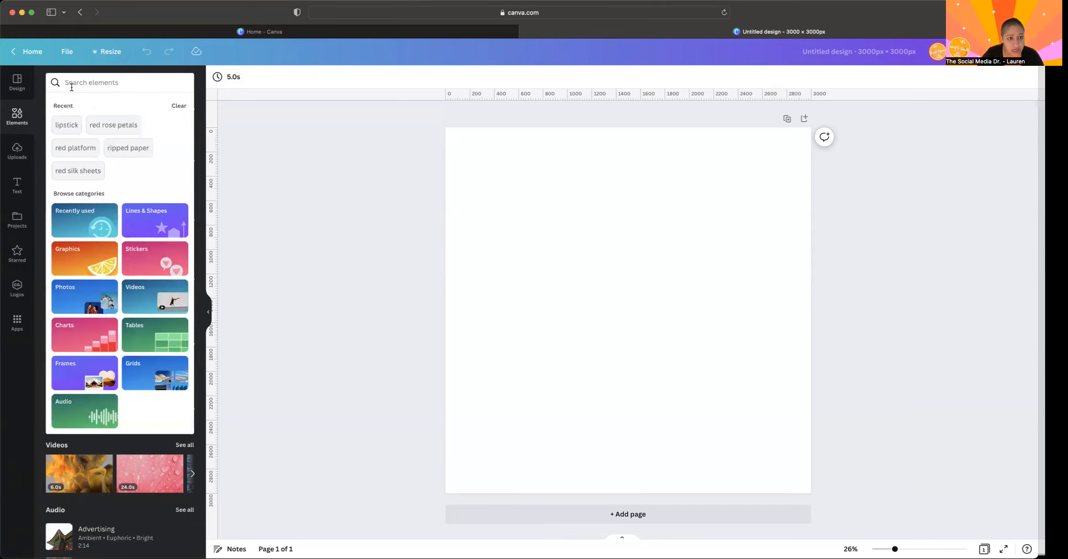
{"action": "type", "text": "red silk sheets"}
{"action": "key", "text": "Return"}
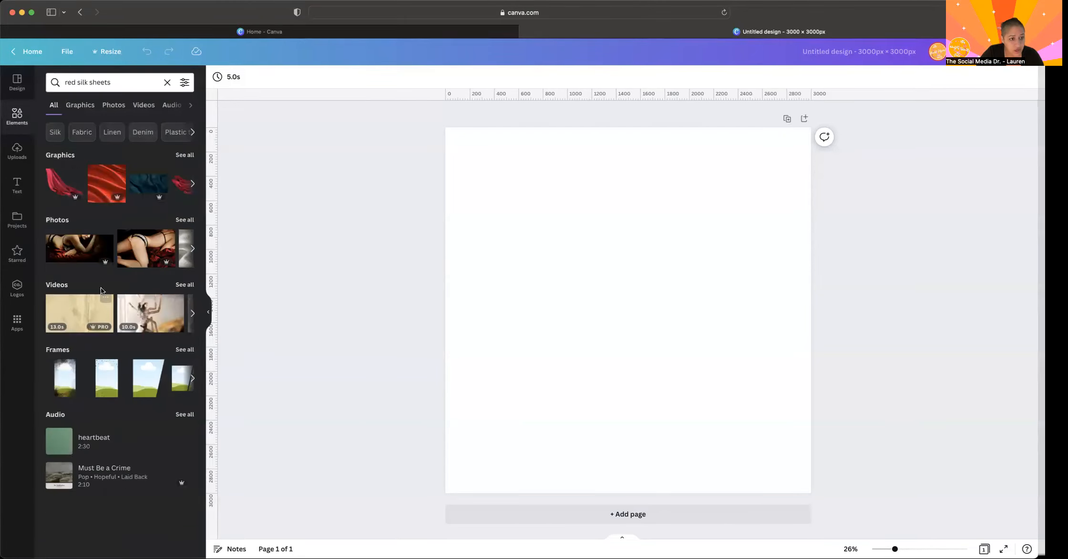
{"action": "left_click", "coordinate": [185, 155]}
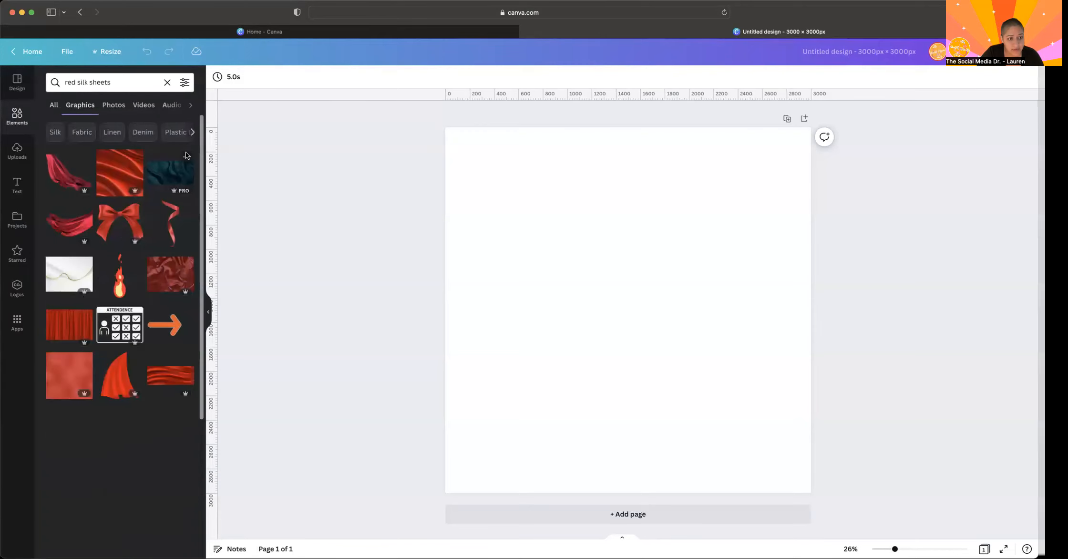
{"action": "left_click", "coordinate": [121, 176]}
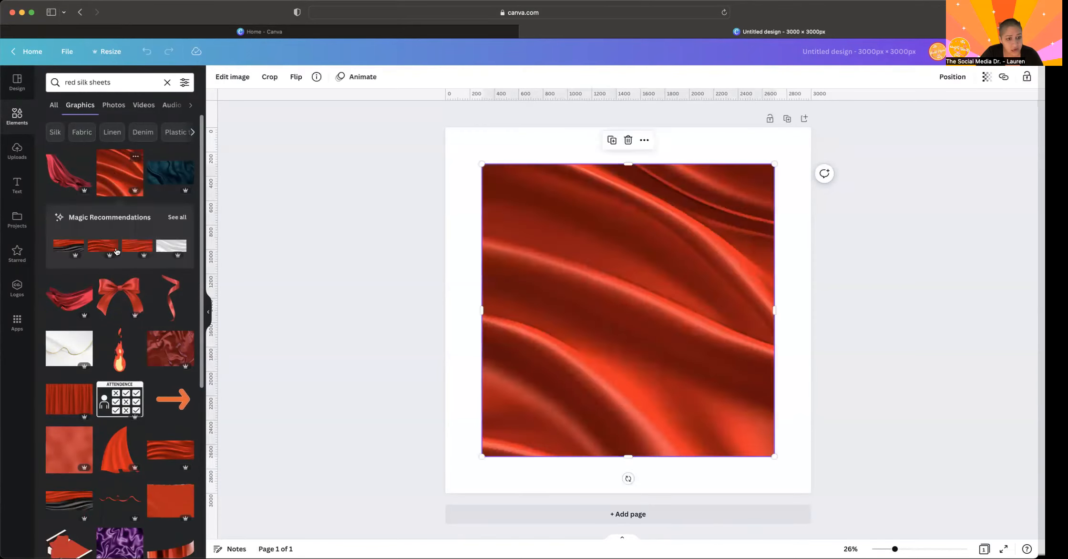
- Align the red silk graphic with the page's upper-left corner and enlarge it to fill the whole page
{"action": "scroll", "coordinate": [116, 251], "scroll_direction": "down", "scroll_amount": 5}
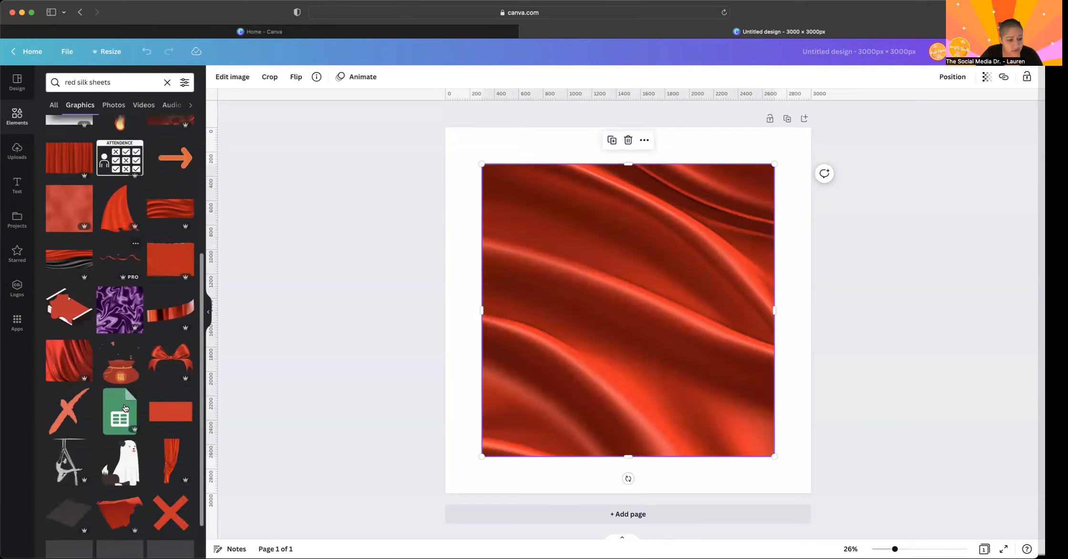
{"action": "scroll", "coordinate": [125, 408], "scroll_direction": "down", "scroll_amount": 4}
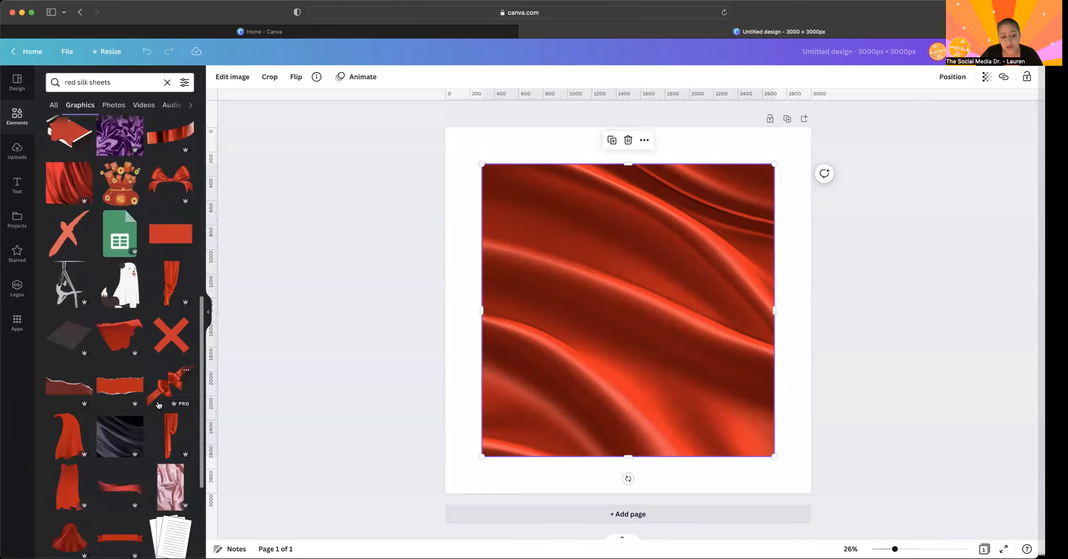
{"action": "scroll", "coordinate": [163, 368], "scroll_direction": "up", "scroll_amount": 9}
{"action": "scroll", "coordinate": [157, 312], "scroll_direction": "down", "scroll_amount": 8}
{"action": "scroll", "coordinate": [158, 312], "scroll_direction": "down", "scroll_amount": 3}
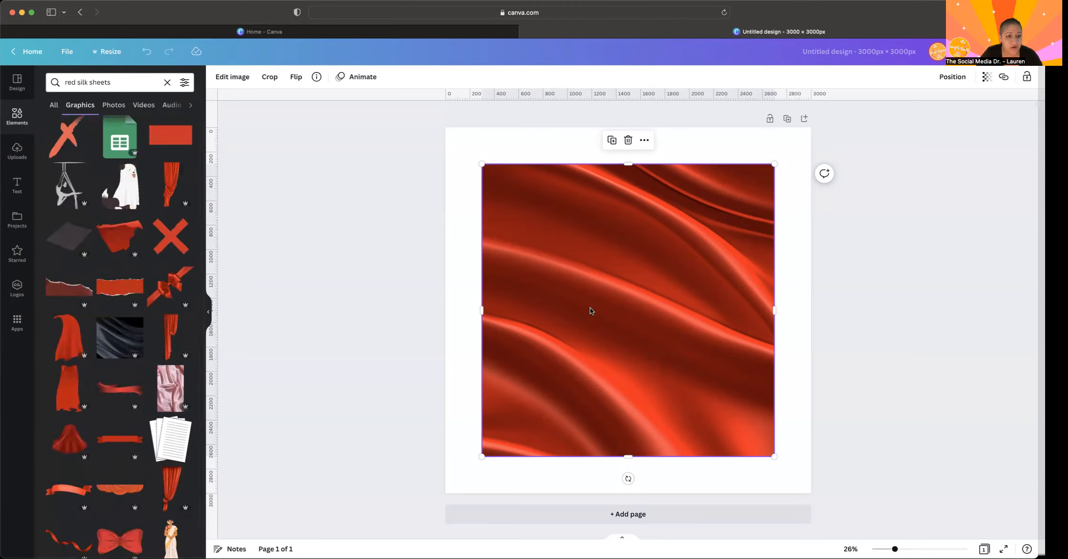
{"action": "left_click_drag", "start_coordinate": [562, 278], "coordinate": [529, 235]}
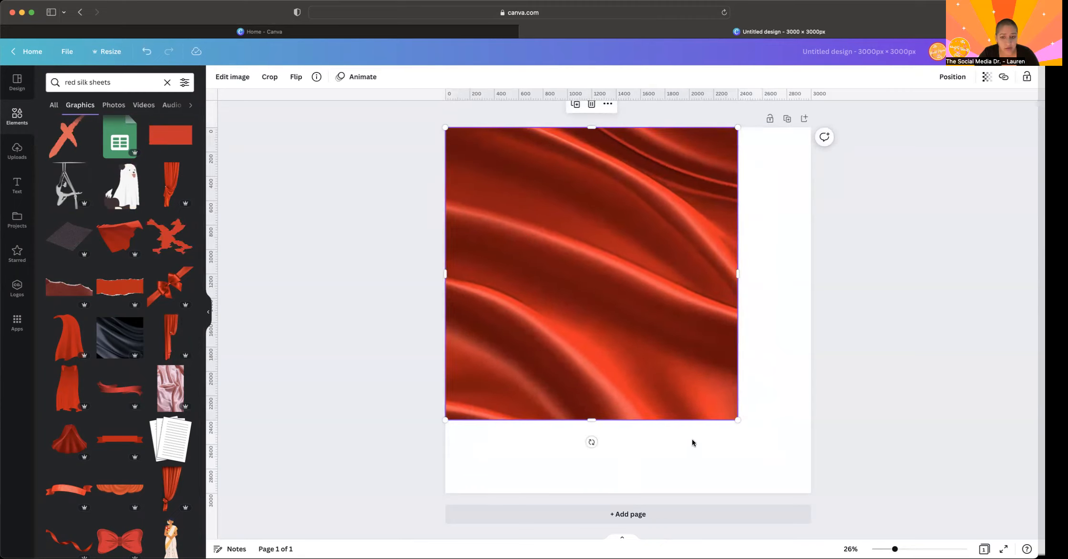
{"action": "left_click_drag", "start_coordinate": [737, 420], "coordinate": [799, 508]}
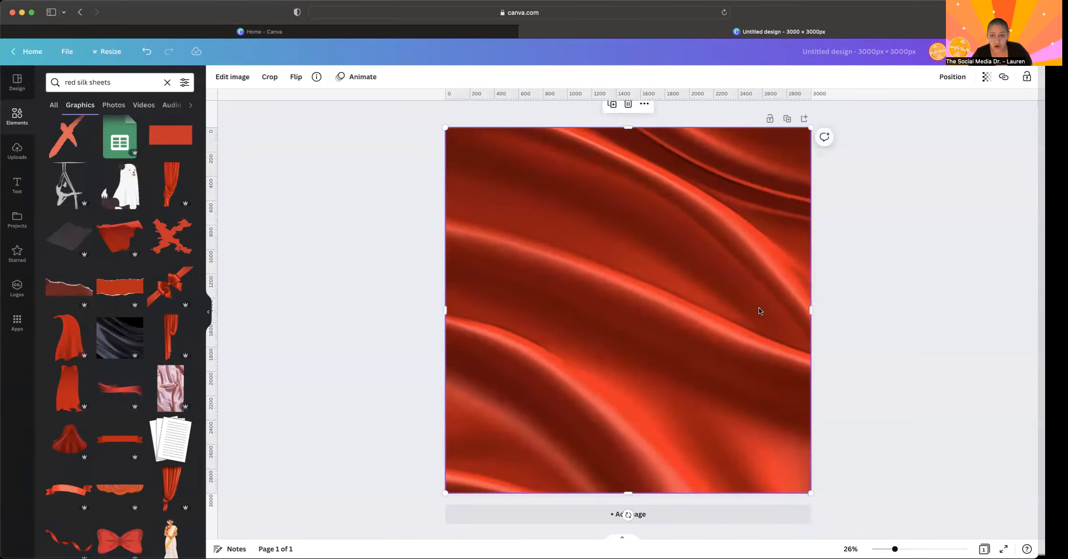
{"action": "left_click", "coordinate": [396, 243]}
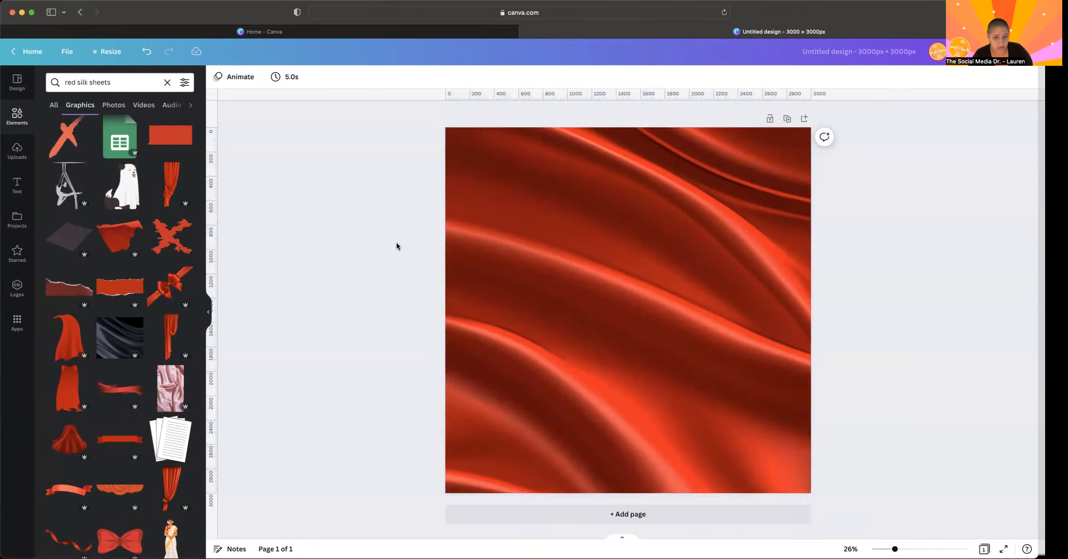
- Add a plain straight line and place it vertically along the page's left edge, spanning the full page height
{"action": "left_click", "coordinate": [21, 117]}
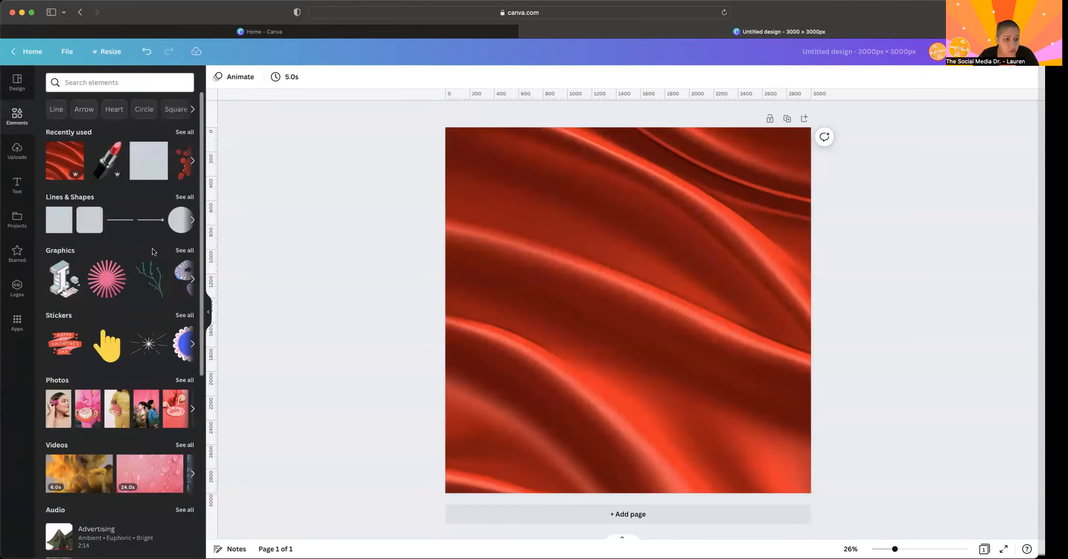
{"action": "left_click", "coordinate": [120, 220]}
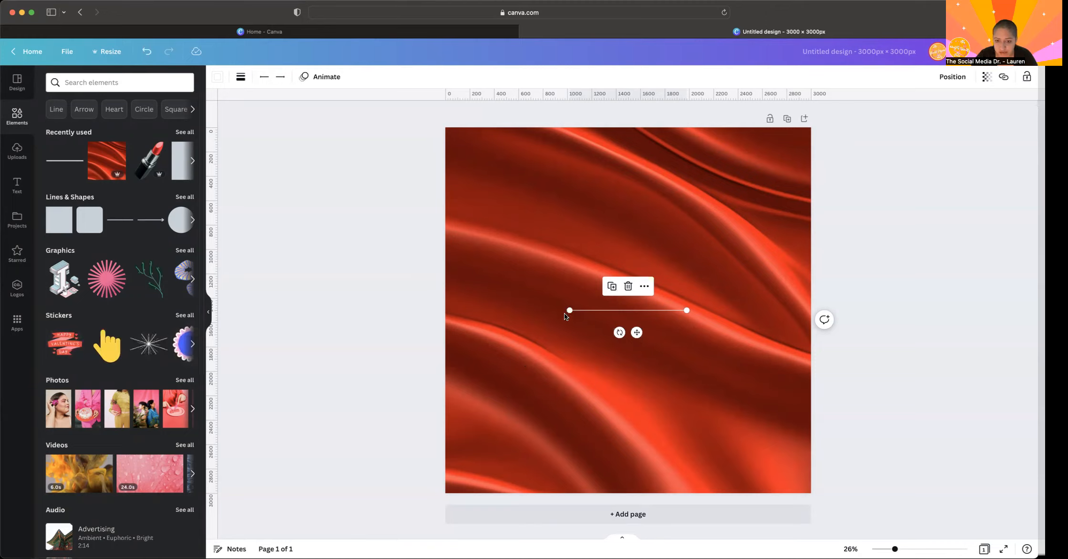
{"action": "left_click_drag", "start_coordinate": [569, 310], "coordinate": [686, 492]}
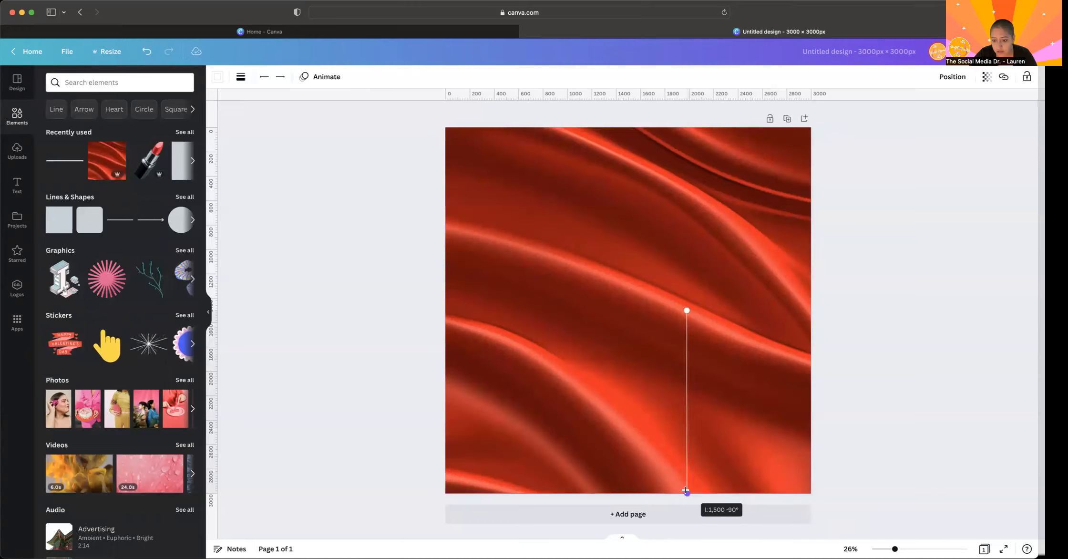
{"action": "left_click_drag", "start_coordinate": [687, 309], "coordinate": [687, 136]}
{"action": "left_click_drag", "start_coordinate": [711, 298], "coordinate": [476, 299]}
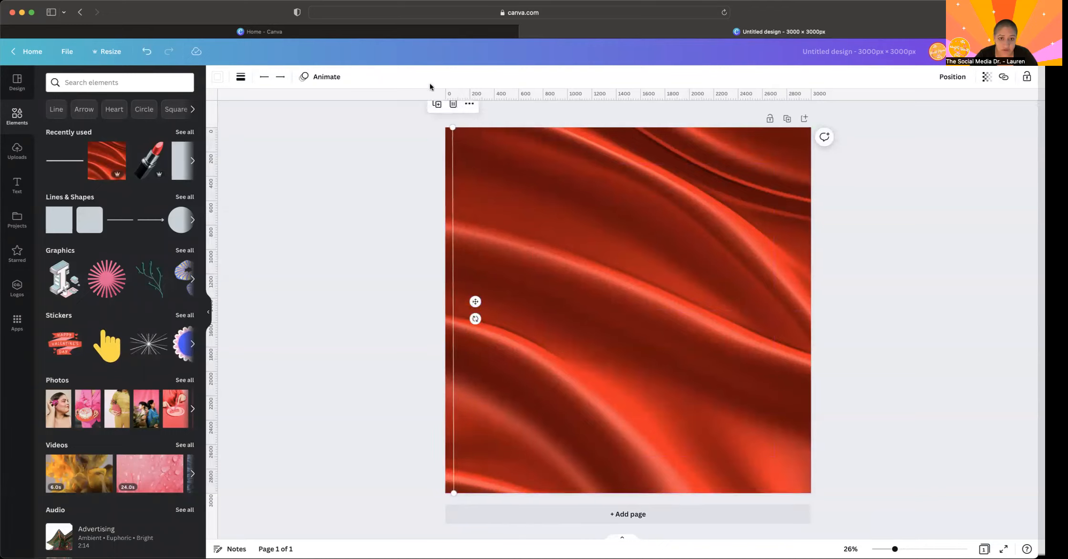
- Duplicate the vertical line about twenty times into a closely spaced cascade, using a line weight of 4
{"action": "left_click", "coordinate": [438, 106]}
{"action": "left_click", "coordinate": [442, 109]}
{"action": "left_click", "coordinate": [443, 111]}
{"action": "left_click", "coordinate": [445, 112]}
{"action": "left_click", "coordinate": [447, 115]}
{"action": "left_click", "coordinate": [448, 117]}
{"action": "left_click", "coordinate": [451, 119]}
{"action": "left_click", "coordinate": [453, 121]}
{"action": "left_click", "coordinate": [455, 122]}
{"action": "left_click", "coordinate": [456, 124]}
{"action": "left_click", "coordinate": [458, 126]}
{"action": "left_click", "coordinate": [461, 128]}
{"action": "left_click", "coordinate": [463, 130]}
{"action": "left_click", "coordinate": [464, 132]}
{"action": "left_click", "coordinate": [466, 134]}
{"action": "left_click", "coordinate": [468, 136]}
{"action": "left_click", "coordinate": [468, 135]}
{"action": "left_click", "coordinate": [469, 137]}
{"action": "left_click", "coordinate": [469, 140]}
{"action": "left_click", "coordinate": [469, 142]}
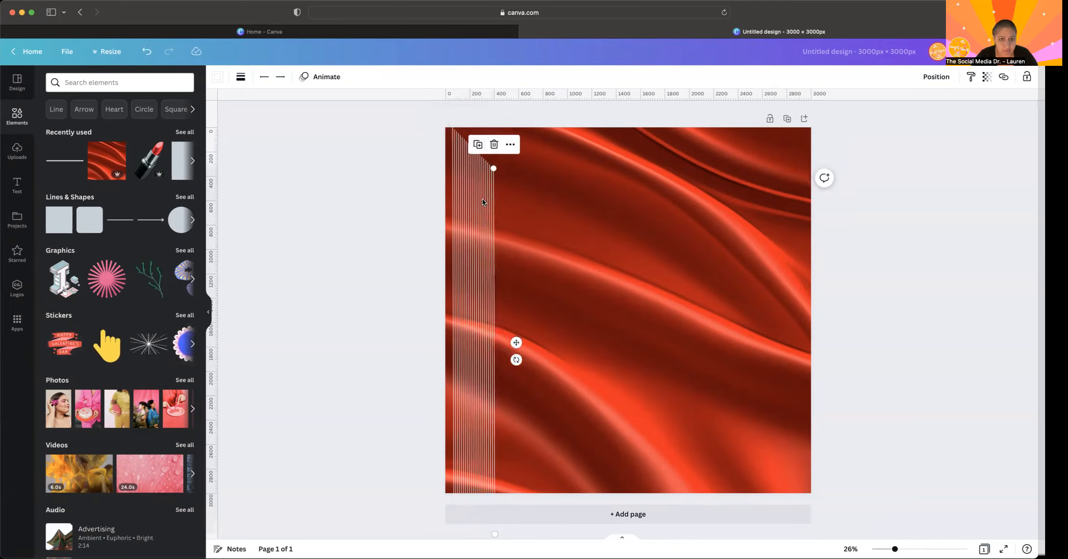
{"action": "left_click", "coordinate": [240, 77]}
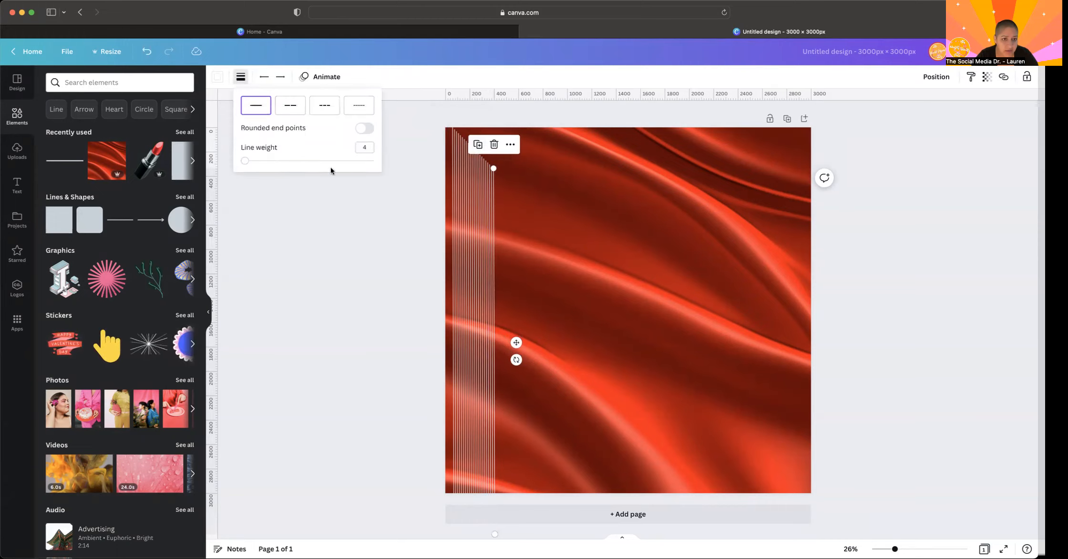
{"action": "mouse_move", "coordinate": [245, 162]}
{"action": "left_mouse_down"}
{"action": "mouse_move", "coordinate": [313, 162]}
{"action": "mouse_move", "coordinate": [225, 143]}
{"action": "mouse_move", "coordinate": [247, 163]}
{"action": "left_mouse_up"}
{"action": "left_click", "coordinate": [475, 147]}
- Copy the block of vertical lines beside the first one and place a single line near the page's right edge
{"action": "left_click_drag", "start_coordinate": [384, 265], "coordinate": [551, 281]}
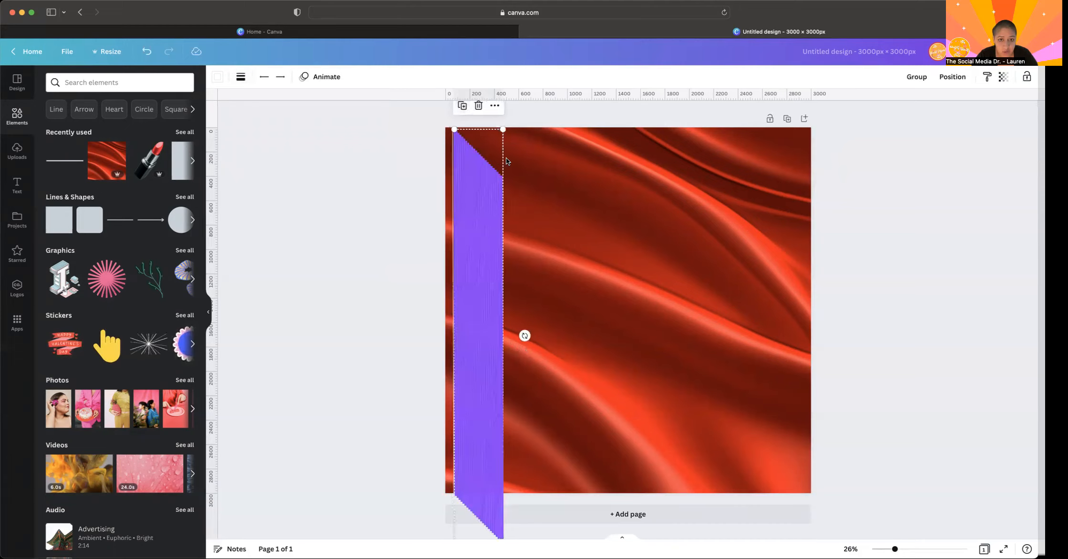
{"action": "left_click_drag", "start_coordinate": [505, 197], "coordinate": [805, 167]}
{"action": "left_click", "coordinate": [372, 231]}
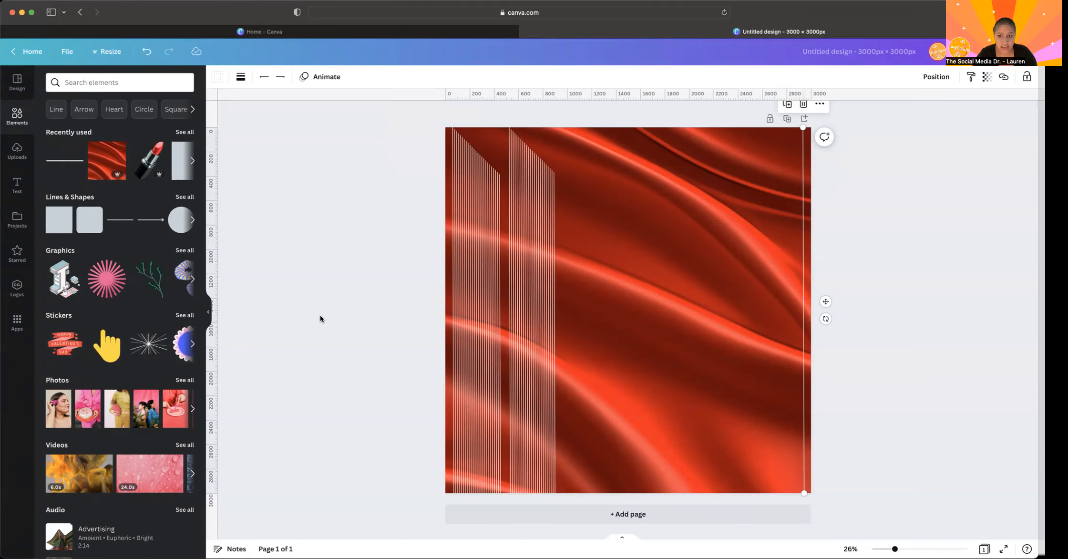
- Tidy up all the vertical lines into even spacing across the page and move them up to the page's top edge
{"action": "left_click_drag", "start_coordinate": [409, 227], "coordinate": [840, 218]}
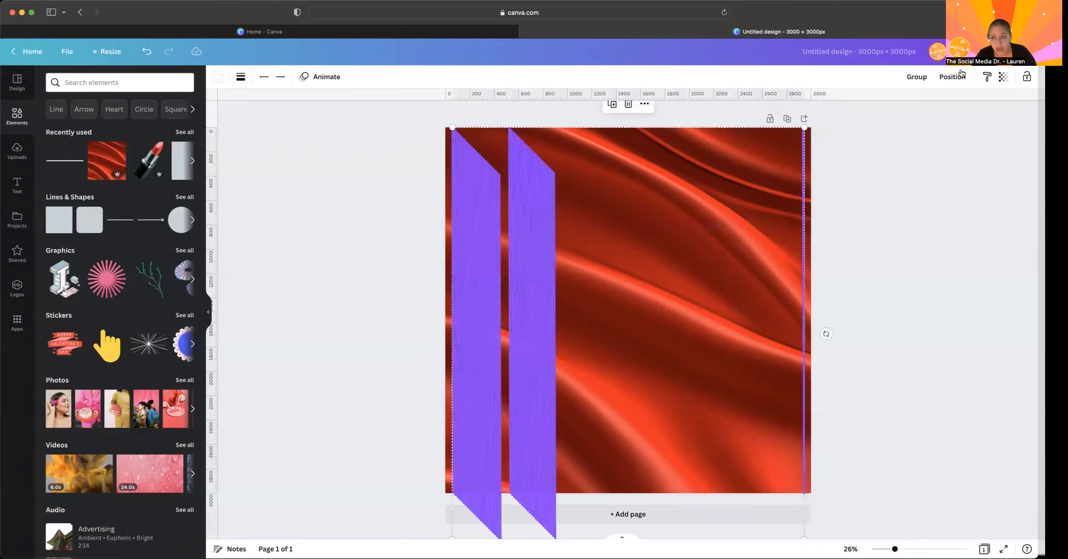
{"action": "left_click", "coordinate": [948, 78]}
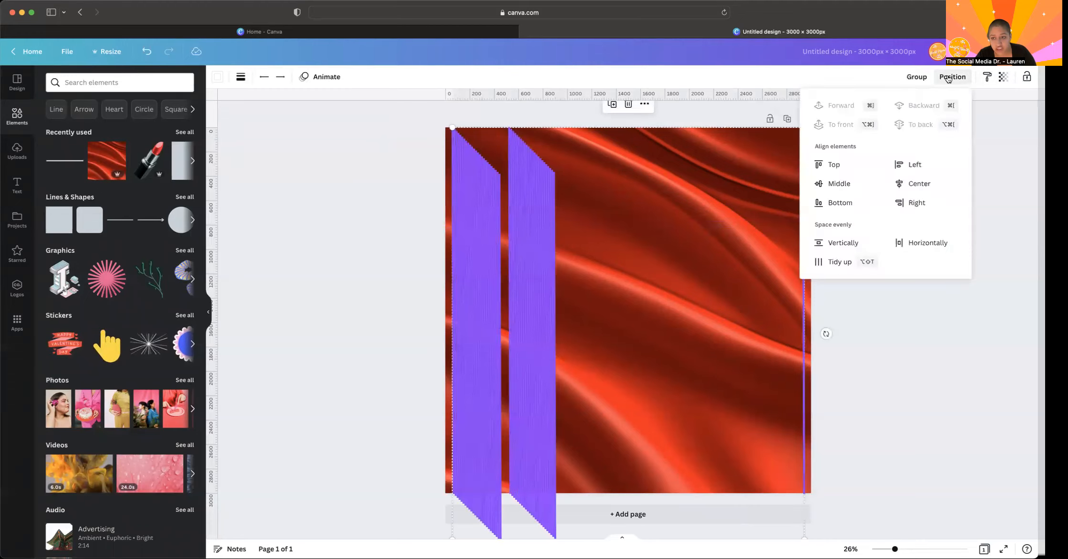
{"action": "left_click", "coordinate": [830, 268]}
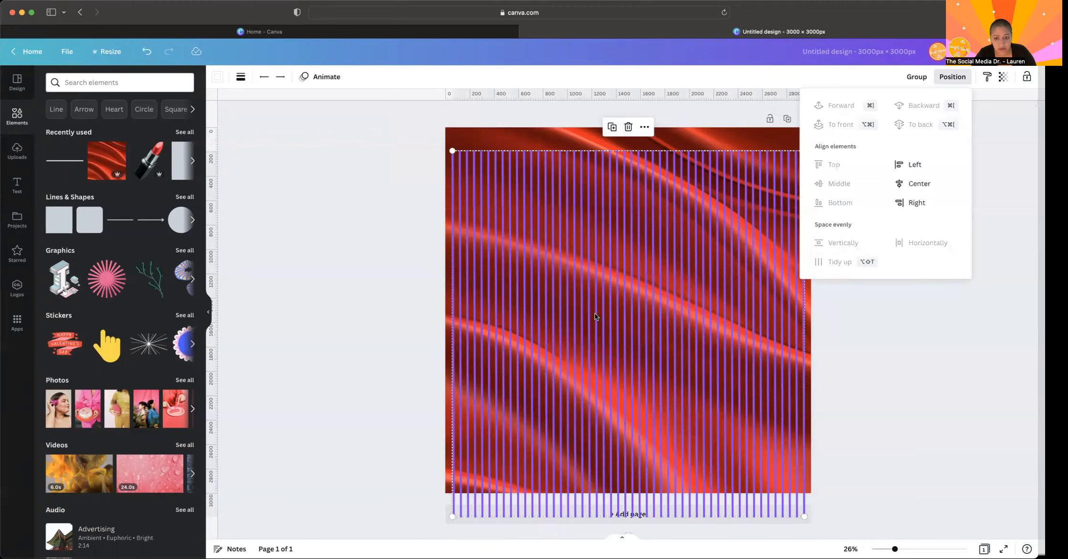
{"action": "left_click_drag", "start_coordinate": [595, 315], "coordinate": [595, 292]}
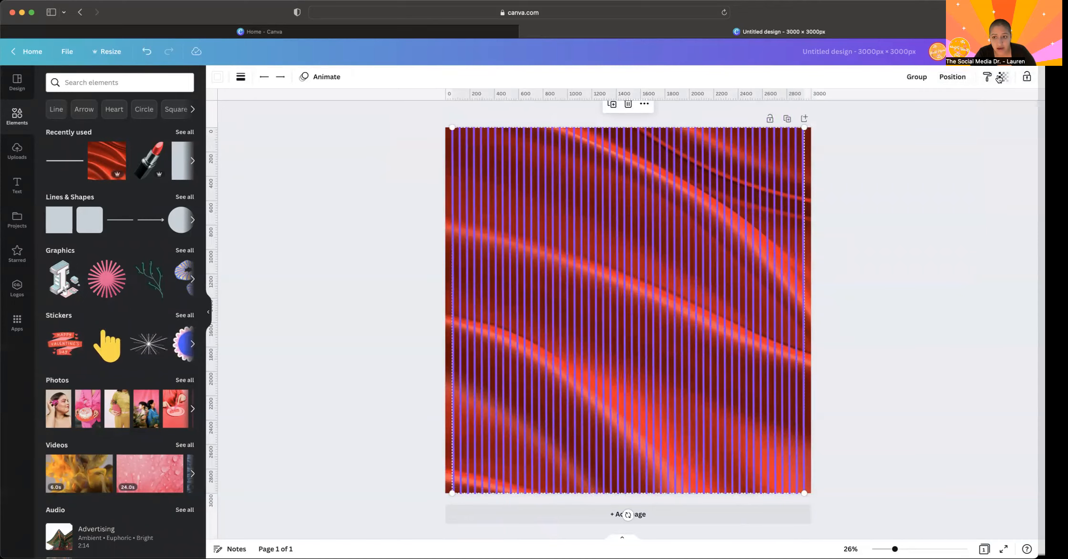
{"action": "left_click", "coordinate": [875, 188]}
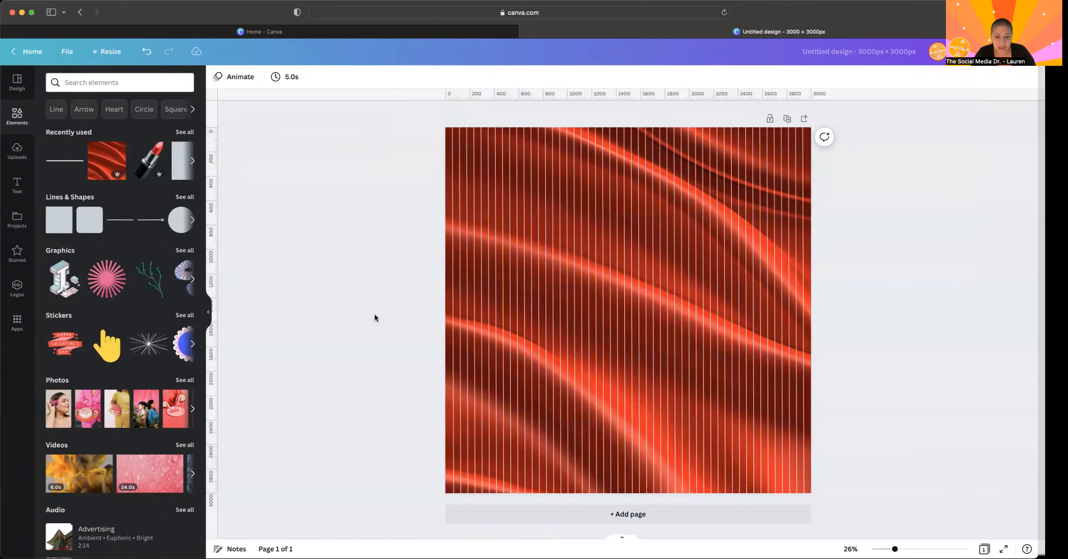
- Group all the vertical lines and set the group's transparency to 25
{"action": "left_click_drag", "start_coordinate": [376, 317], "coordinate": [968, 258]}
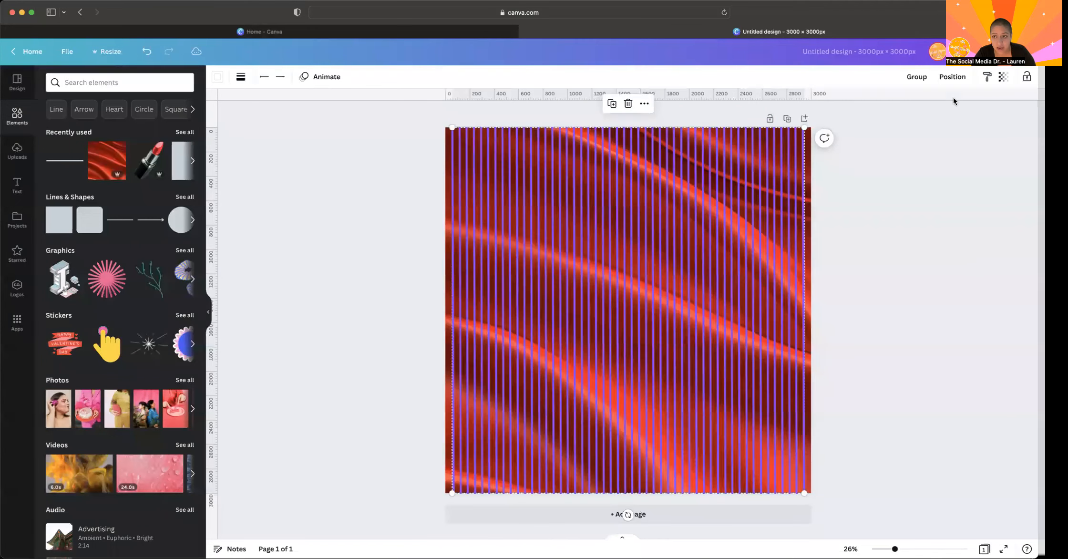
{"action": "left_click", "coordinate": [916, 77]}
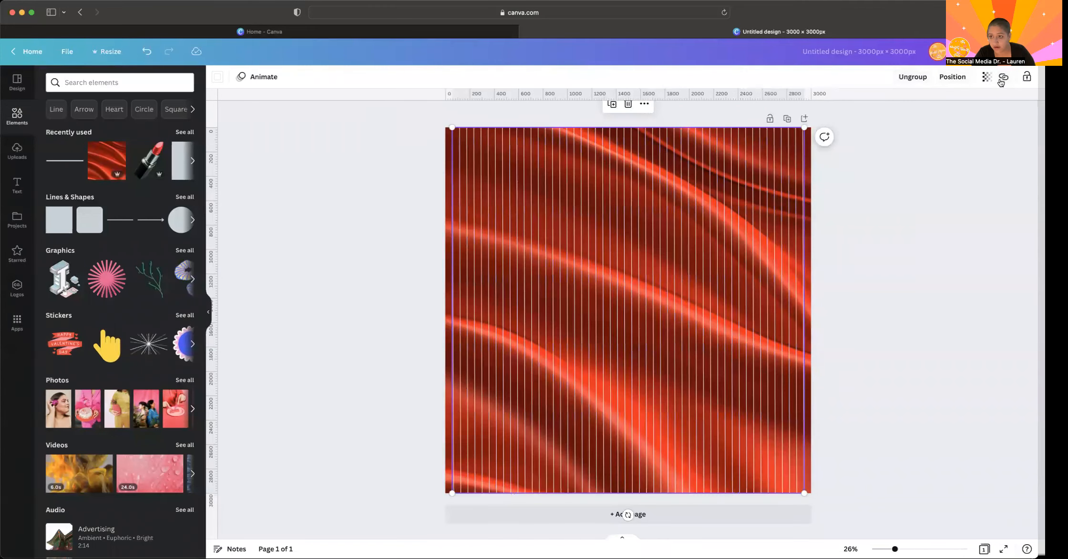
{"action": "left_click", "coordinate": [987, 78]}
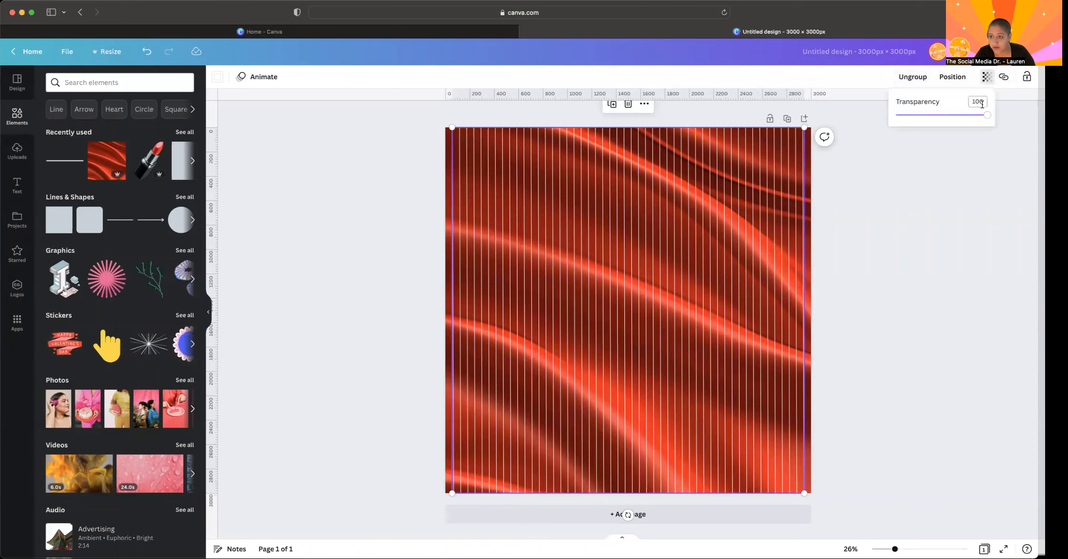
{"action": "left_click_drag", "start_coordinate": [974, 118], "coordinate": [917, 118]}
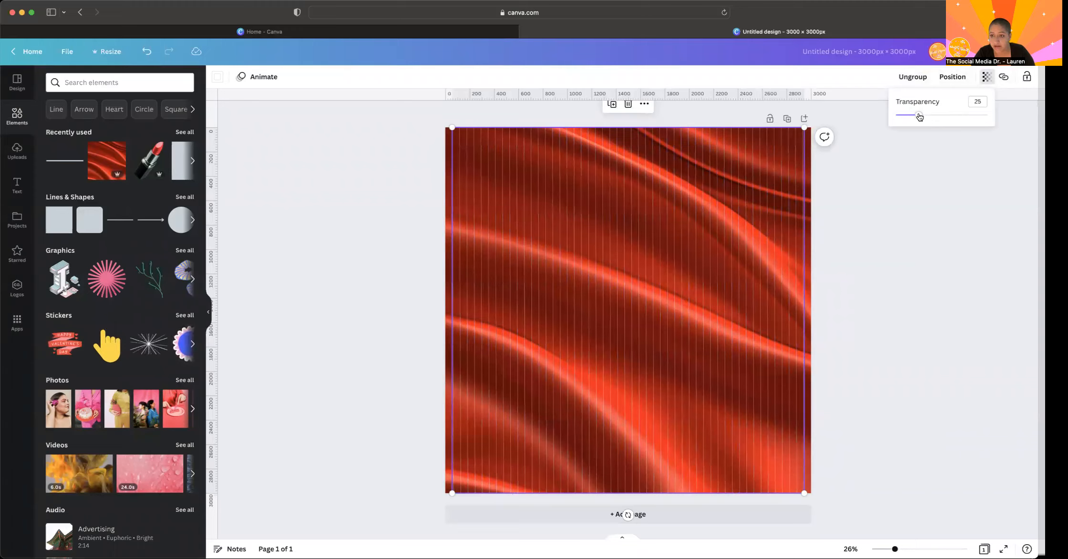
{"action": "left_click", "coordinate": [904, 222]}
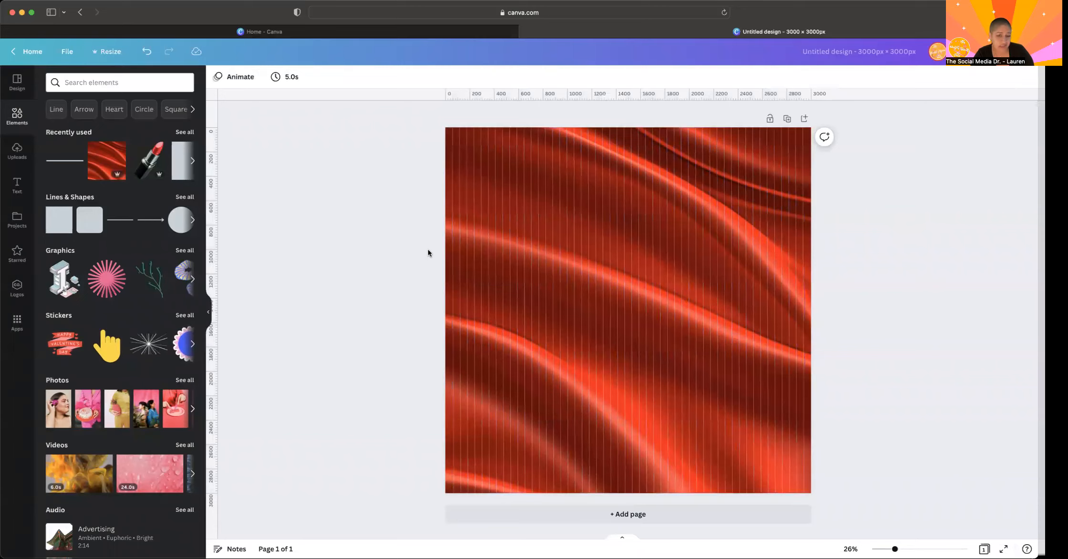
{"action": "left_click_drag", "start_coordinate": [356, 249], "coordinate": [967, 228]}
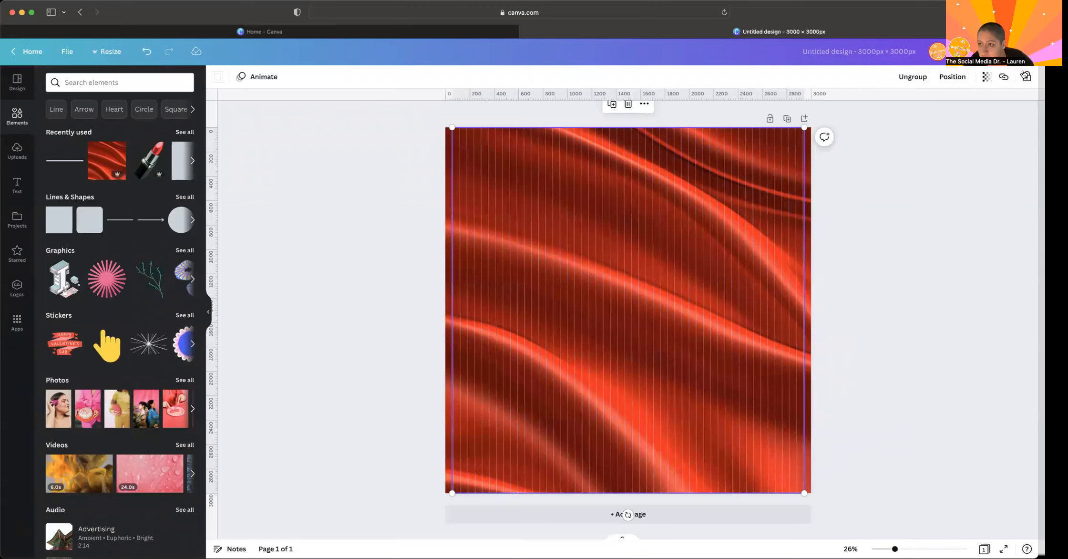
{"action": "left_click", "coordinate": [943, 194]}
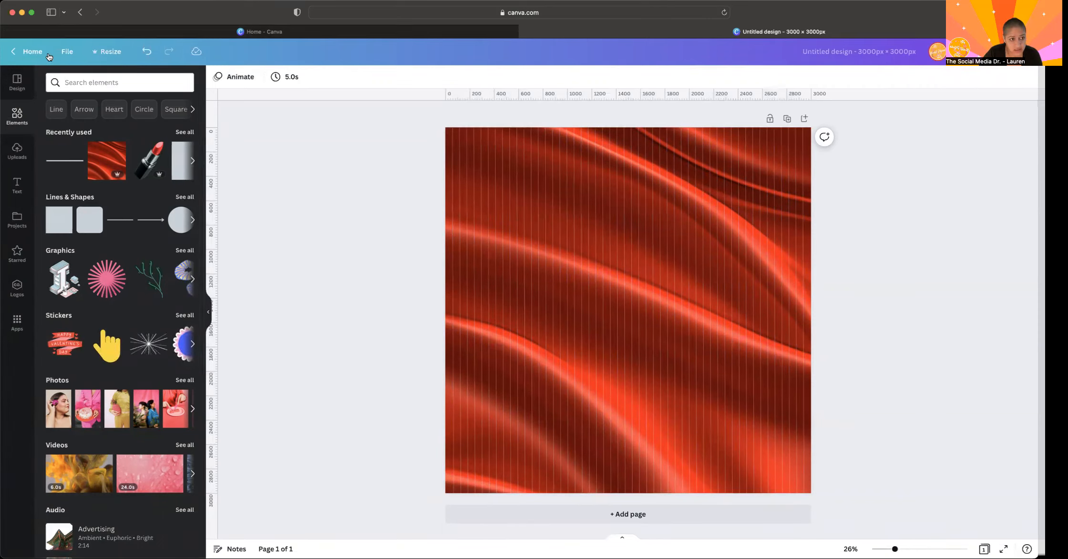
- Search the elements for "ripped paper" photos and add the white crumpled sheet with a torn upper edge to the page
{"action": "left_click", "coordinate": [98, 84]}
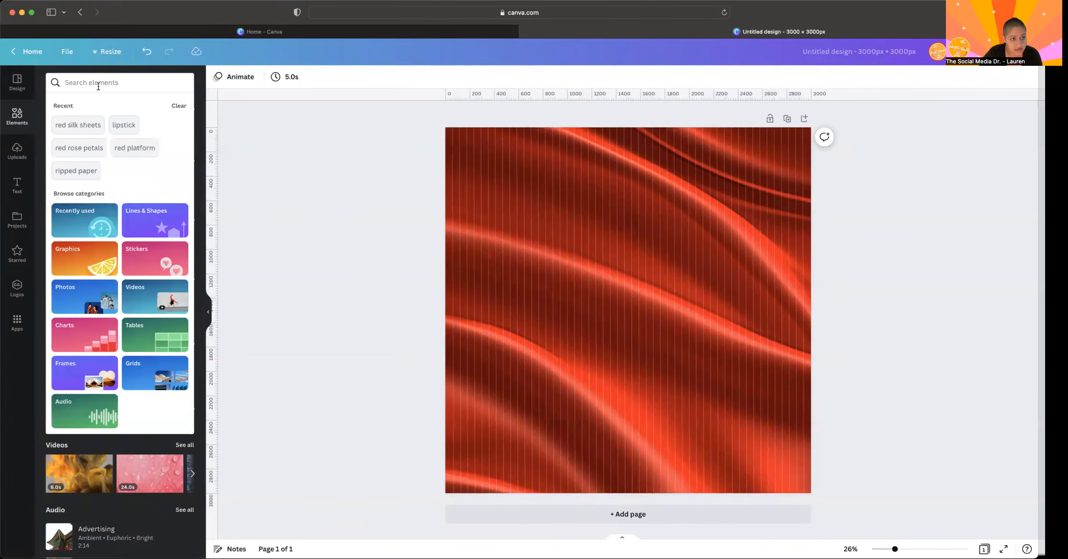
{"action": "type", "text": "ri"}
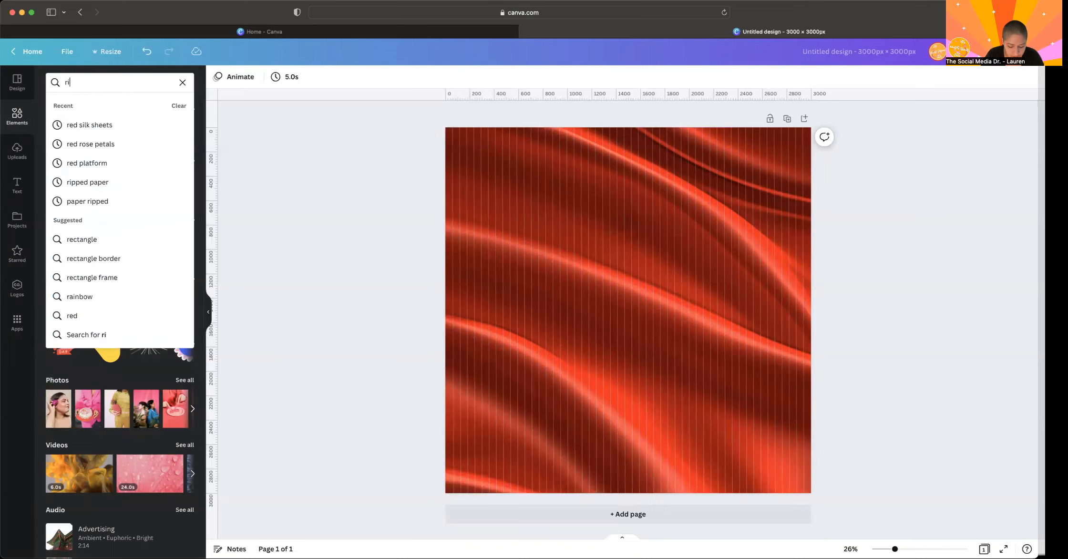
{"action": "type", "text": "pped paper"}
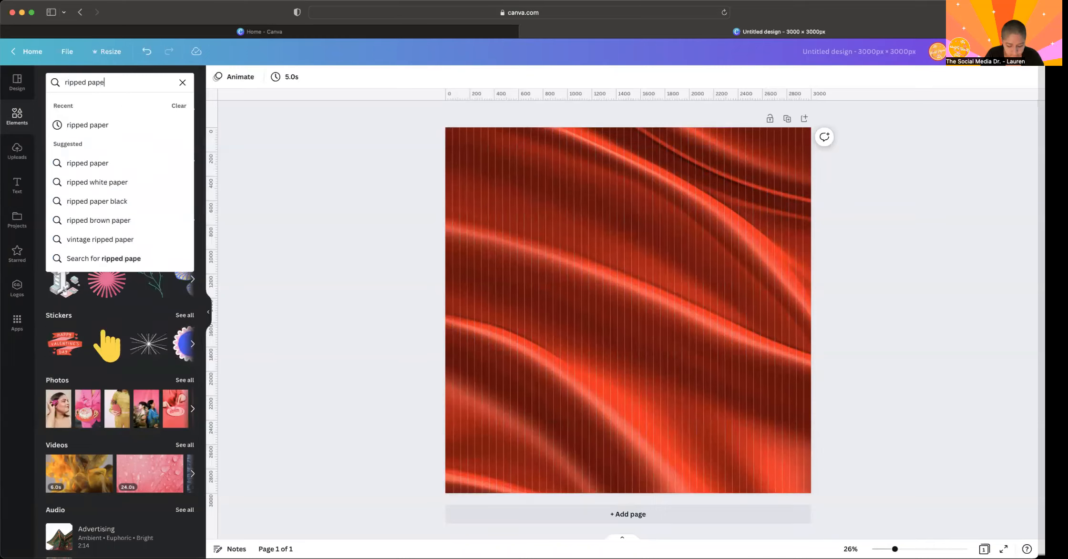
{"action": "key", "text": "Return"}
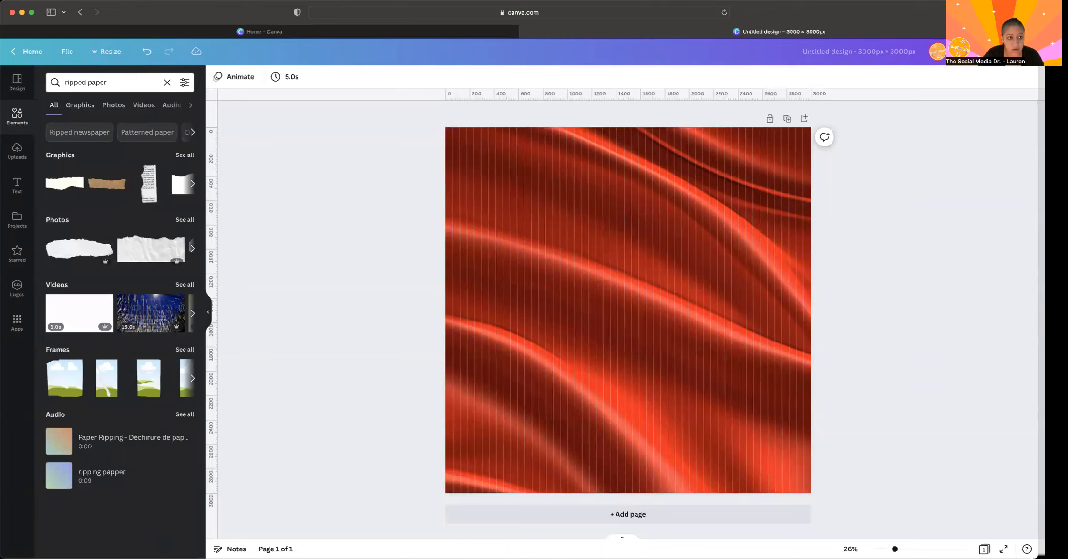
{"action": "left_click", "coordinate": [179, 221]}
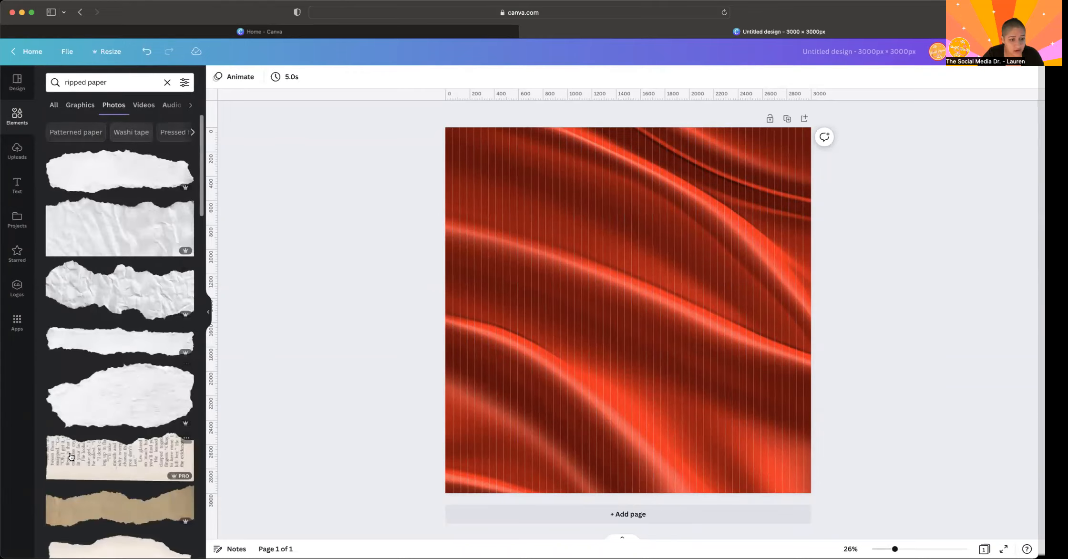
{"action": "scroll", "coordinate": [70, 457], "scroll_direction": "down", "scroll_amount": 3}
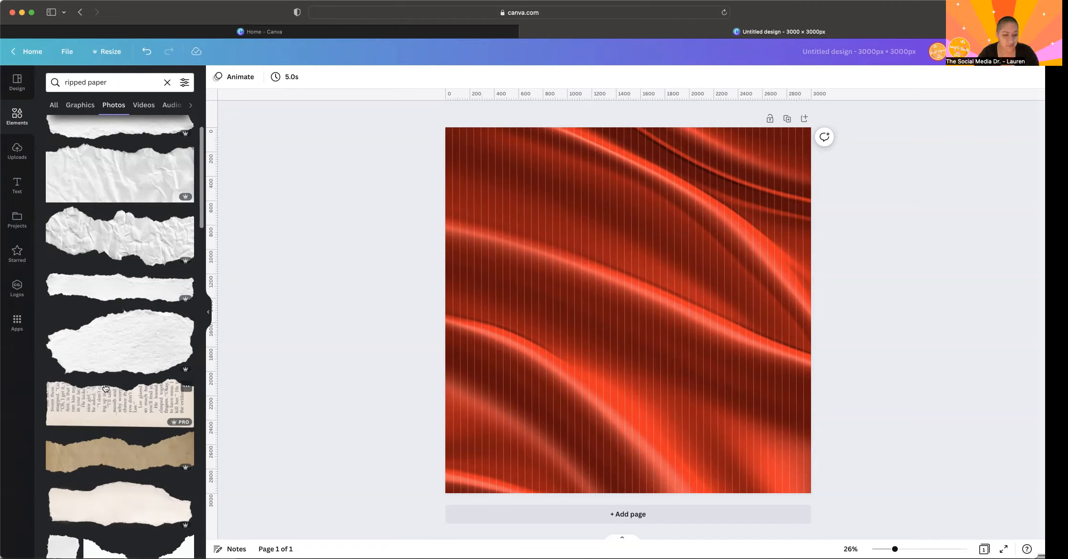
{"action": "scroll", "coordinate": [154, 347], "scroll_direction": "up", "scroll_amount": 2}
{"action": "left_click", "coordinate": [94, 230]}
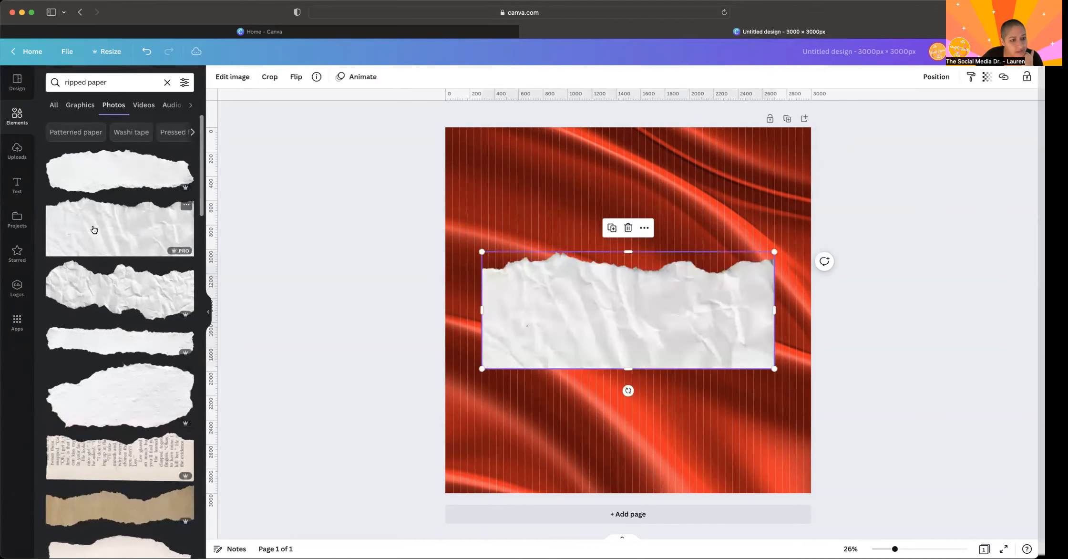
- Move the ripped paper to the page's bottom edge and enlarge it, centred, until it extends slightly beyond both sides of the page
{"action": "left_click_drag", "start_coordinate": [553, 293], "coordinate": [517, 416]}
{"action": "left_click_drag", "start_coordinate": [738, 376], "coordinate": [824, 354]}
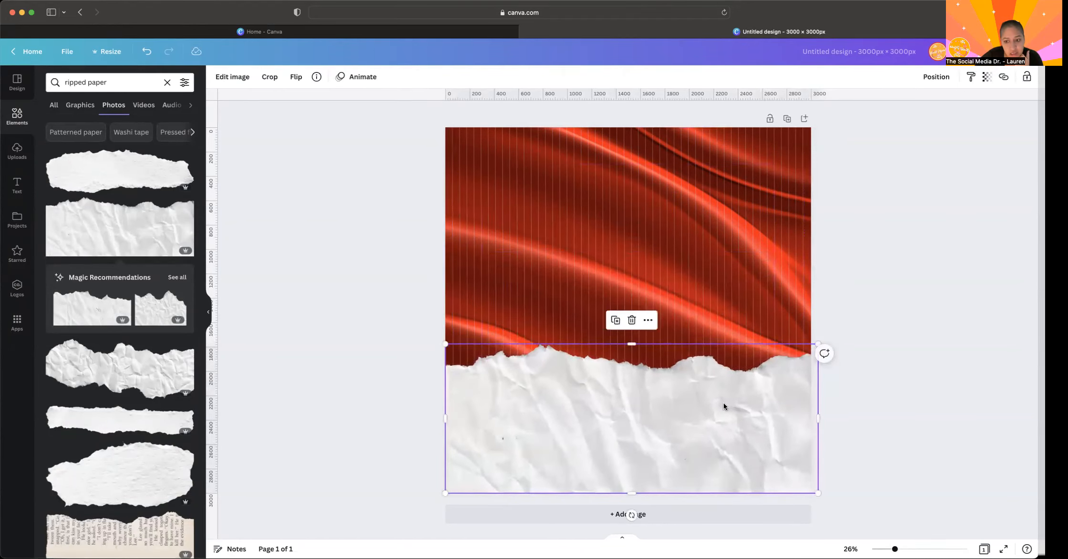
{"action": "left_click_drag", "start_coordinate": [721, 403], "coordinate": [719, 406]}
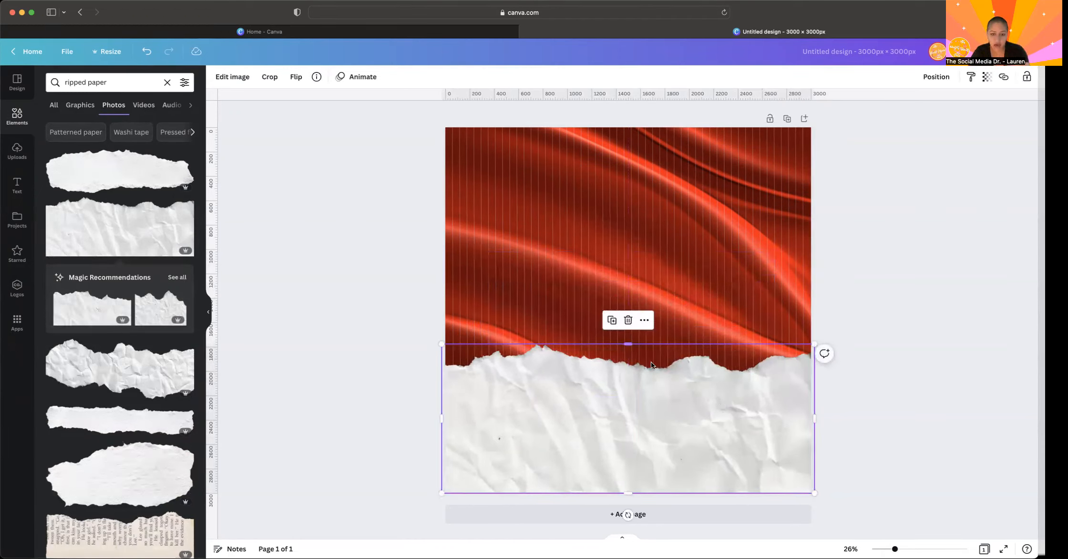
{"action": "left_click_drag", "start_coordinate": [821, 329], "coordinate": [854, 314]}
{"action": "left_click_drag", "start_coordinate": [724, 398], "coordinate": [706, 401]}
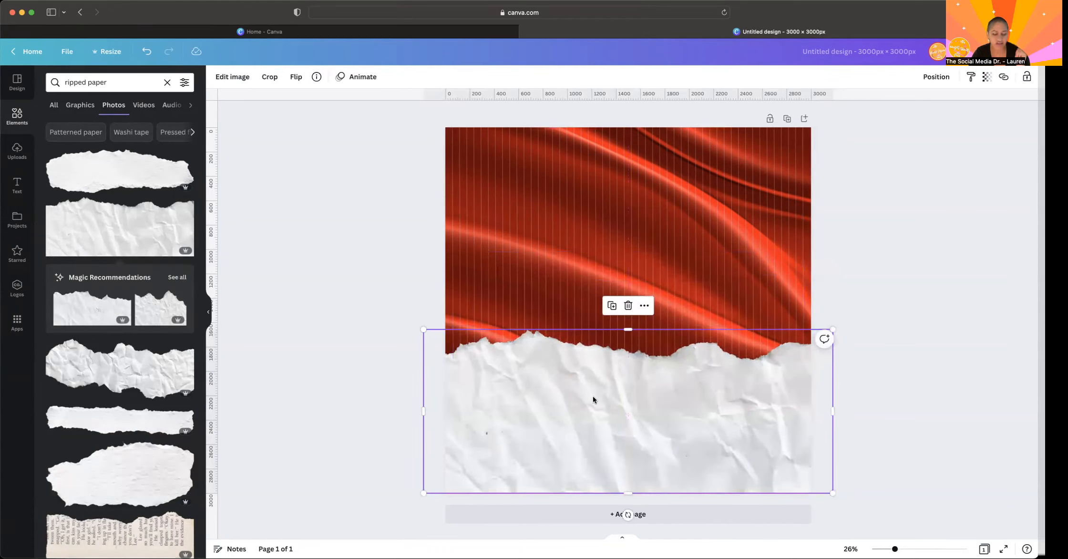
{"action": "left_click", "coordinate": [264, 301]}
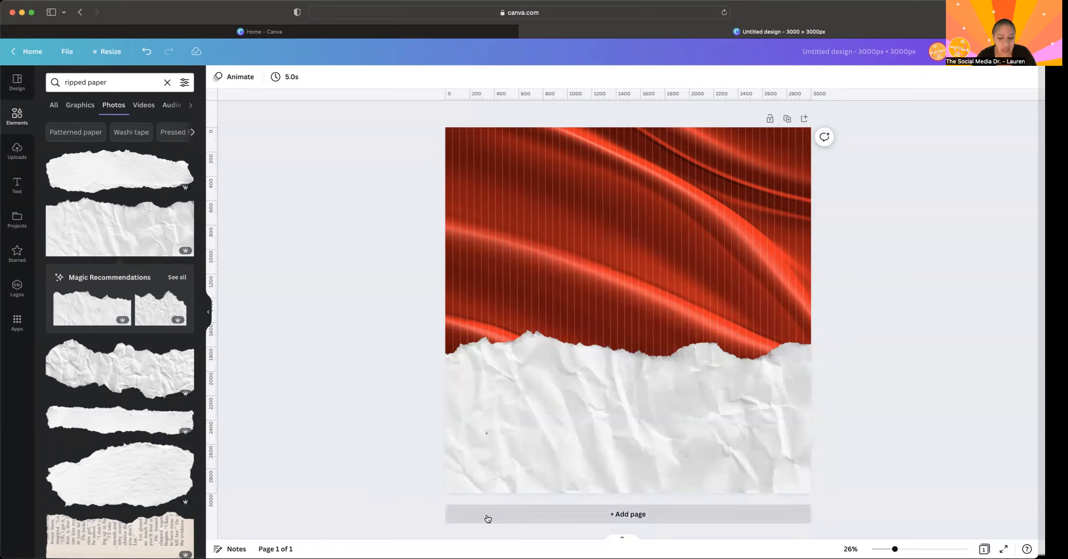
- Add a blank second page and insert a text box enlarged to font size 150, spanning nearly the page's width
{"action": "left_click", "coordinate": [457, 518]}
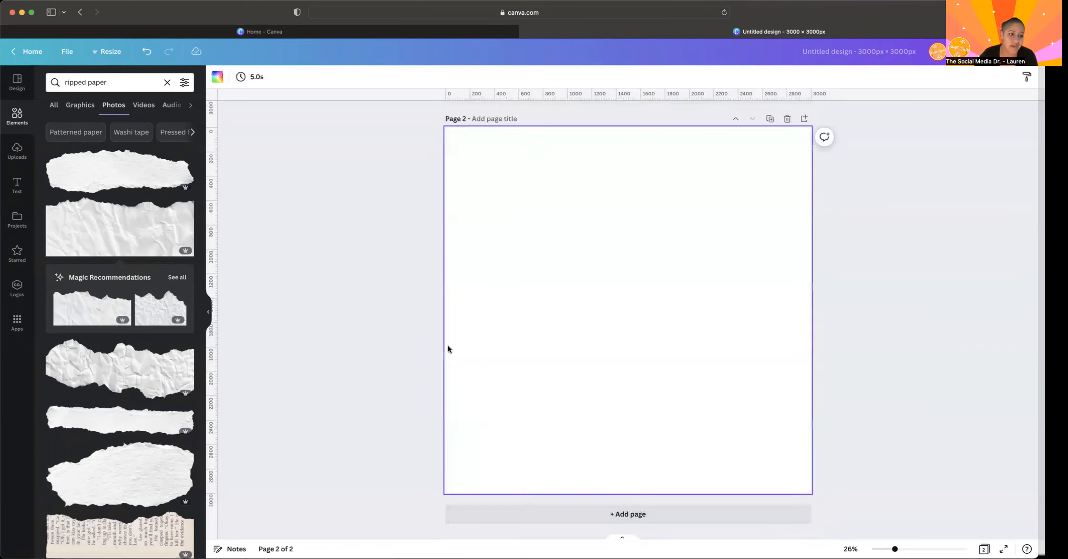
{"action": "left_click", "coordinate": [16, 189]}
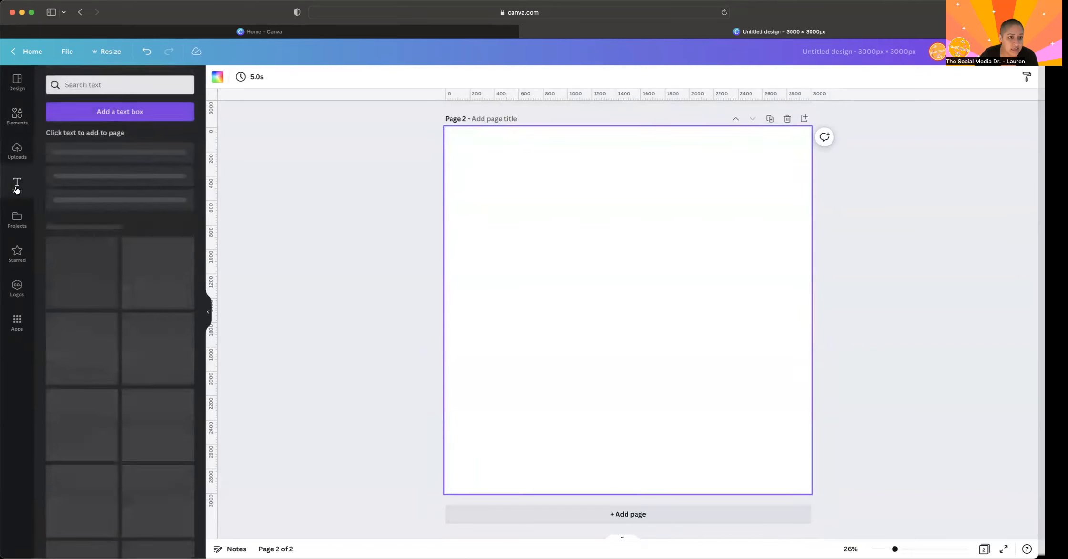
{"action": "left_click", "coordinate": [114, 108]}
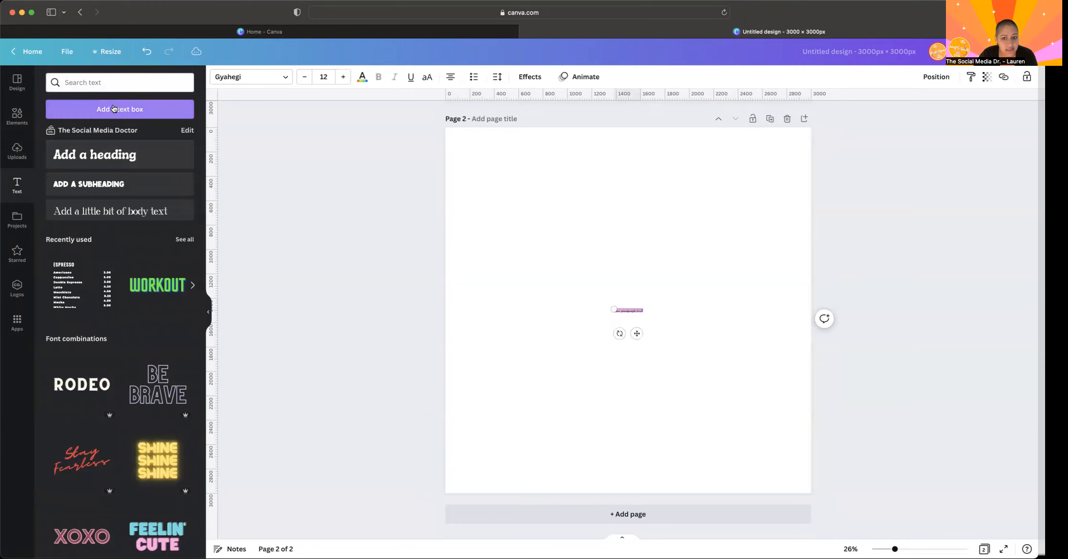
{"action": "left_click_drag", "start_coordinate": [612, 308], "coordinate": [448, 292]}
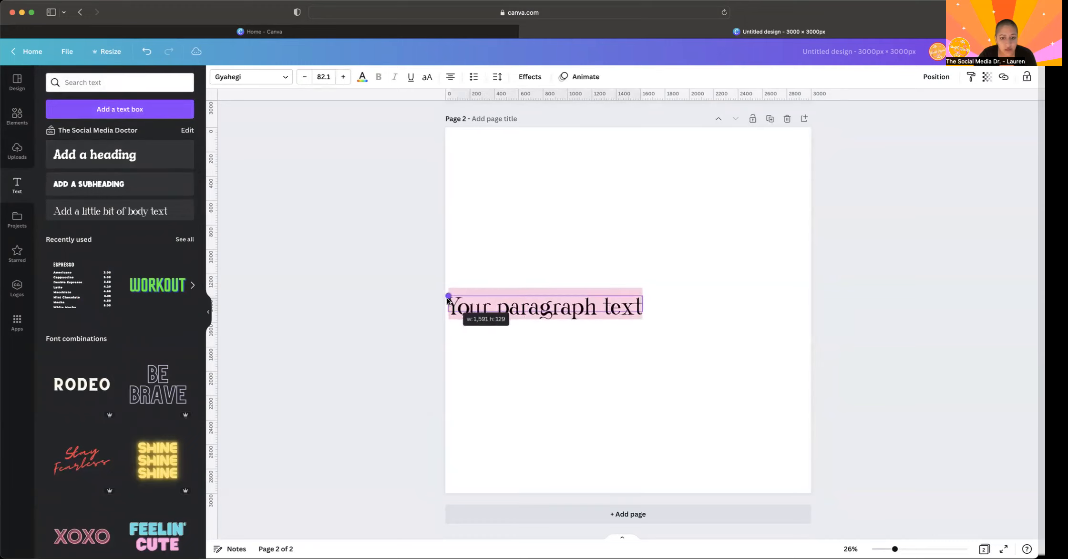
{"action": "left_click_drag", "start_coordinate": [754, 289], "coordinate": [802, 282]}
{"action": "left_click_drag", "start_coordinate": [632, 330], "coordinate": [636, 331]}
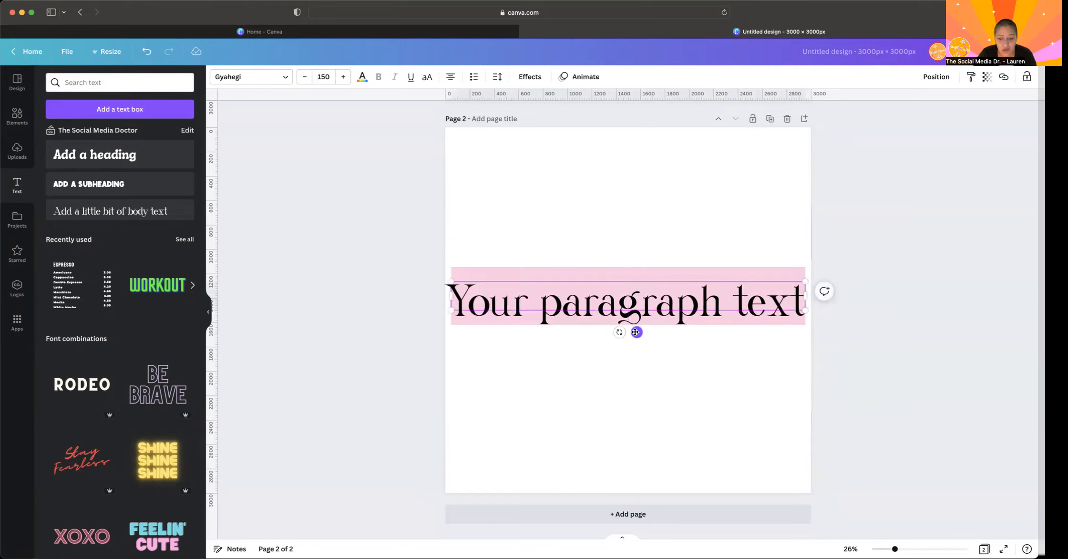
- Replace the placeholder text with "Valentine's Day" and set its font to Canva Sans
{"action": "type", "text": "Valent"}
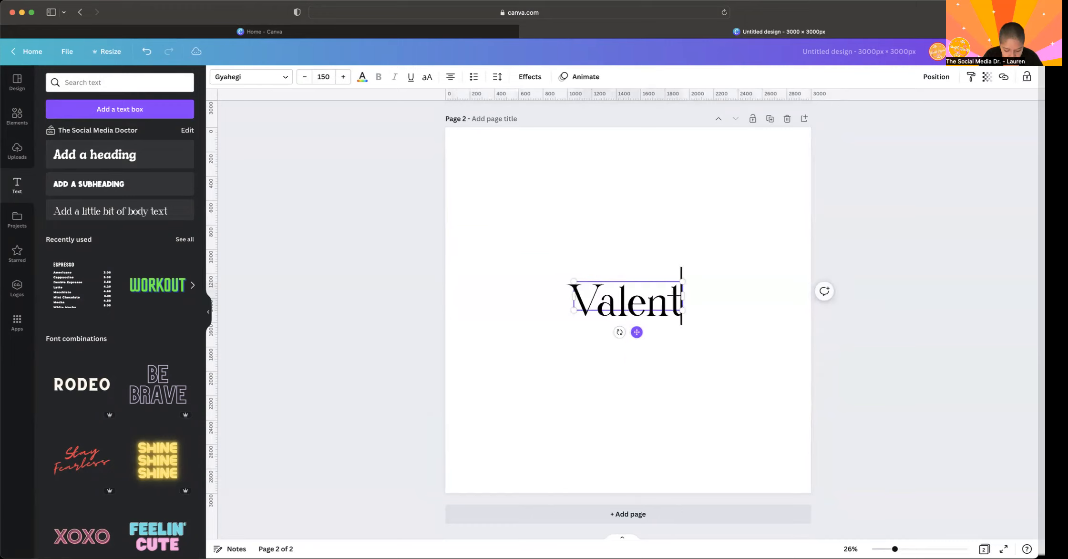
{"action": "type", "text": "ines Day"}
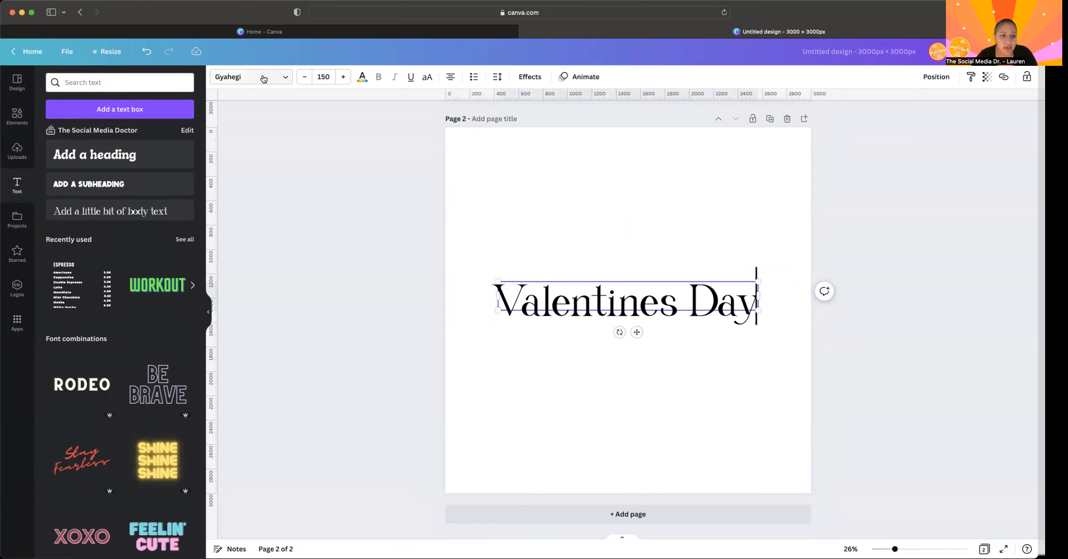
{"action": "left_click", "coordinate": [224, 79]}
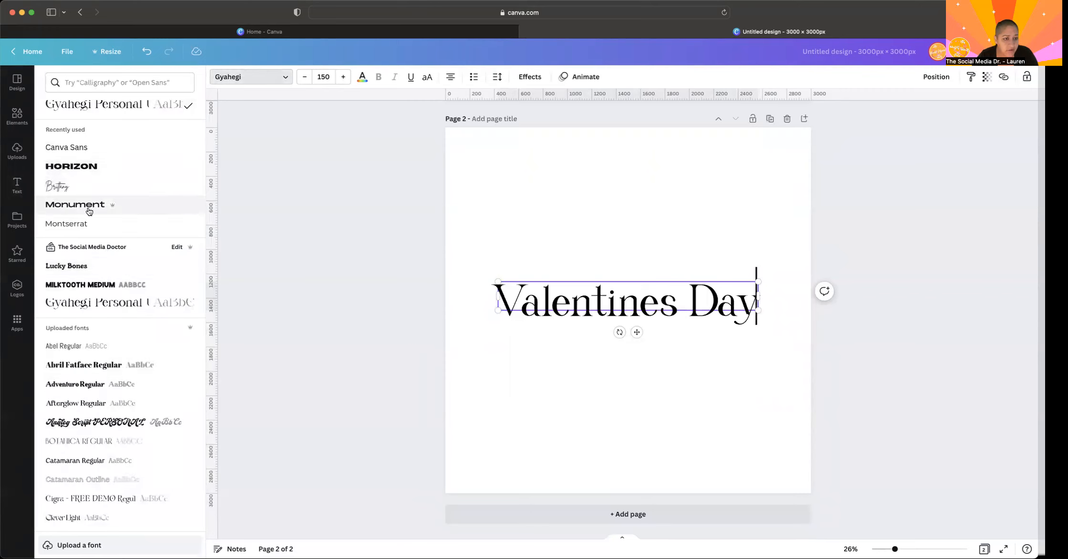
{"action": "left_click", "coordinate": [54, 148]}
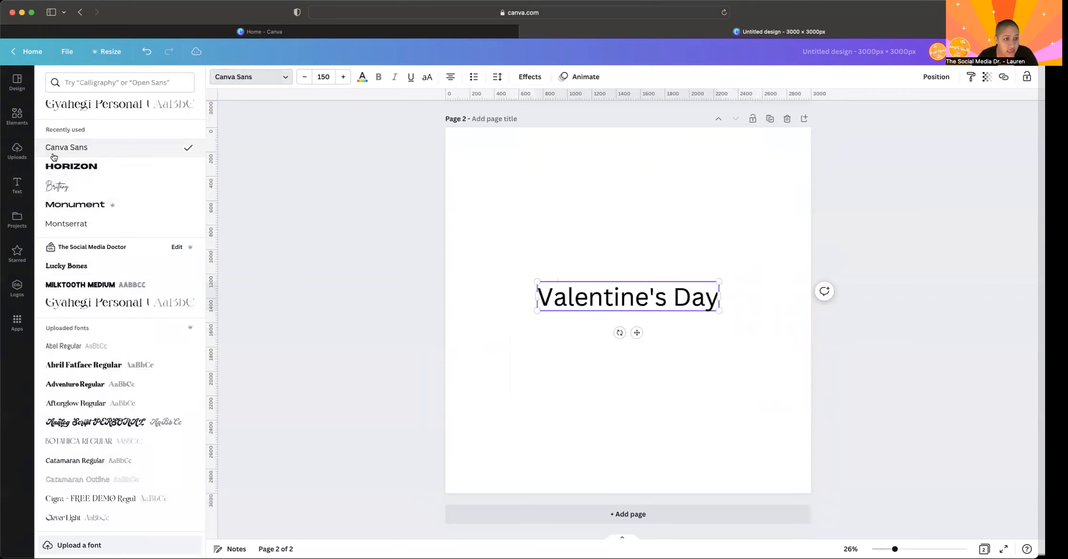
- Make the Valentine's Day text bold and enlarge it to a font size of about 233
{"action": "left_click_drag", "start_coordinate": [534, 281], "coordinate": [463, 269]}
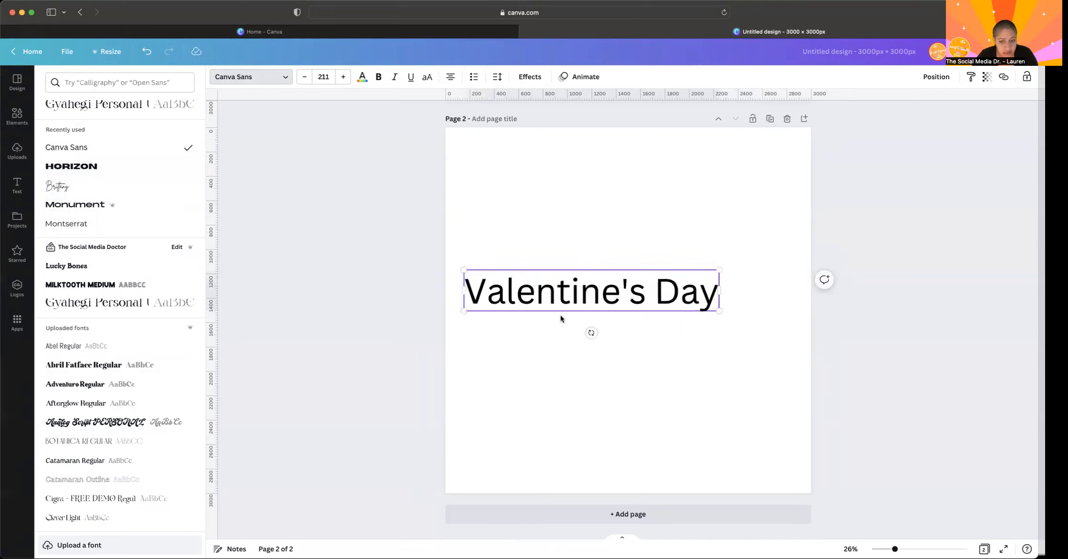
{"action": "double_click", "coordinate": [516, 296]}
{"action": "left_click", "coordinate": [380, 77]}
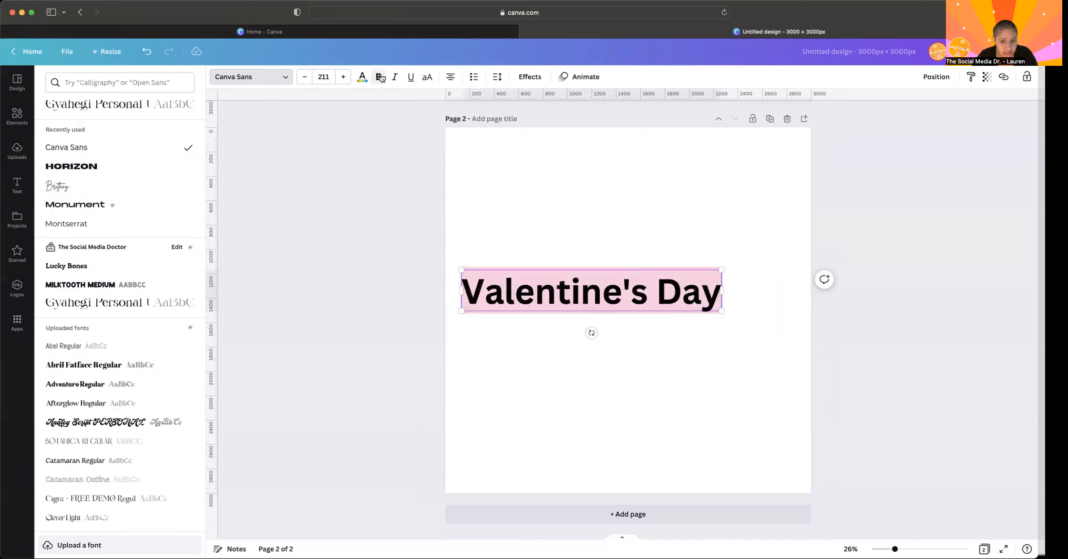
{"action": "left_click", "coordinate": [503, 322]}
{"action": "left_click", "coordinate": [653, 289]}
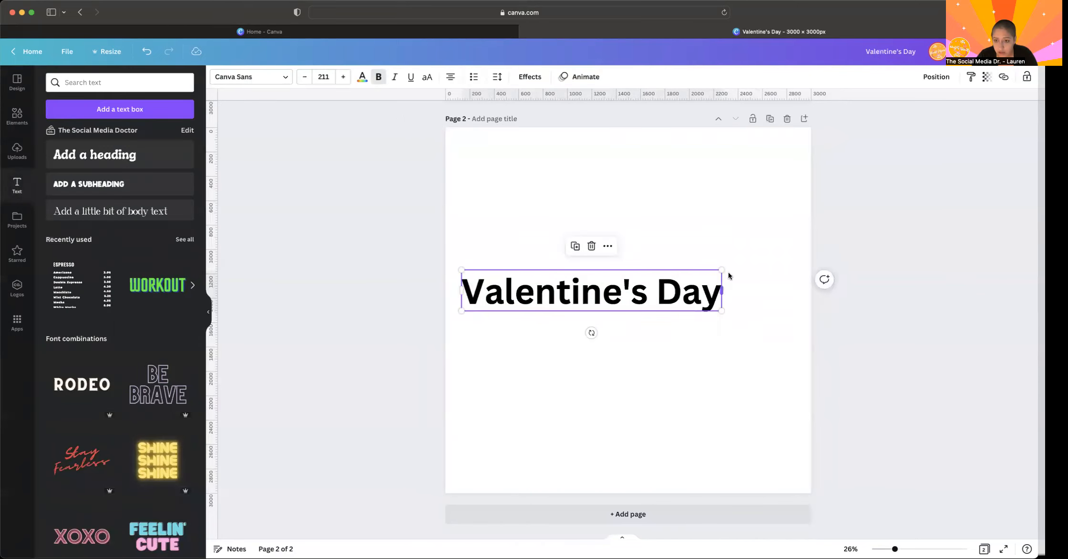
{"action": "left_click_drag", "start_coordinate": [722, 269], "coordinate": [750, 265]}
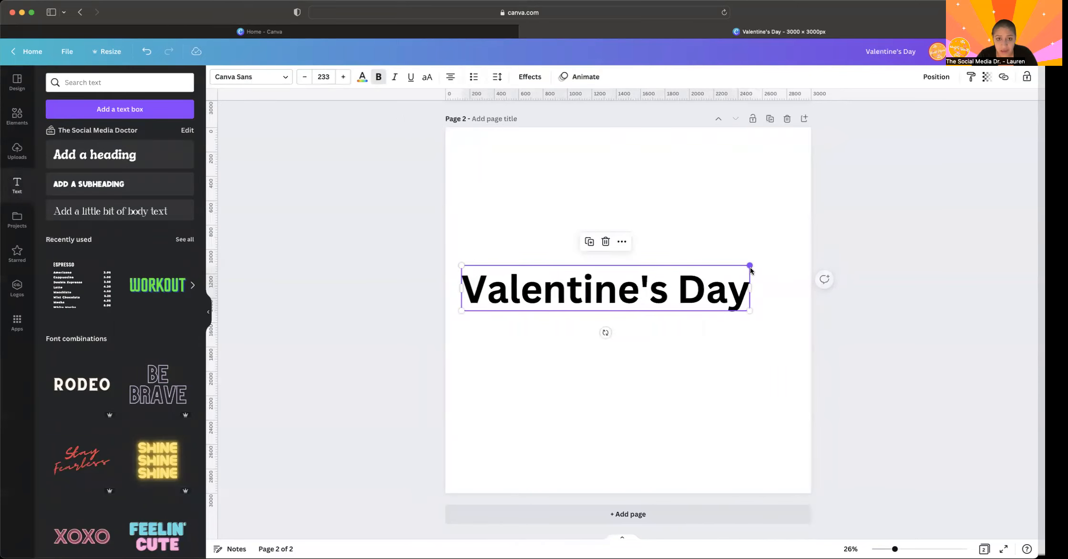
- Convert the Valentine's Day text to uppercase, widen its box so it fits on one line, and centre it on the page
{"action": "left_click", "coordinate": [427, 79]}
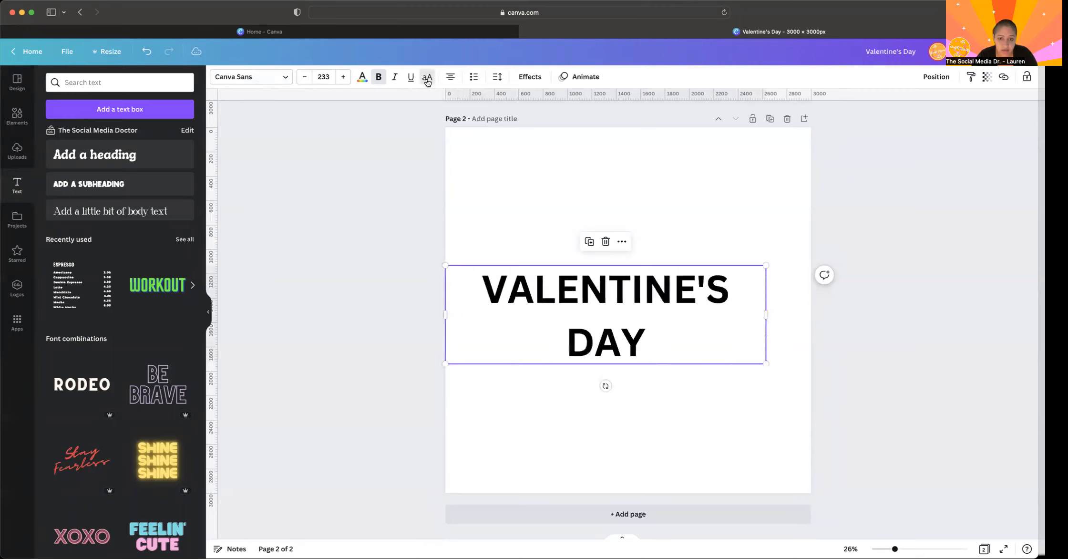
{"action": "left_click_drag", "start_coordinate": [768, 316], "coordinate": [800, 314]}
{"action": "left_click", "coordinate": [731, 345]}
{"action": "left_click_drag", "start_coordinate": [679, 286], "coordinate": [686, 310]}
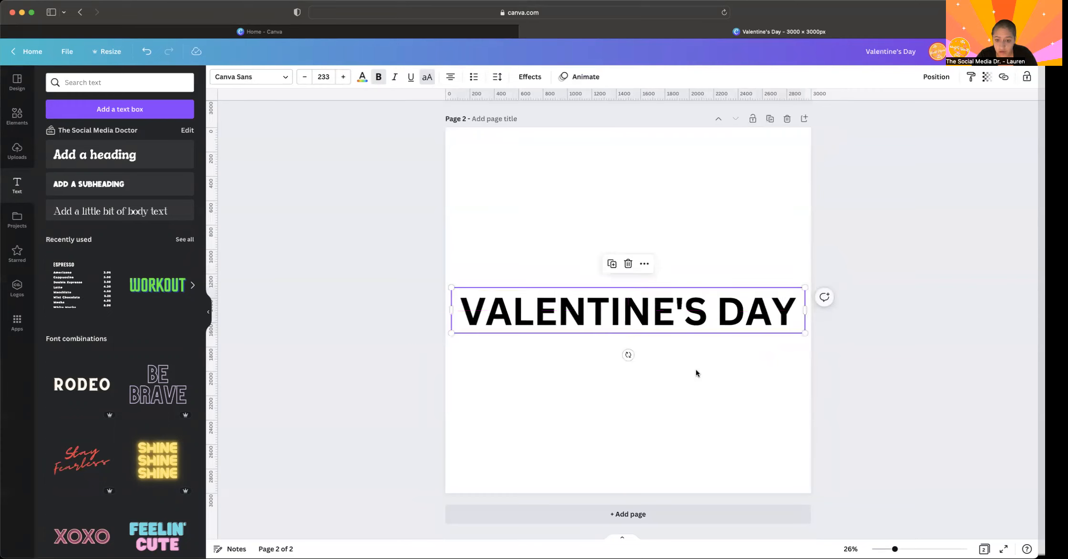
{"action": "left_click", "coordinate": [696, 369]}
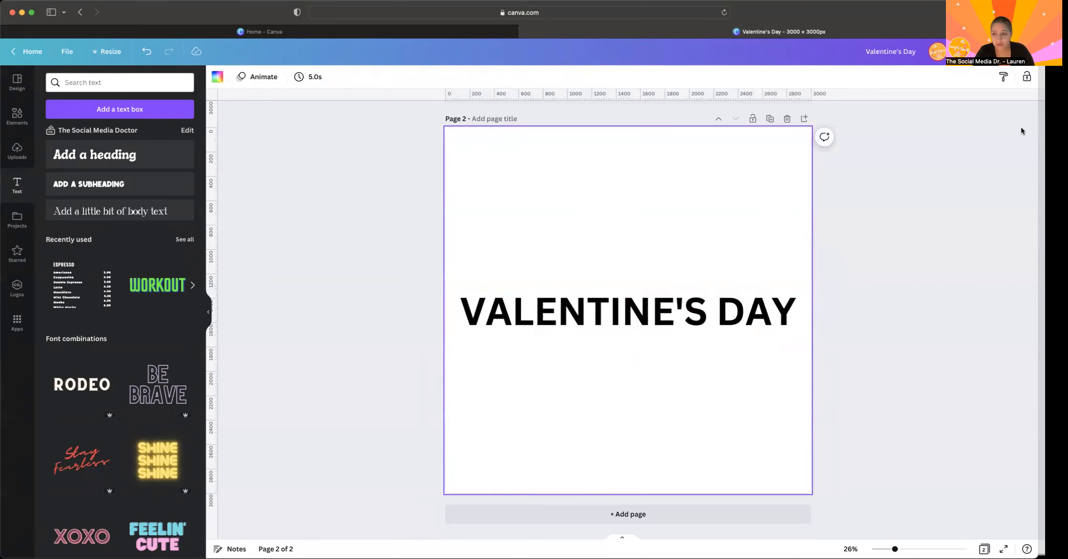
- Download only page 2 as a PNG with a transparent background at 3,000 × 3,000 px, and return to page 1
{"action": "left_click", "coordinate": [1035, 51]}
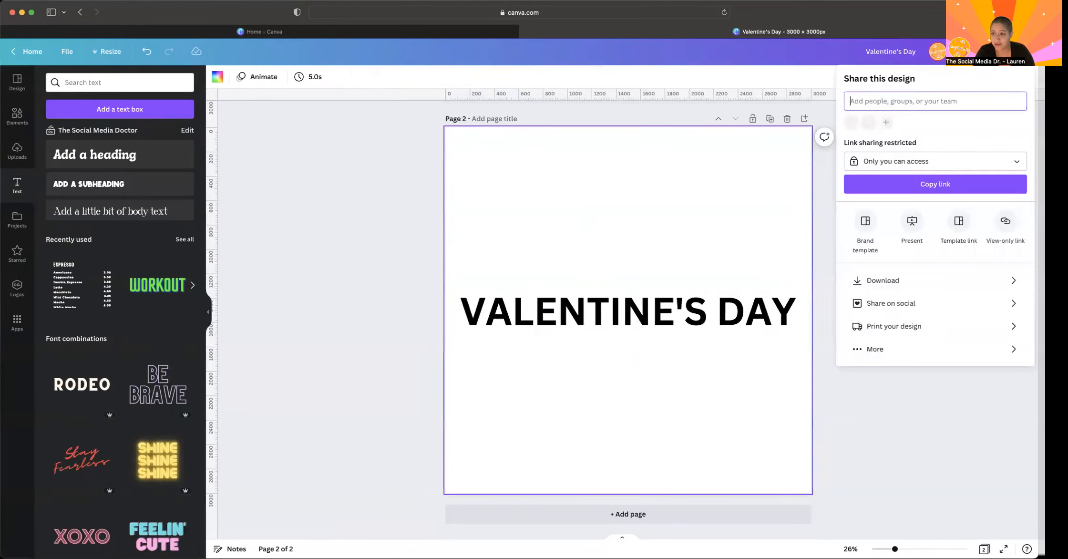
{"action": "left_click", "coordinate": [864, 281]}
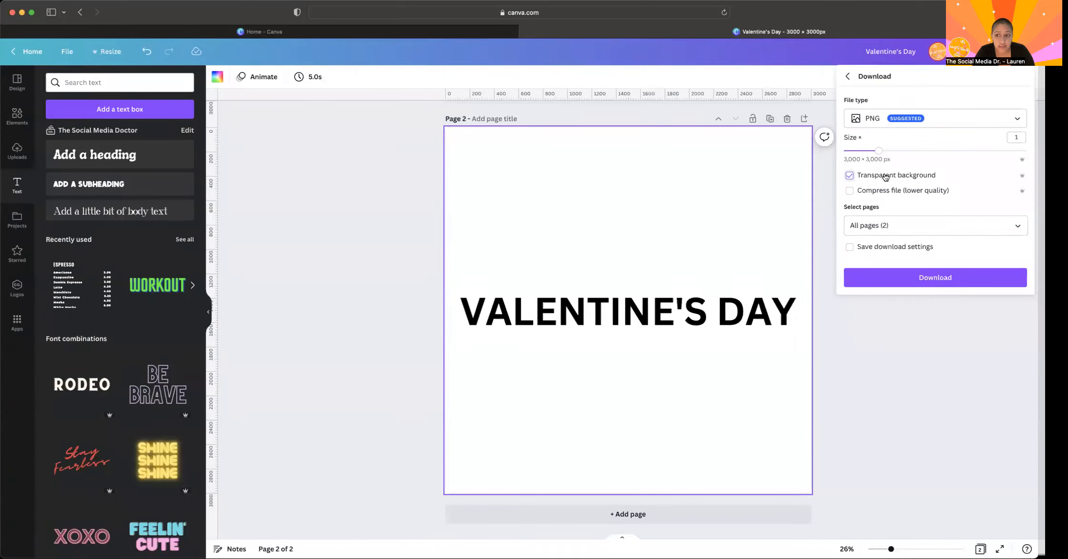
{"action": "left_click", "coordinate": [879, 223]}
{"action": "left_click", "coordinate": [887, 286]}
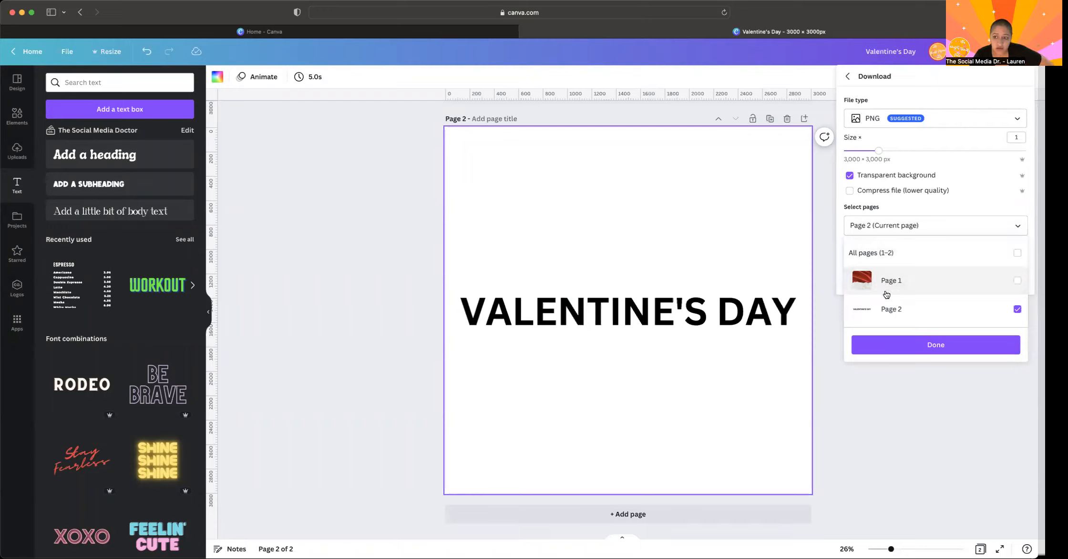
{"action": "left_click", "coordinate": [877, 347]}
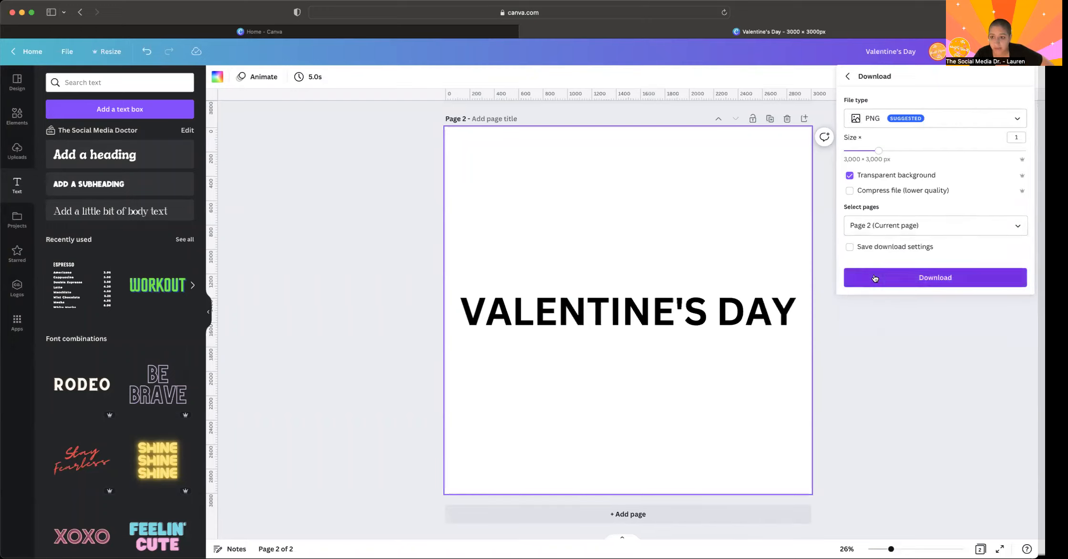
{"action": "left_click", "coordinate": [874, 277]}
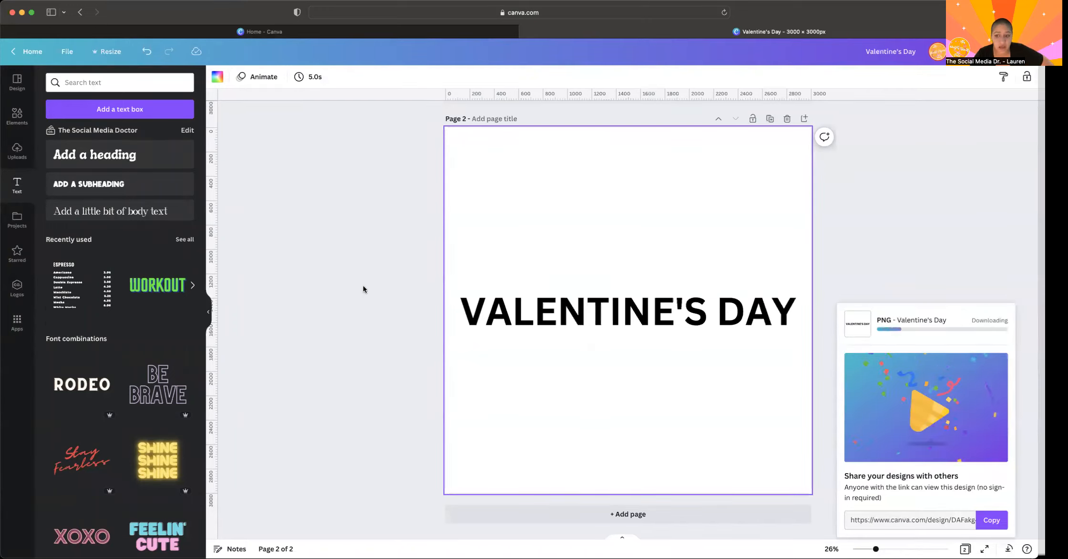
{"action": "scroll", "coordinate": [363, 288], "scroll_direction": "up", "scroll_amount": 10}
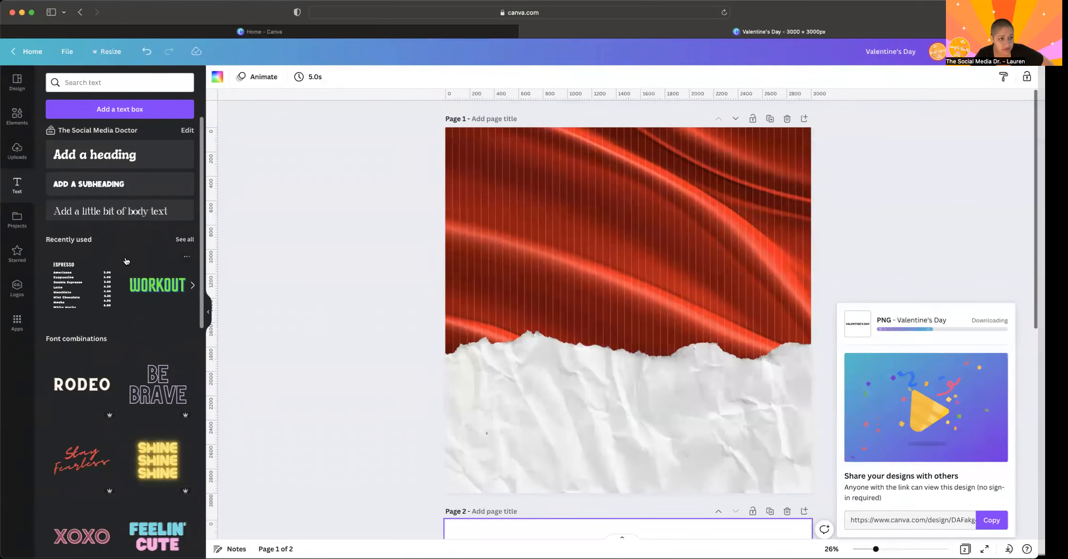
- Upload the downloaded transparent Valentine's Day title PNG and add it to page 1
{"action": "left_click", "coordinate": [17, 152]}
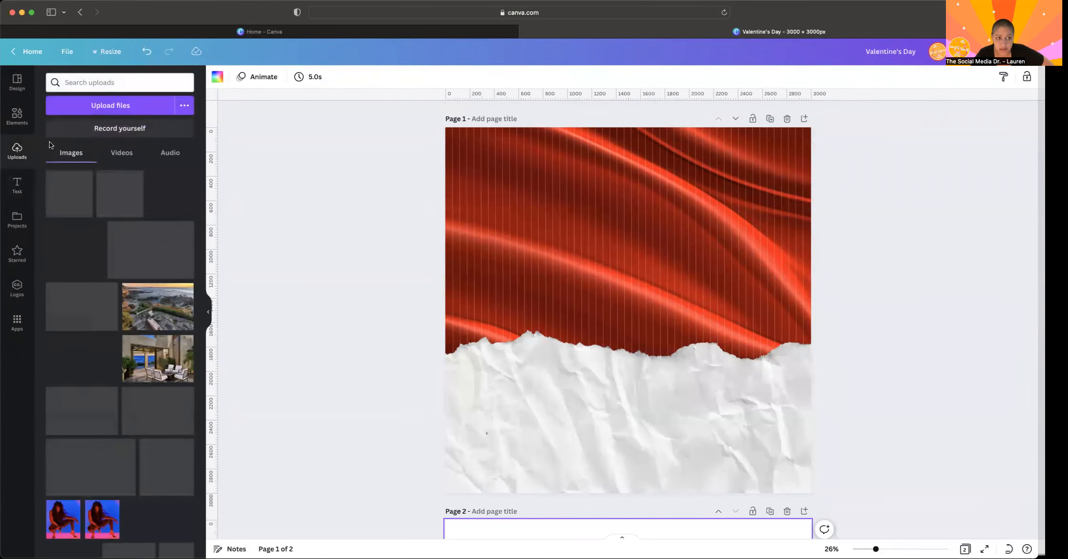
{"action": "left_click", "coordinate": [86, 107]}
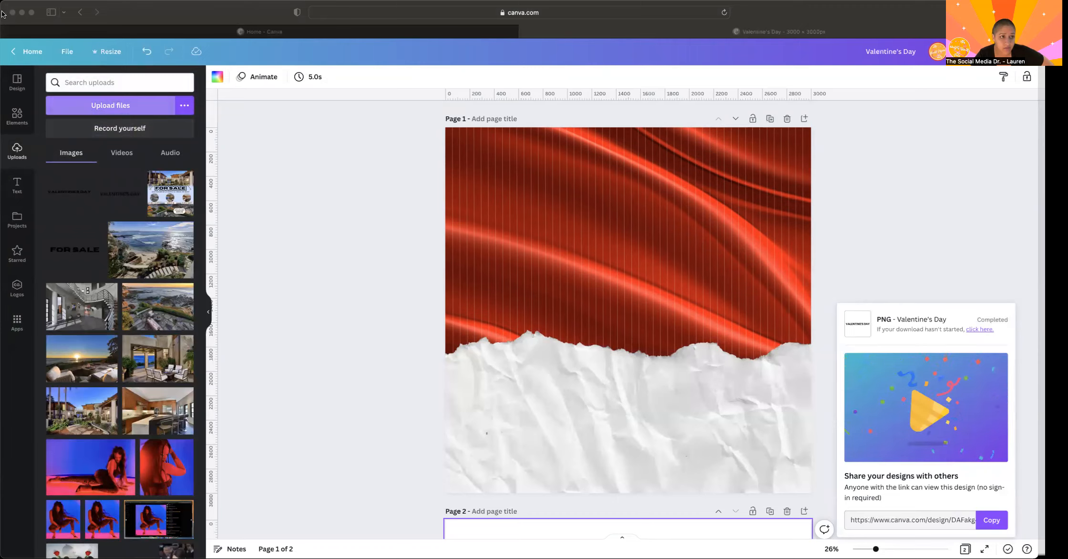
{"action": "left_click", "coordinate": [137, 104]}
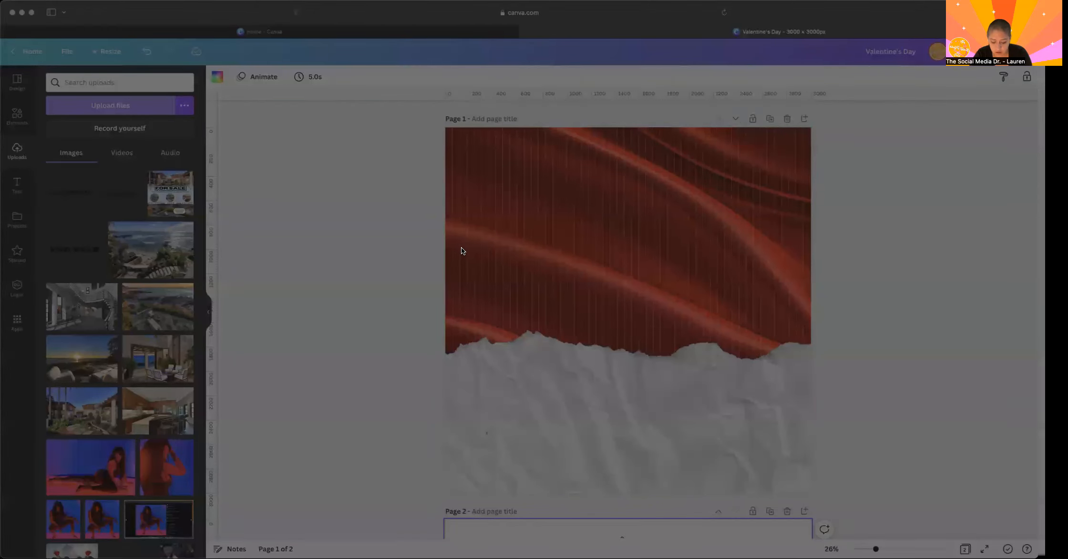
{"action": "double_click", "coordinate": [461, 251]}
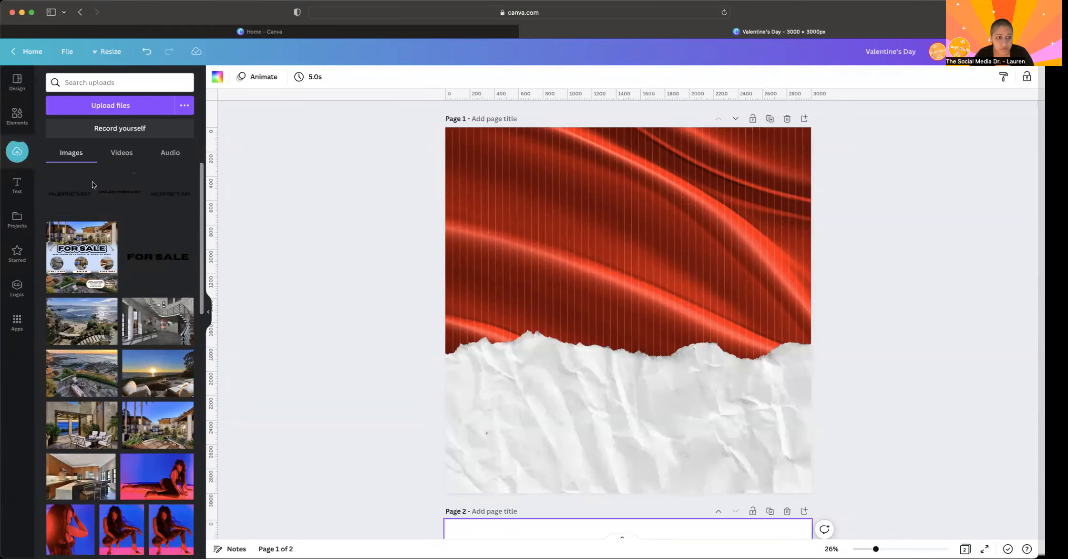
{"action": "left_click", "coordinate": [74, 199]}
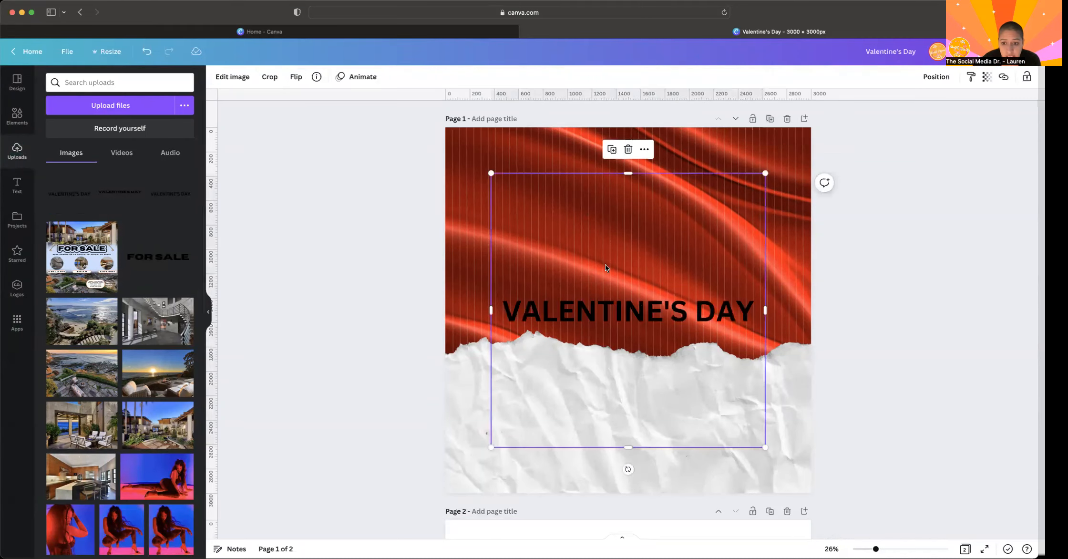
- Crop the empty space above and below the title image and move it onto the upper part of the red silk
{"action": "left_click_drag", "start_coordinate": [627, 449], "coordinate": [633, 330]}
{"action": "left_click_drag", "start_coordinate": [627, 175], "coordinate": [654, 215]}
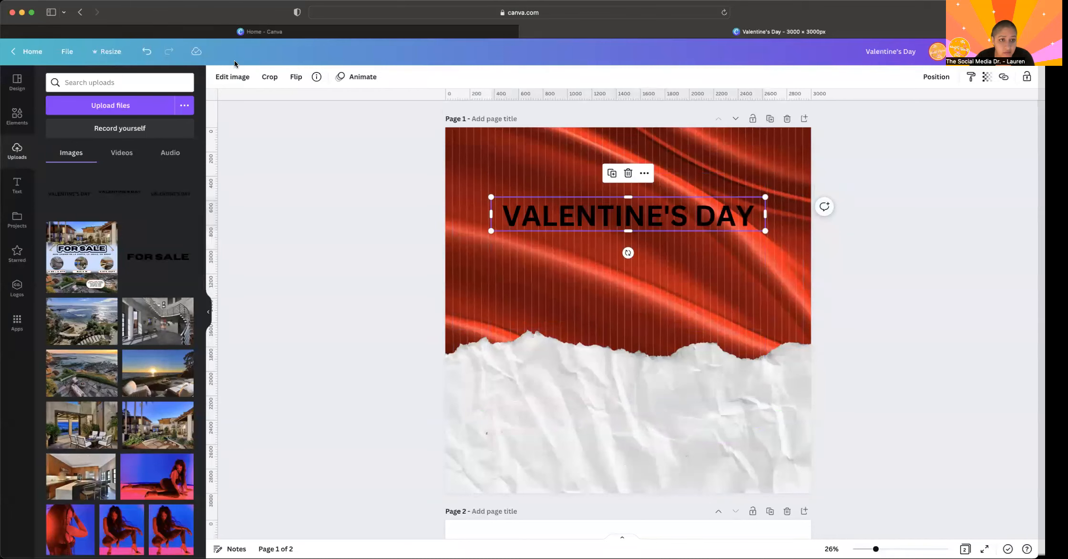
{"action": "left_click", "coordinate": [238, 143]}
{"action": "left_click", "coordinate": [567, 231]}
- Add a Glow shadow to the title image with size 8, transparency 100 and blur 0
{"action": "left_click", "coordinate": [234, 77]}
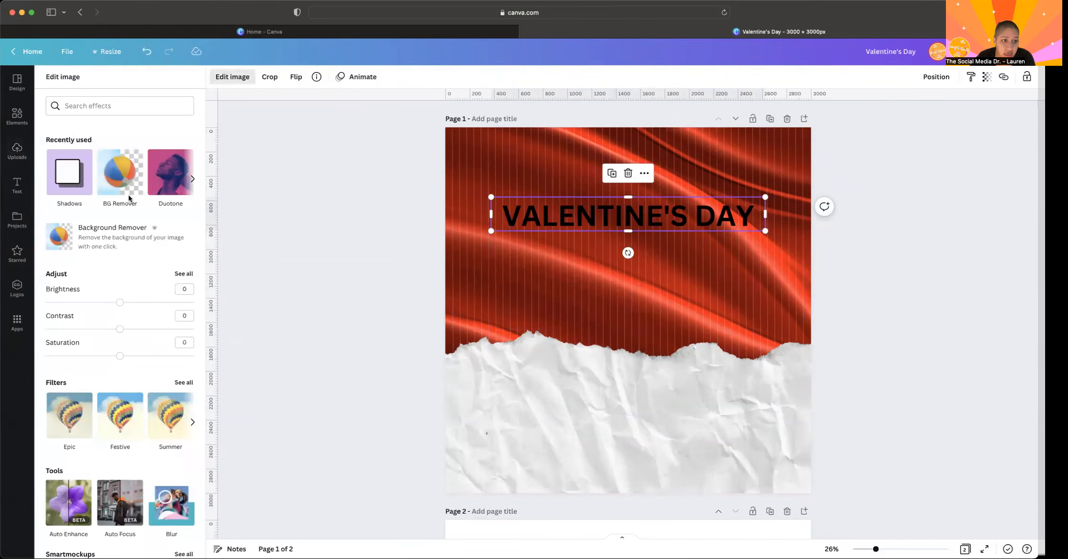
{"action": "left_click", "coordinate": [72, 172]}
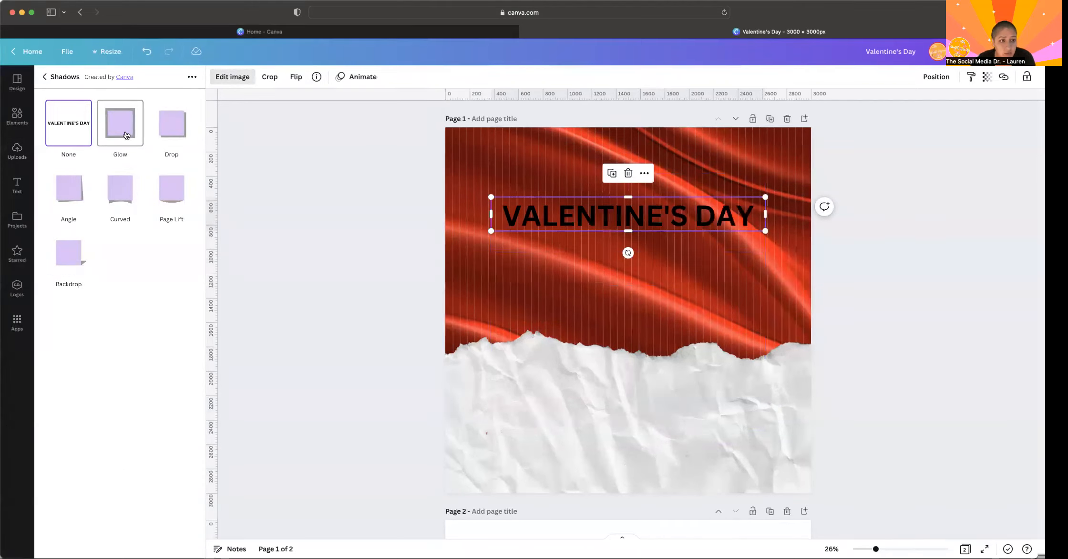
{"action": "left_click", "coordinate": [117, 127]}
{"action": "left_click", "coordinate": [118, 126]}
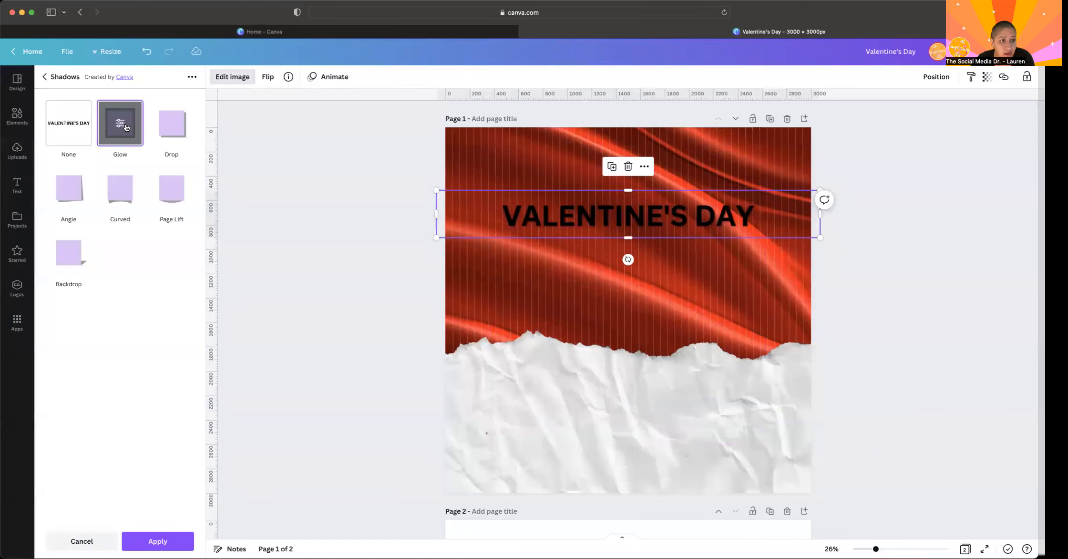
{"action": "left_click_drag", "start_coordinate": [122, 154], "coordinate": [202, 151]}
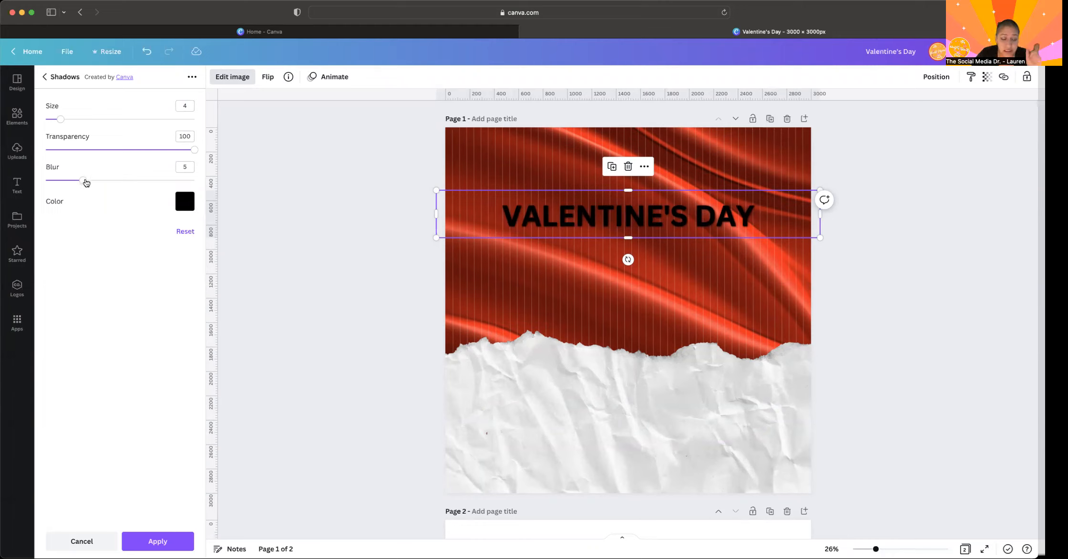
{"action": "left_click_drag", "start_coordinate": [85, 184], "coordinate": [26, 183]}
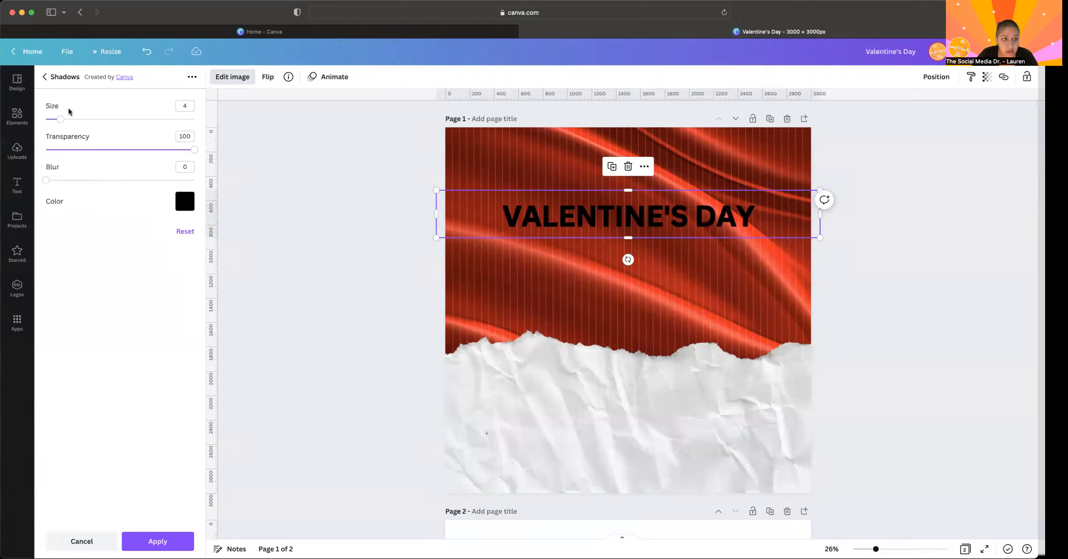
{"action": "left_click_drag", "start_coordinate": [62, 122], "coordinate": [77, 122]}
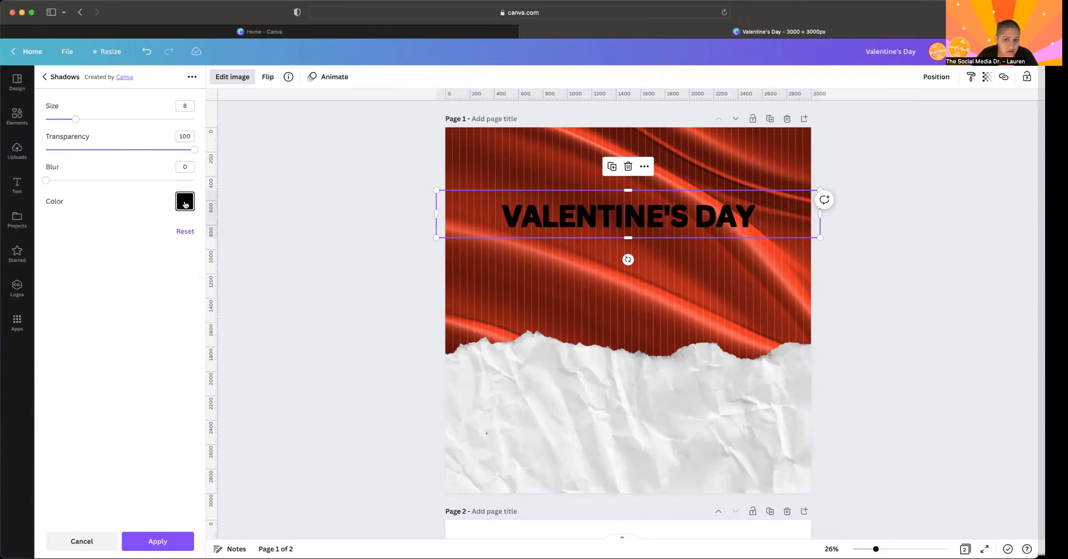
- Try orange and white from the colour palettes as the title's glow colour
{"action": "left_click", "coordinate": [186, 204]}
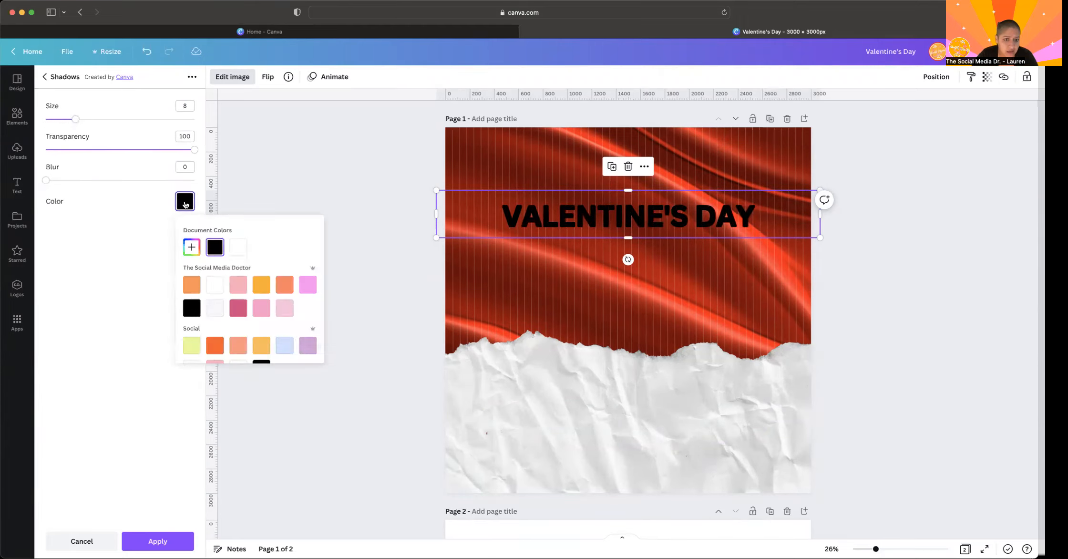
{"action": "left_click", "coordinate": [211, 348]}
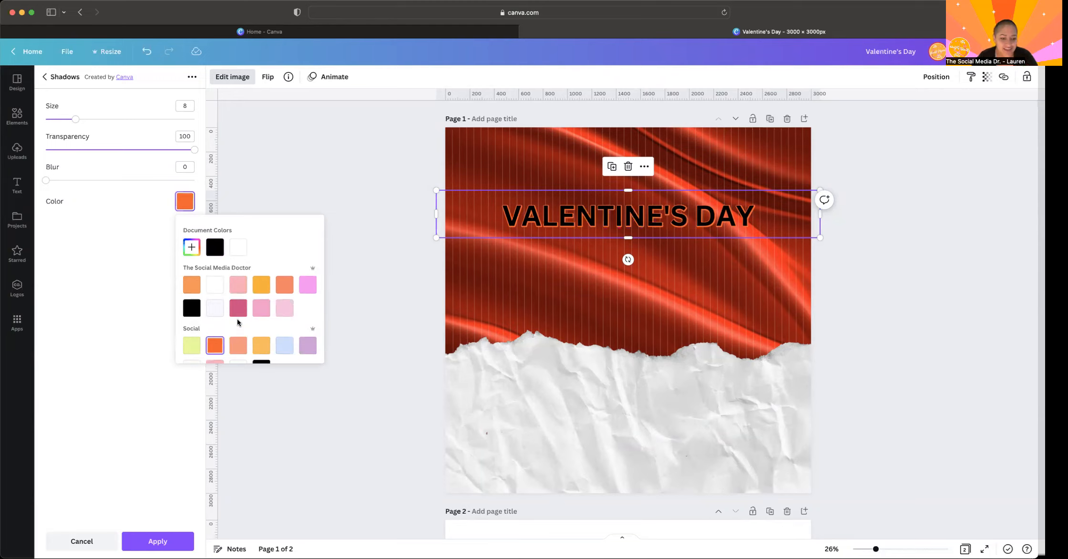
{"action": "left_click", "coordinate": [215, 286]}
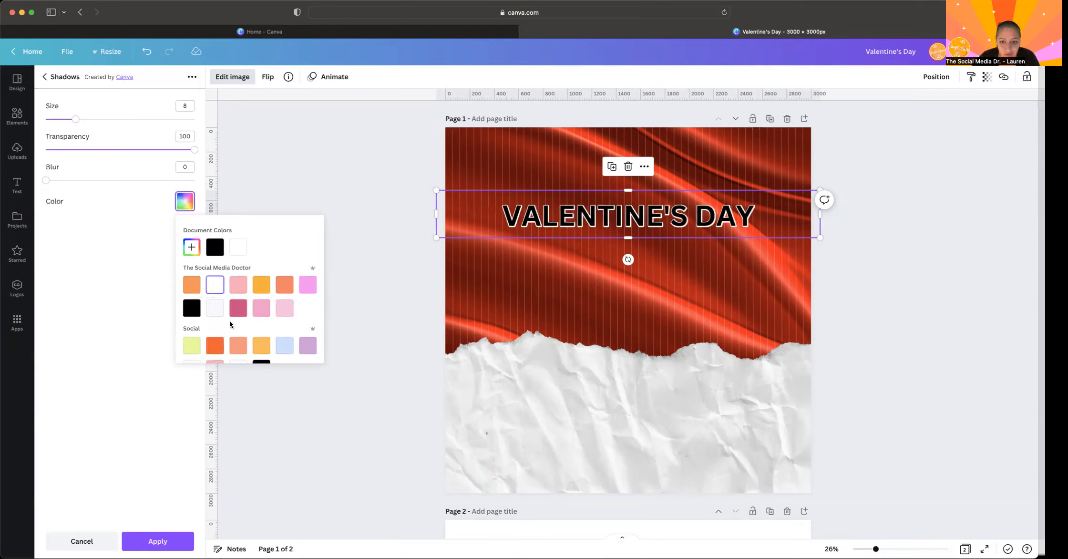
{"action": "scroll", "coordinate": [229, 321], "scroll_direction": "down", "scroll_amount": 1}
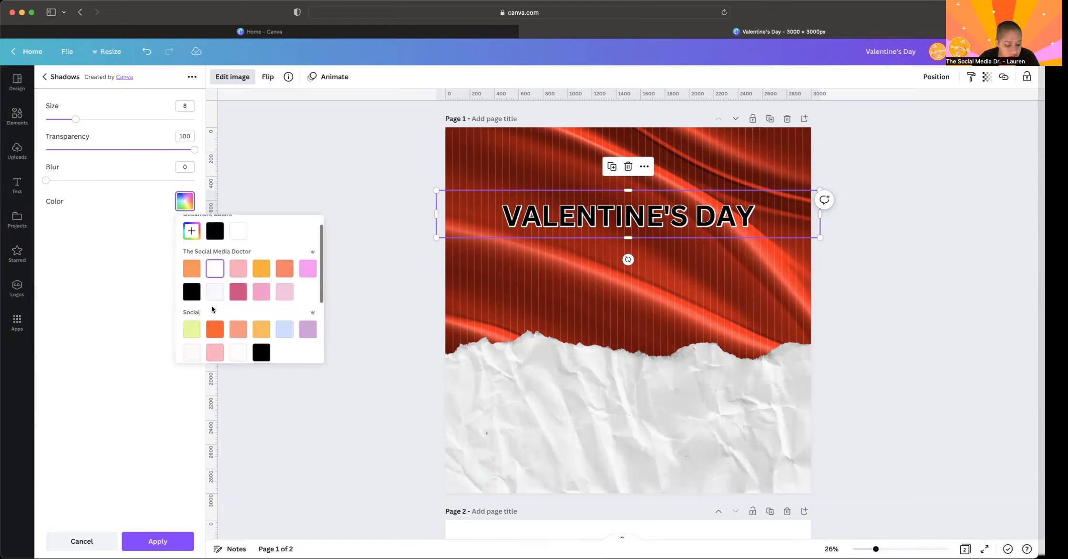
{"action": "scroll", "coordinate": [239, 316], "scroll_direction": "down", "scroll_amount": 4}
{"action": "scroll", "coordinate": [230, 318], "scroll_direction": "down", "scroll_amount": 2}
{"action": "left_click", "coordinate": [136, 264]}
- Set the title's glow colour to dark red #AD0101, increase its size to 11, and apply the shadow
{"action": "left_click", "coordinate": [186, 207]}
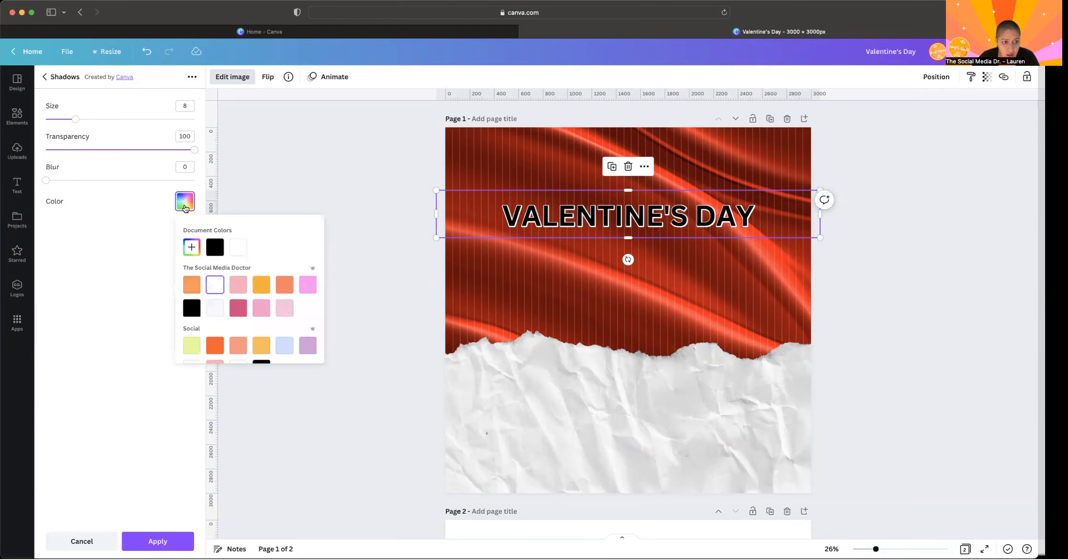
{"action": "left_click", "coordinate": [192, 247]}
{"action": "left_click_drag", "start_coordinate": [293, 278], "coordinate": [315, 285]}
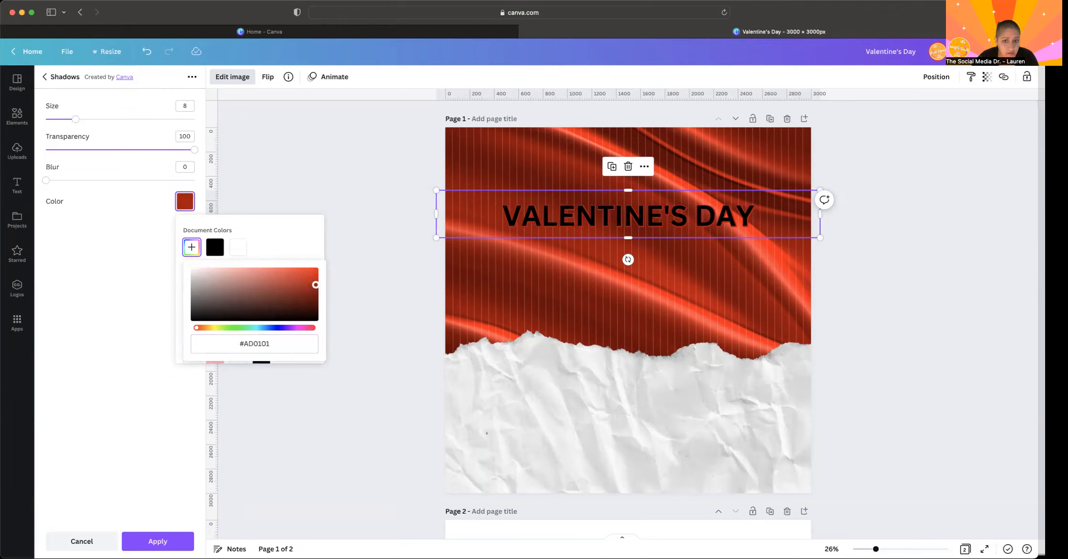
{"action": "left_click", "coordinate": [125, 193]}
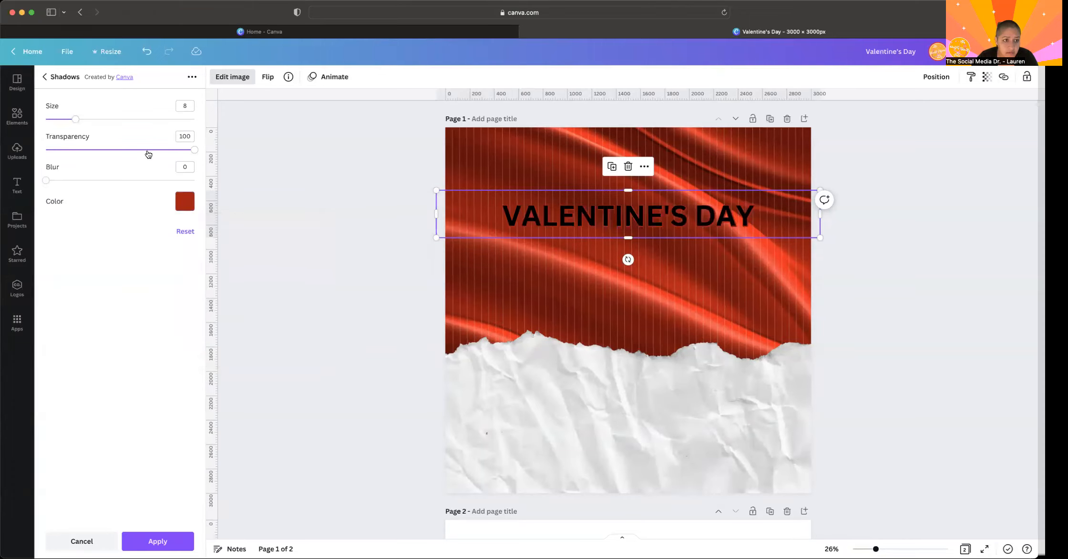
{"action": "left_click_drag", "start_coordinate": [77, 119], "coordinate": [82, 119]}
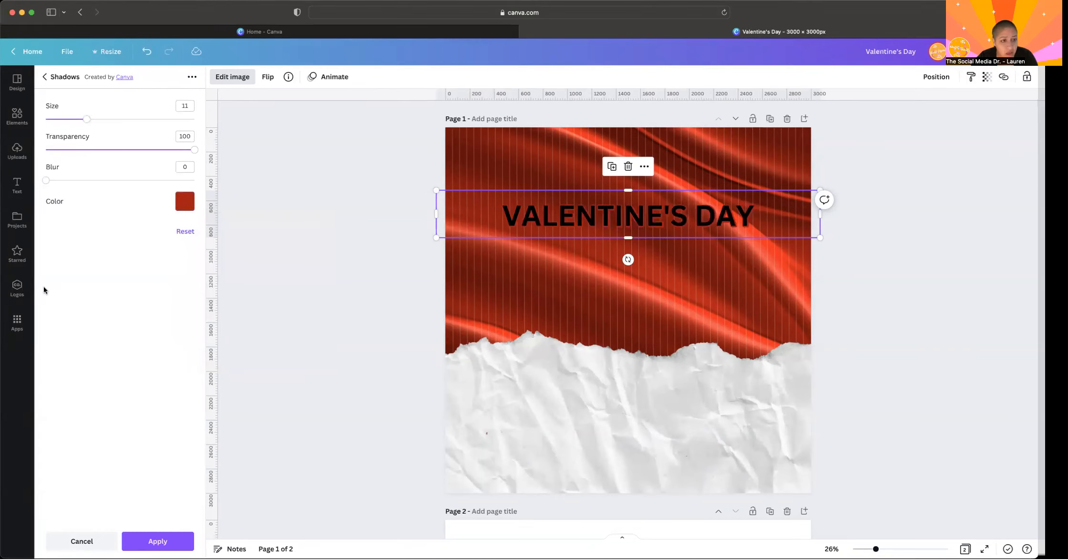
{"action": "left_click", "coordinate": [158, 541]}
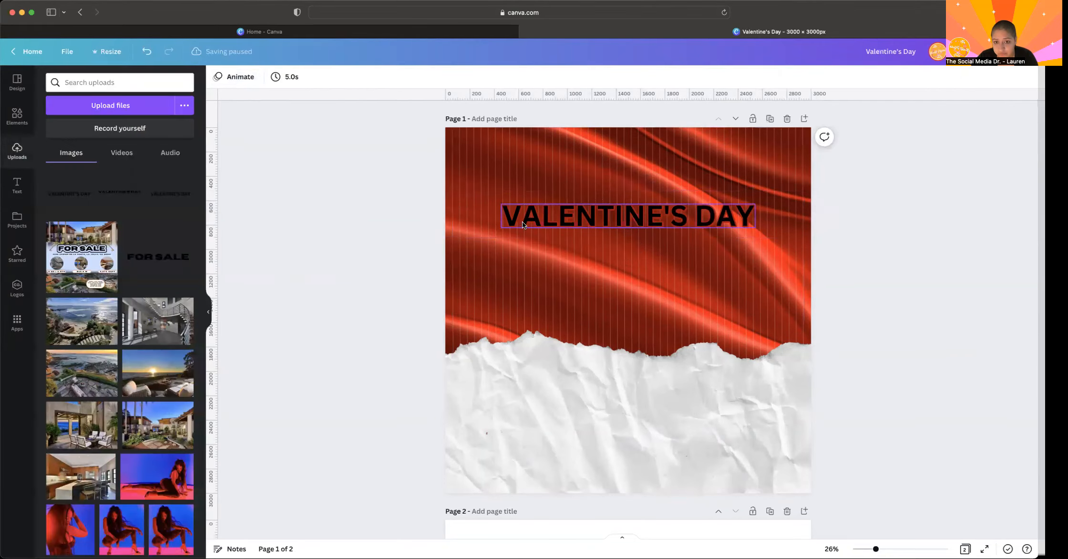
- Apply a second Glow shadow to the title in black with size 12, transparency 100 and blur 0
{"action": "left_click", "coordinate": [231, 77]}
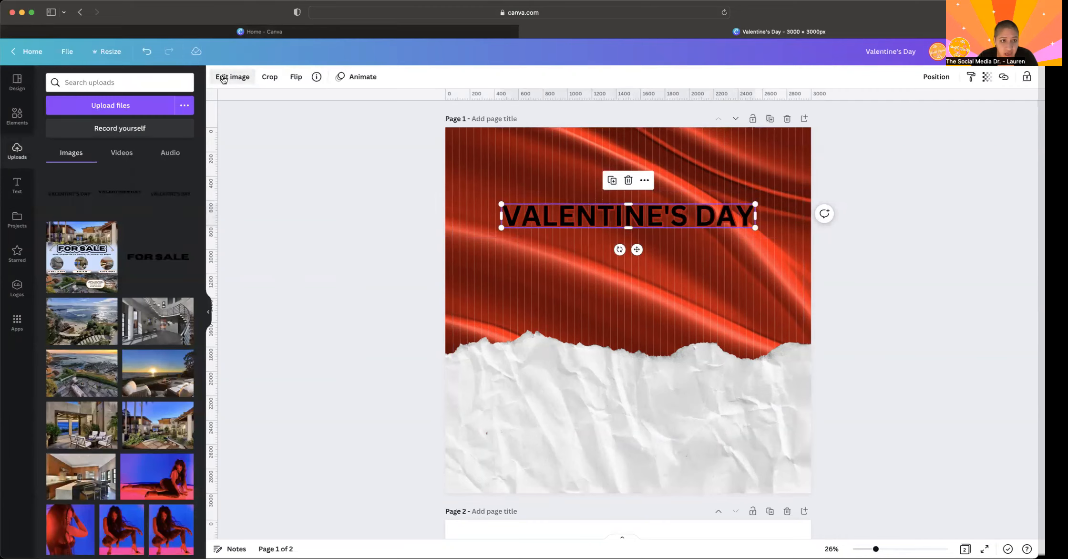
{"action": "left_click", "coordinate": [78, 189]}
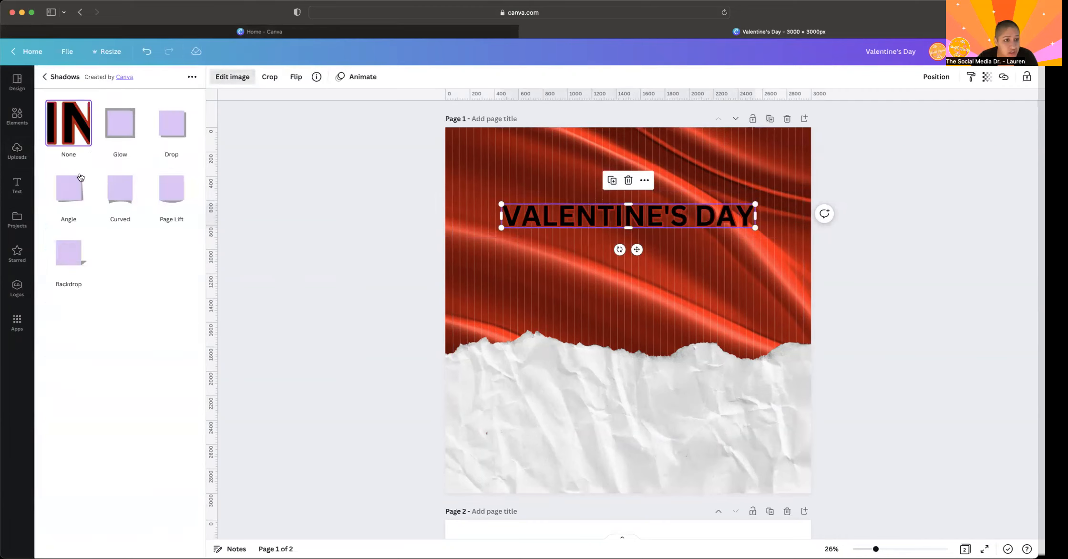
{"action": "left_click", "coordinate": [125, 123]}
{"action": "left_click", "coordinate": [123, 125]}
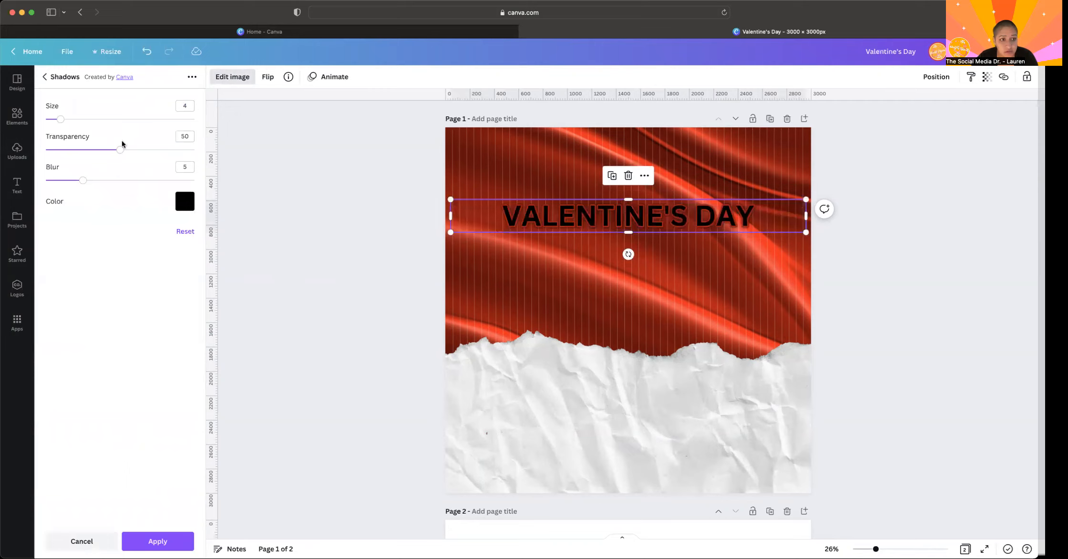
{"action": "left_click_drag", "start_coordinate": [122, 151], "coordinate": [213, 149]}
{"action": "left_click_drag", "start_coordinate": [83, 180], "coordinate": [15, 179]}
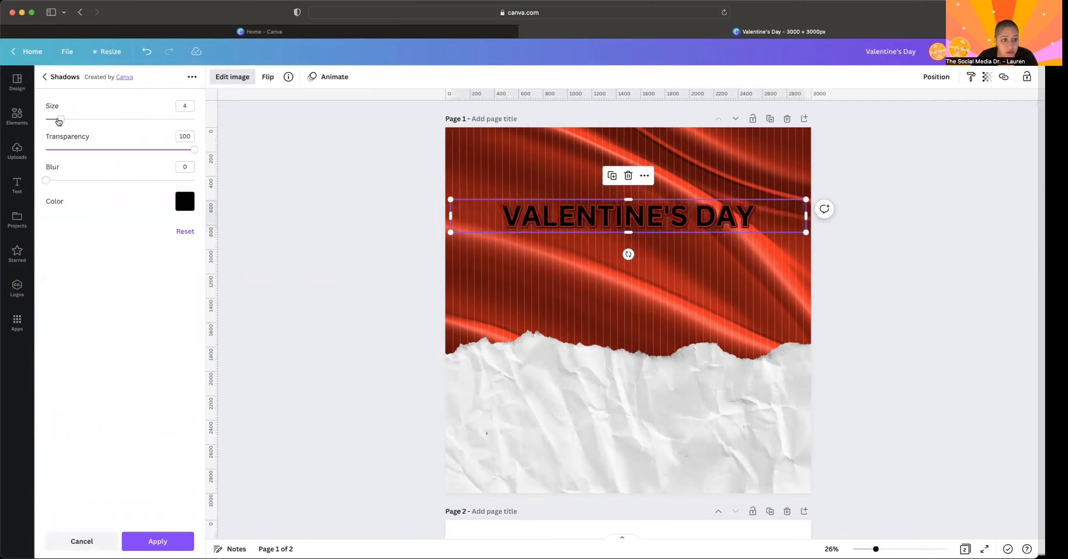
{"action": "left_click_drag", "start_coordinate": [66, 121], "coordinate": [90, 121]}
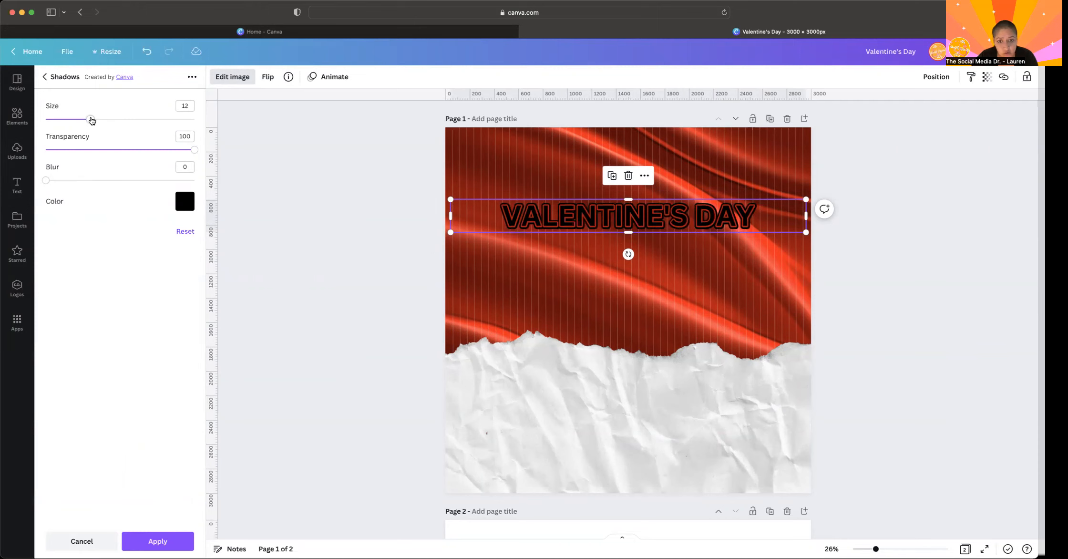
{"action": "scroll", "coordinate": [484, 215], "scroll_direction": "up", "scroll_amount": 5}
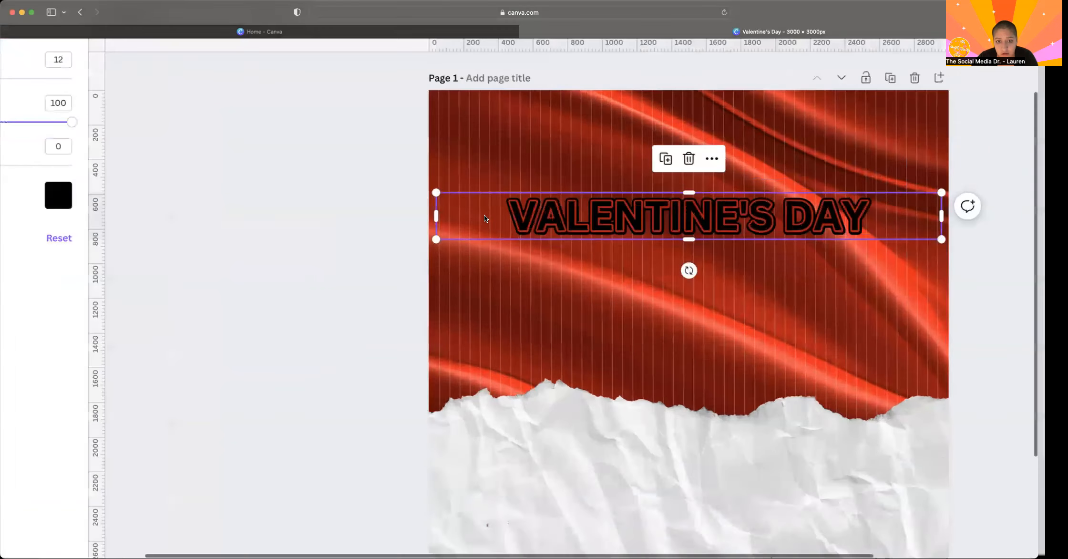
{"action": "scroll", "coordinate": [484, 218], "scroll_direction": "up", "scroll_amount": 2}
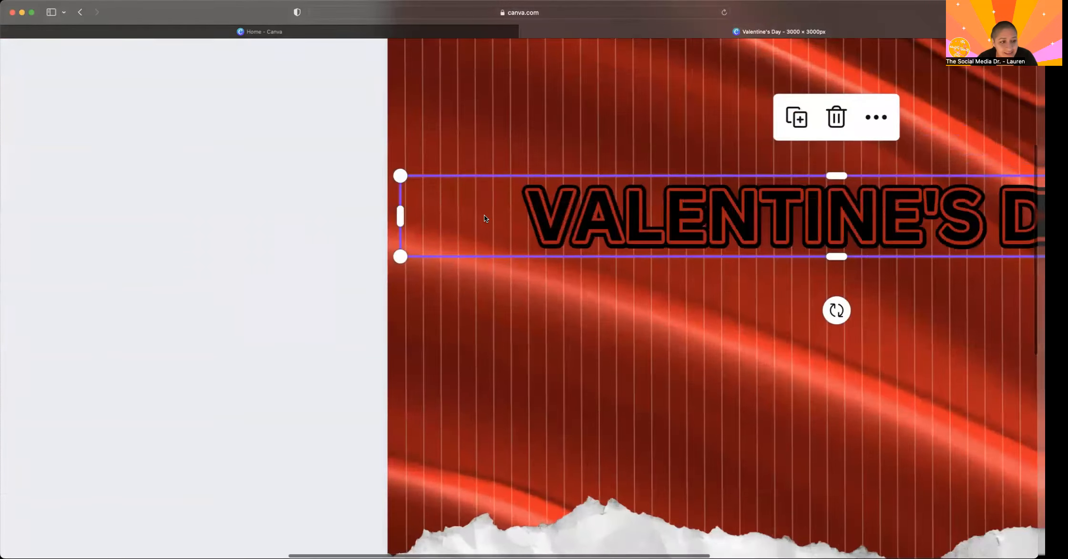
{"action": "scroll", "coordinate": [484, 214], "scroll_direction": "down", "scroll_amount": 8}
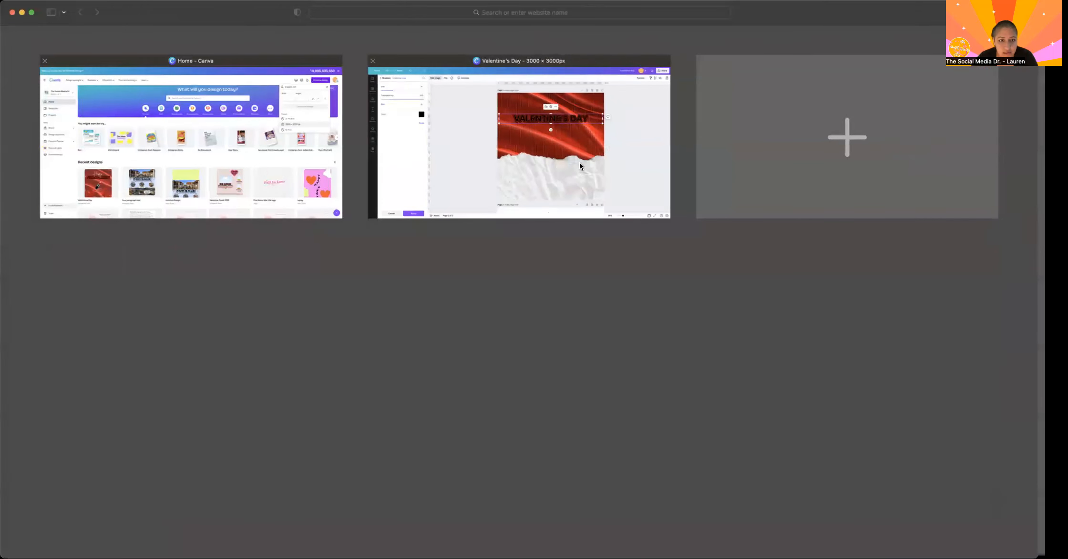
{"action": "left_click", "coordinate": [580, 165]}
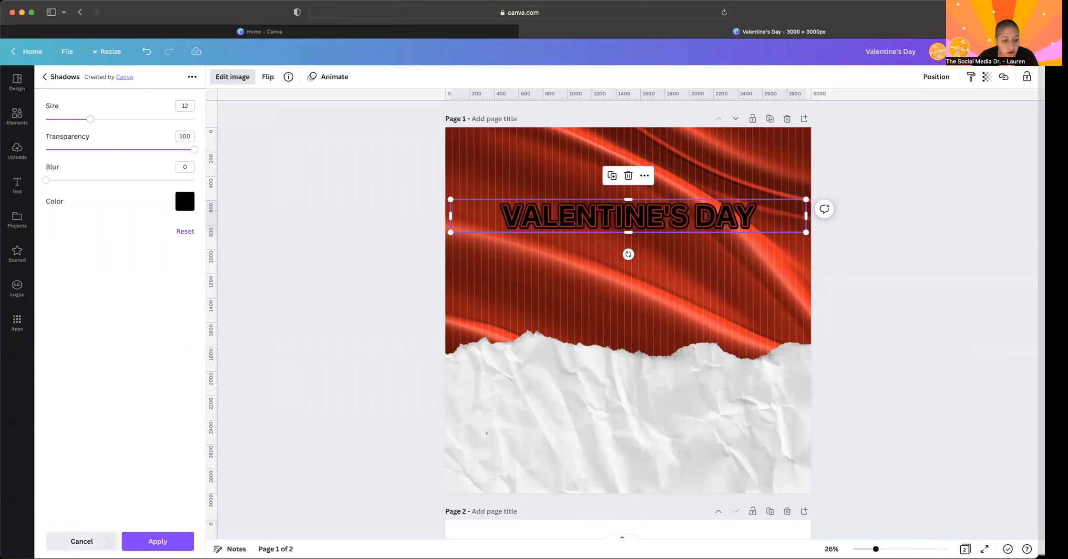
{"action": "left_click", "coordinate": [147, 543]}
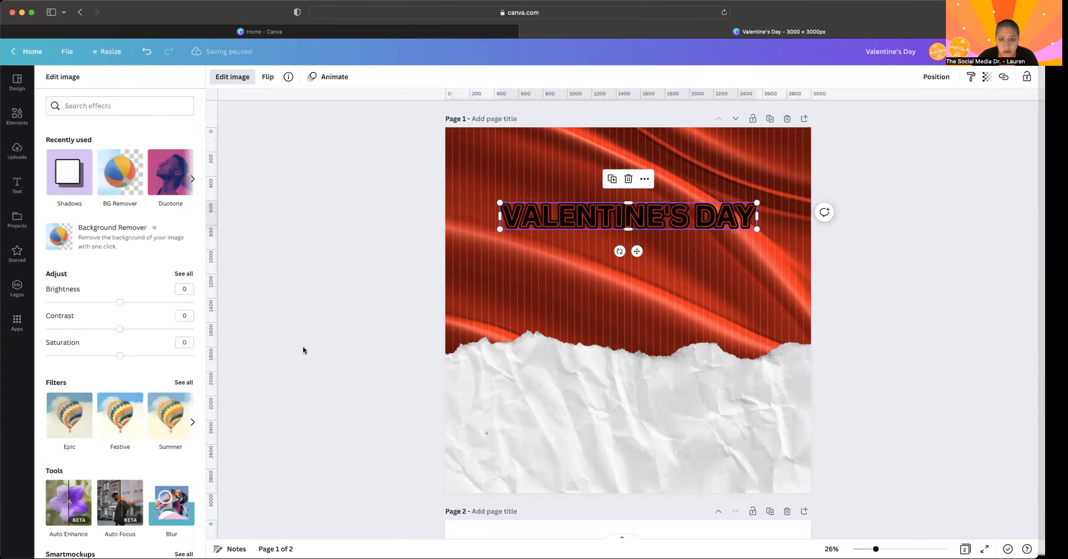
{"action": "left_click", "coordinate": [302, 346]}
- Enlarge the outlined title image and recentre it on the red silk
{"action": "left_click", "coordinate": [753, 221]}
{"action": "left_click_drag", "start_coordinate": [754, 229], "coordinate": [792, 234]}
{"action": "left_click_drag", "start_coordinate": [725, 215], "coordinate": [710, 210]}
- Add a text box to page 1 reading "Happy"
{"action": "left_click", "coordinate": [17, 185]}
{"action": "left_click", "coordinate": [120, 109]}
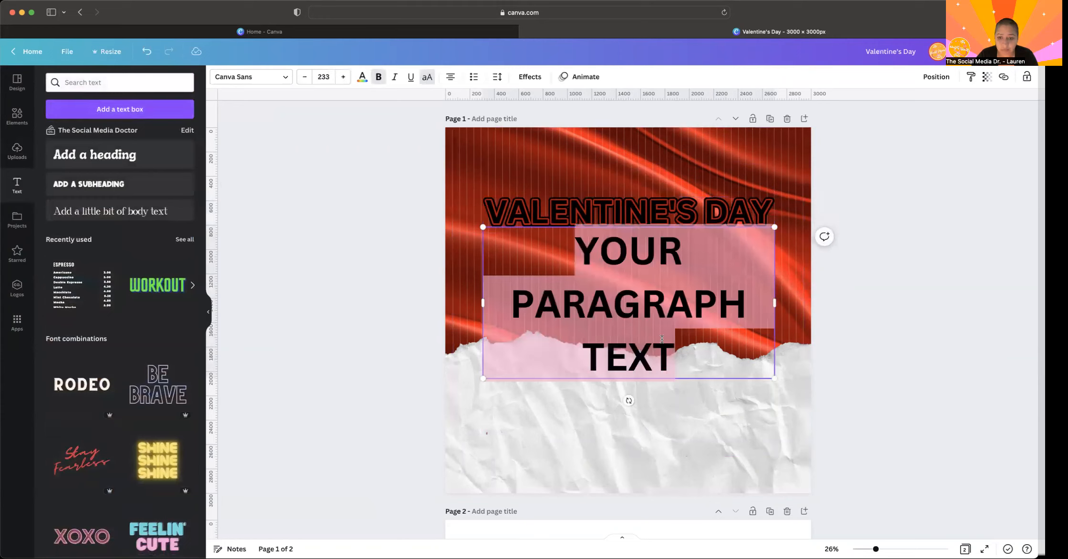
{"action": "type", "text": "HAPPY"}
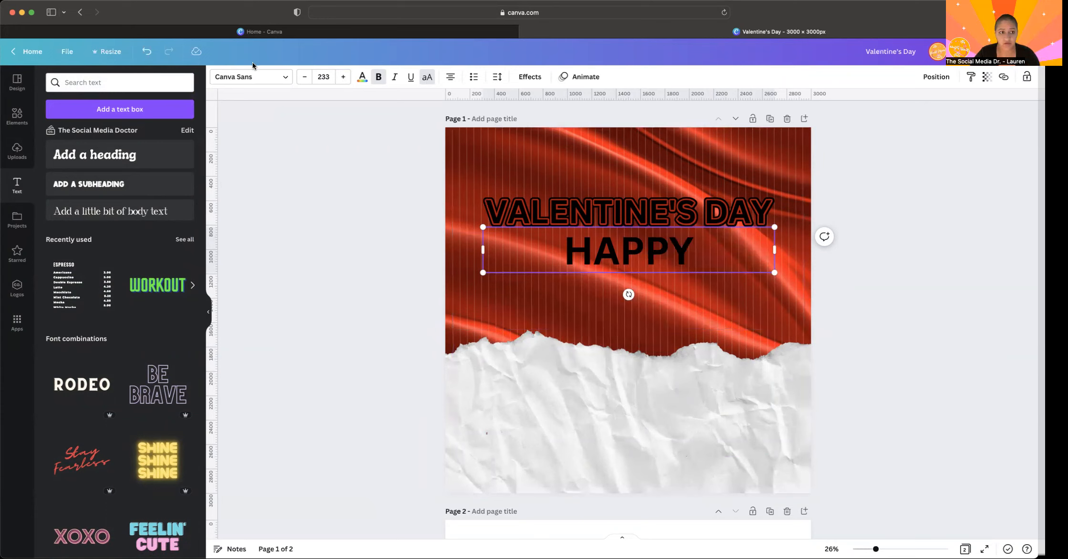
- Change the Happy text's font to Brittany and turn off its uppercase formatting
{"action": "left_click", "coordinate": [251, 76]}
{"action": "left_click", "coordinate": [72, 177]}
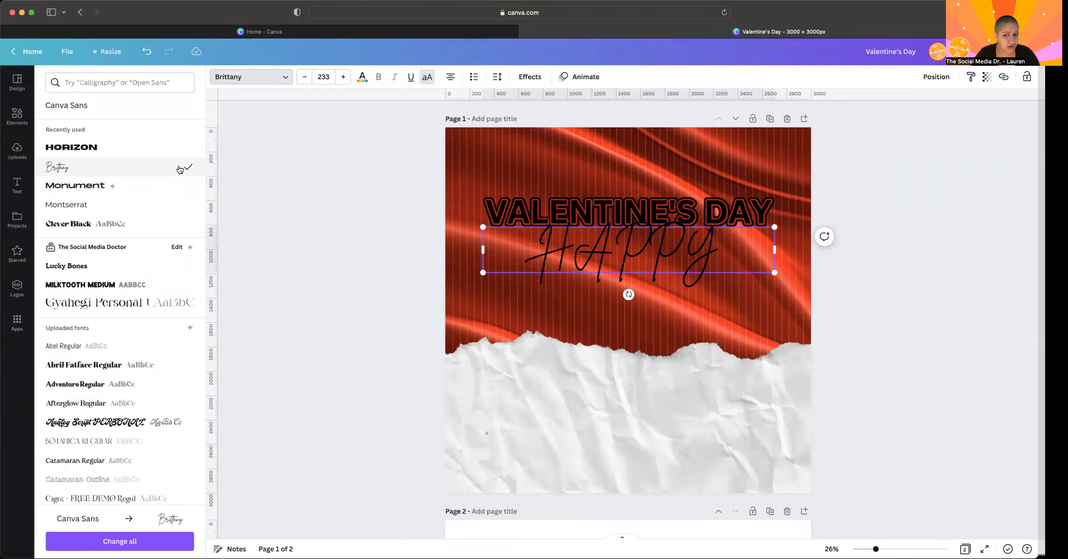
{"action": "left_click", "coordinate": [426, 77]}
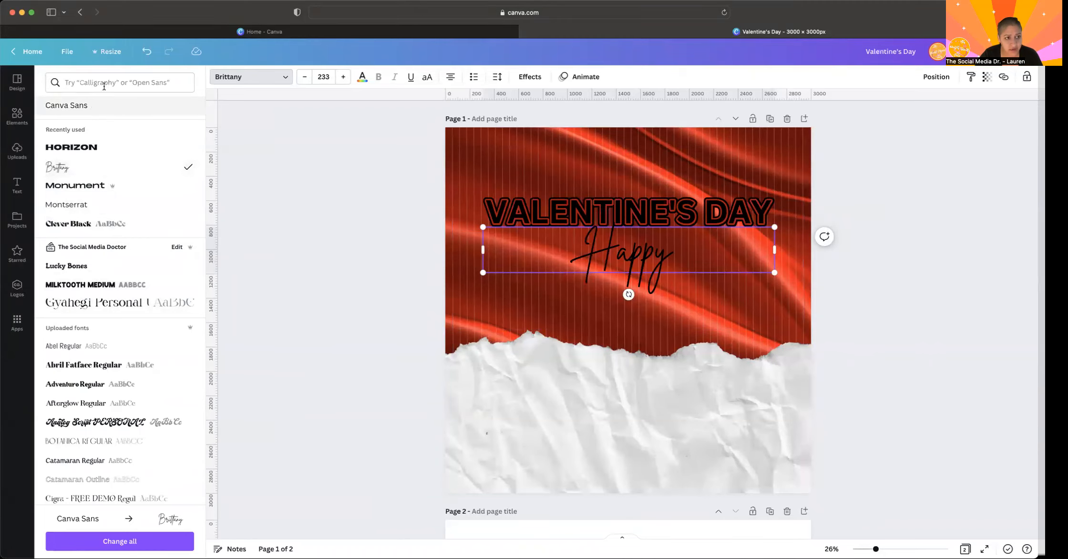
{"action": "scroll", "coordinate": [100, 191], "scroll_direction": "down", "scroll_amount": 2}
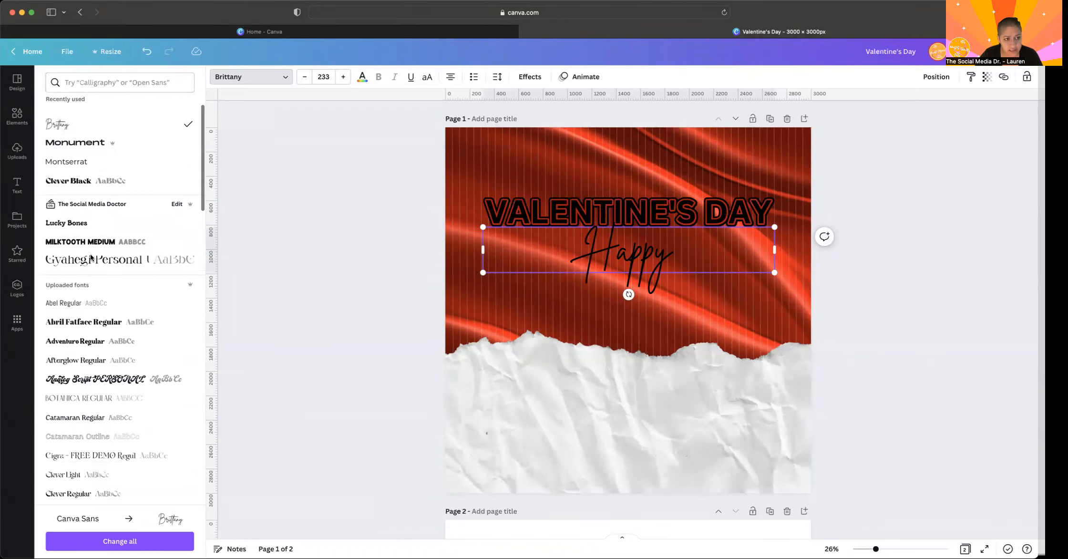
{"action": "scroll", "coordinate": [97, 181], "scroll_direction": "up", "scroll_amount": 2}
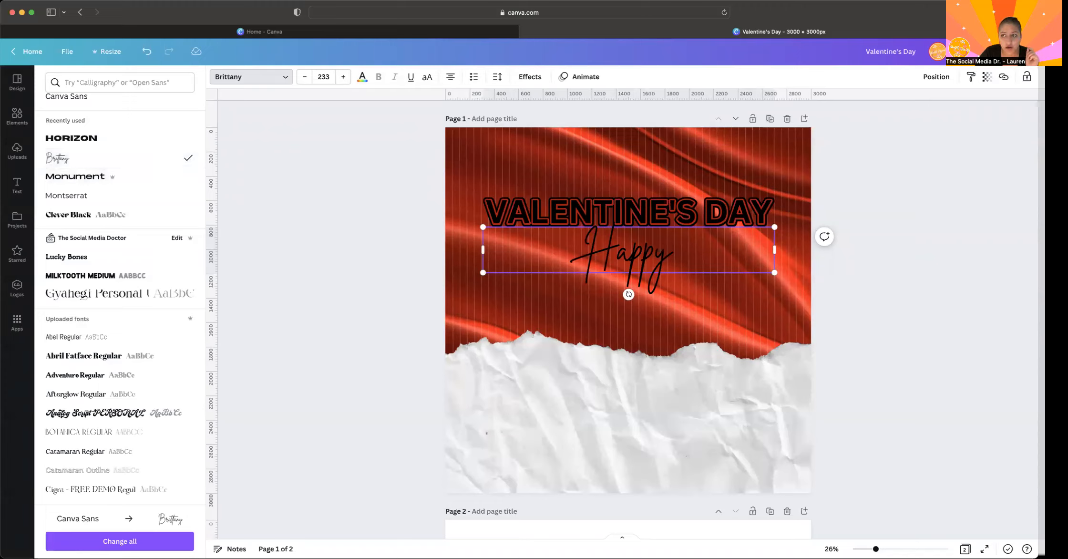
- Open the dafont.com website in a new browser tab and dismiss its cookie notice
{"action": "key", "text": "super+t"}
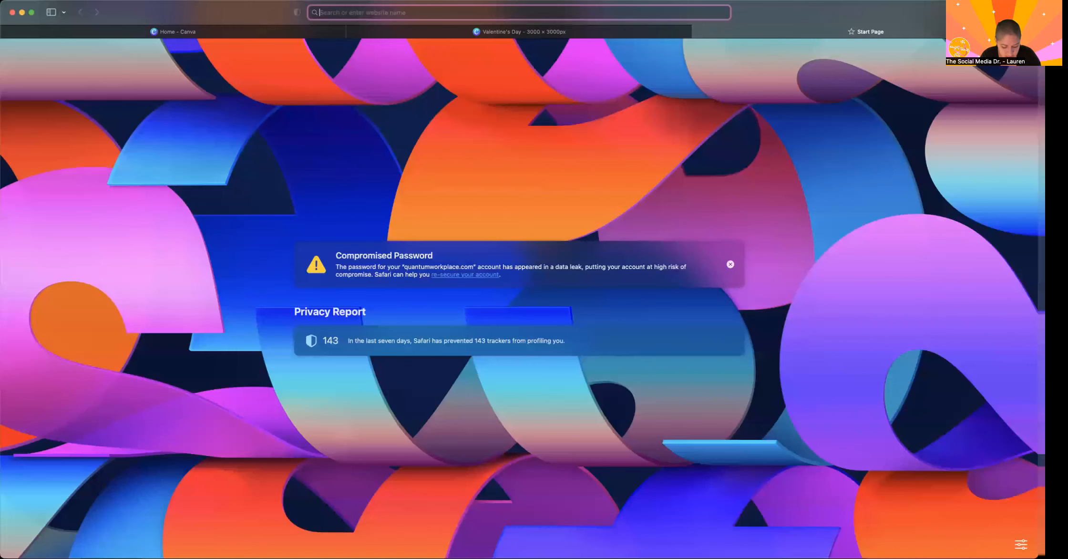
{"action": "type", "text": "dafont.com"}
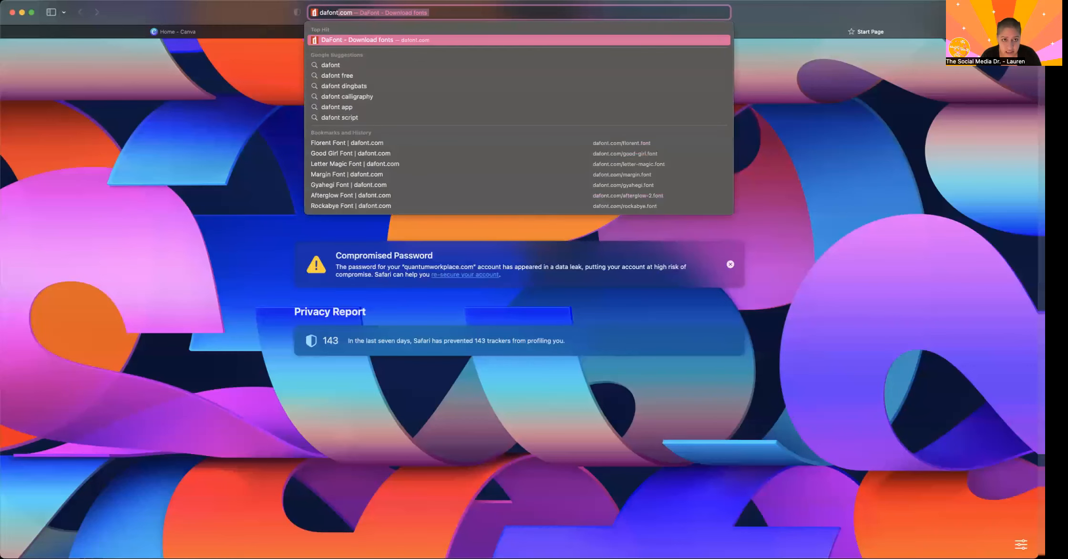
{"action": "key", "text": "Return"}
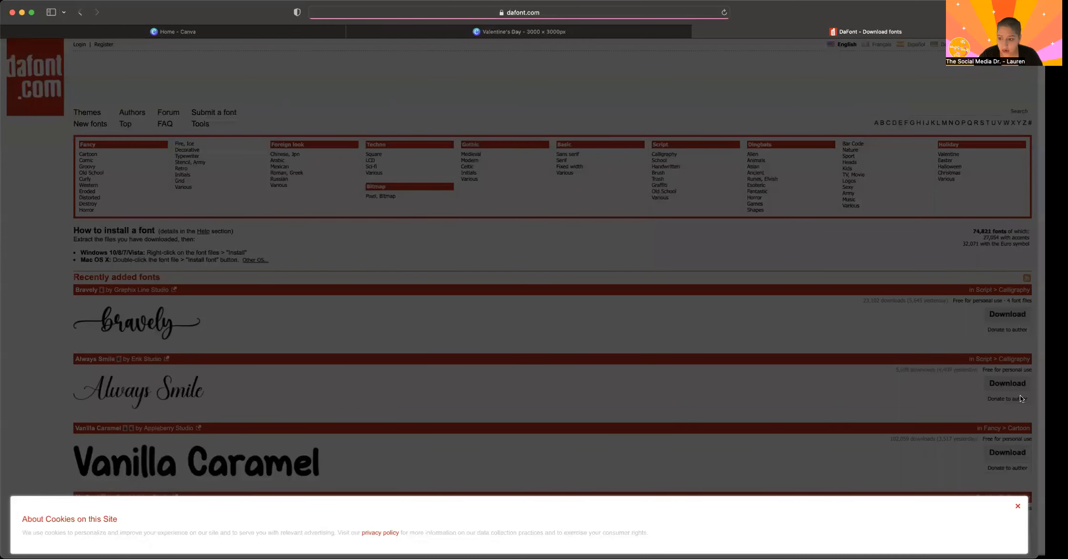
{"action": "left_click", "coordinate": [1017, 506]}
- Search dafont for "brittany" and look through the matching fonts
{"action": "left_click", "coordinate": [962, 111]}
{"action": "type", "text": "brittany"}
{"action": "key", "text": "Return"}
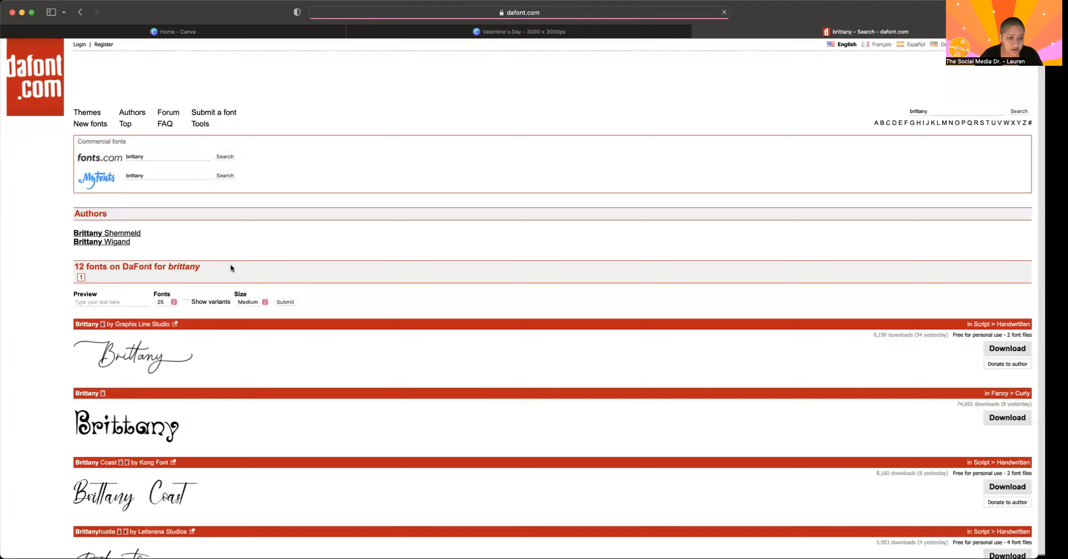
{"action": "scroll", "coordinate": [140, 353], "scroll_direction": "down", "scroll_amount": 10}
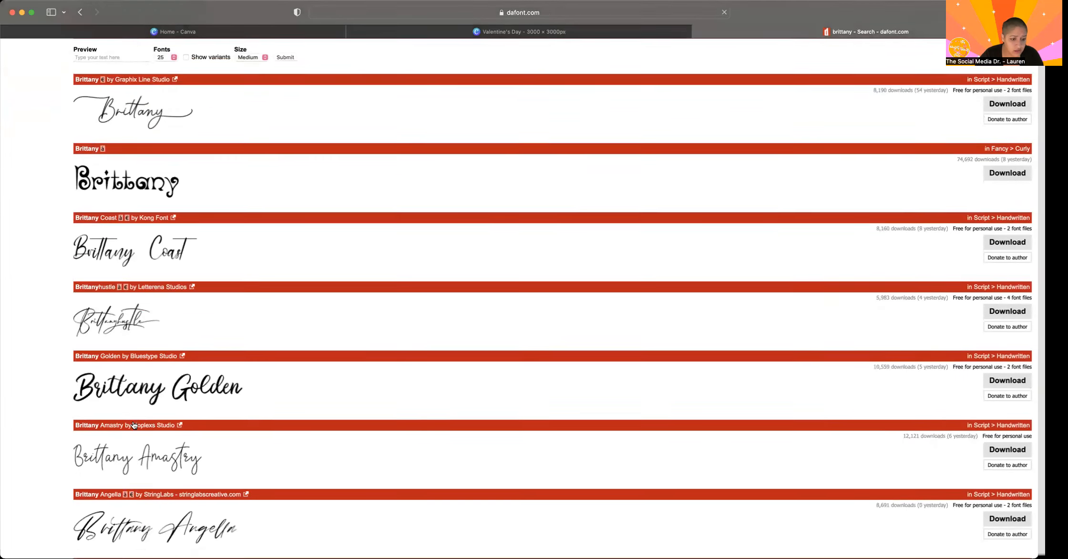
{"action": "scroll", "coordinate": [133, 423], "scroll_direction": "down", "scroll_amount": 6}
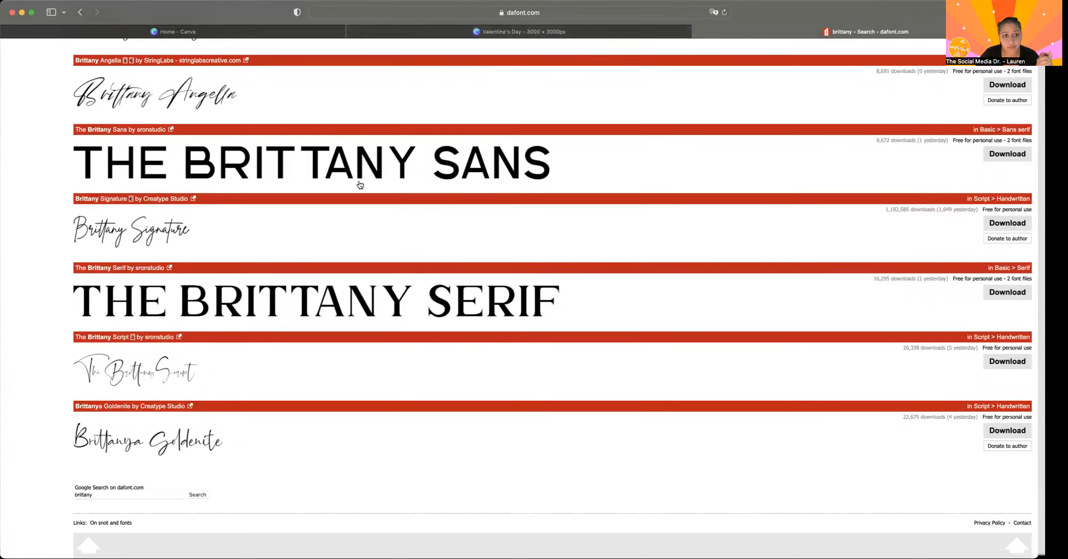
{"action": "scroll", "coordinate": [360, 185], "scroll_direction": "up", "scroll_amount": 20}
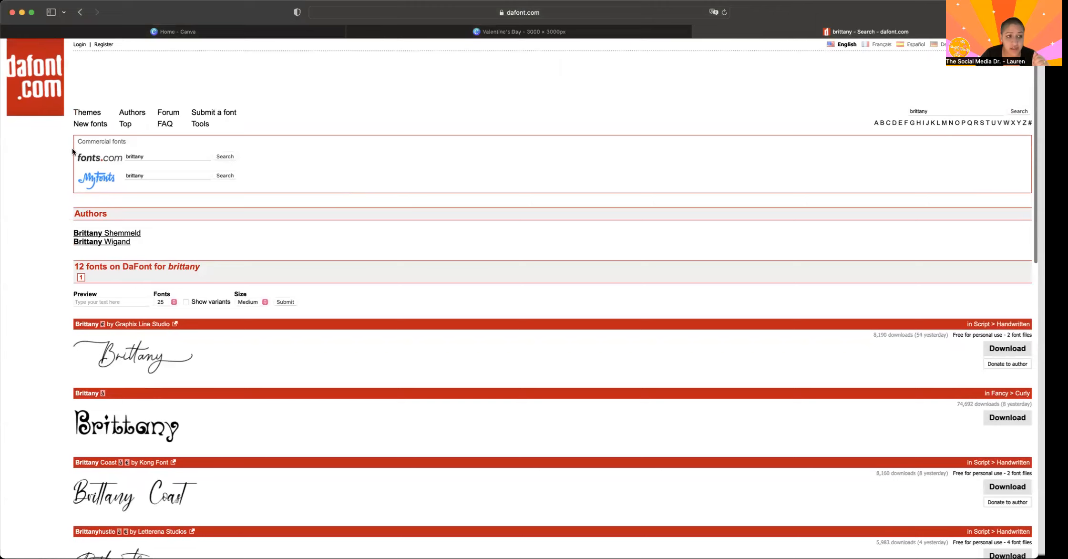
- Browse dafont's Holiday > Valentine fonts, then close the site and return to the Canva design
{"action": "left_click", "coordinate": [38, 68]}
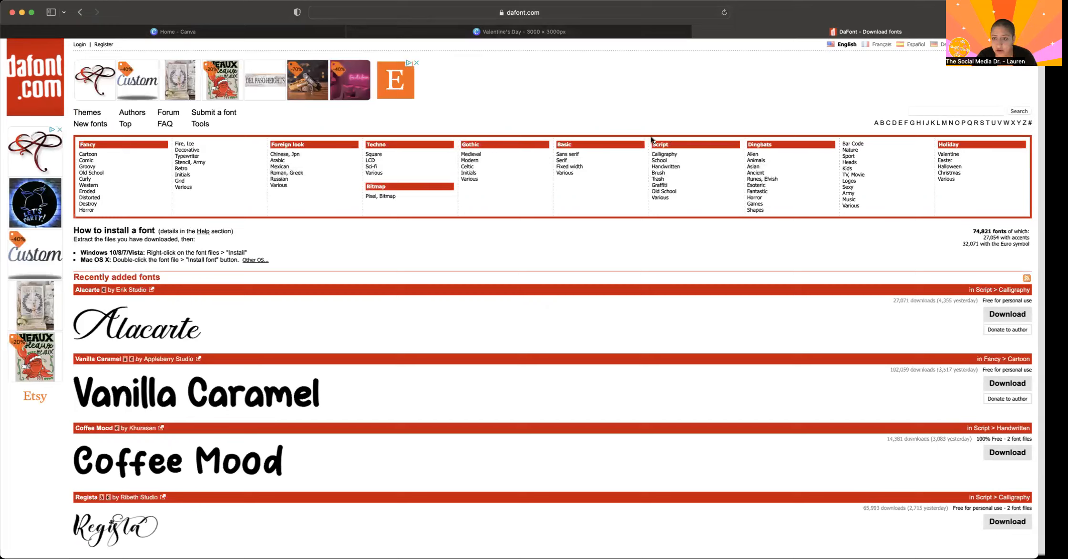
{"action": "left_click", "coordinate": [951, 153]}
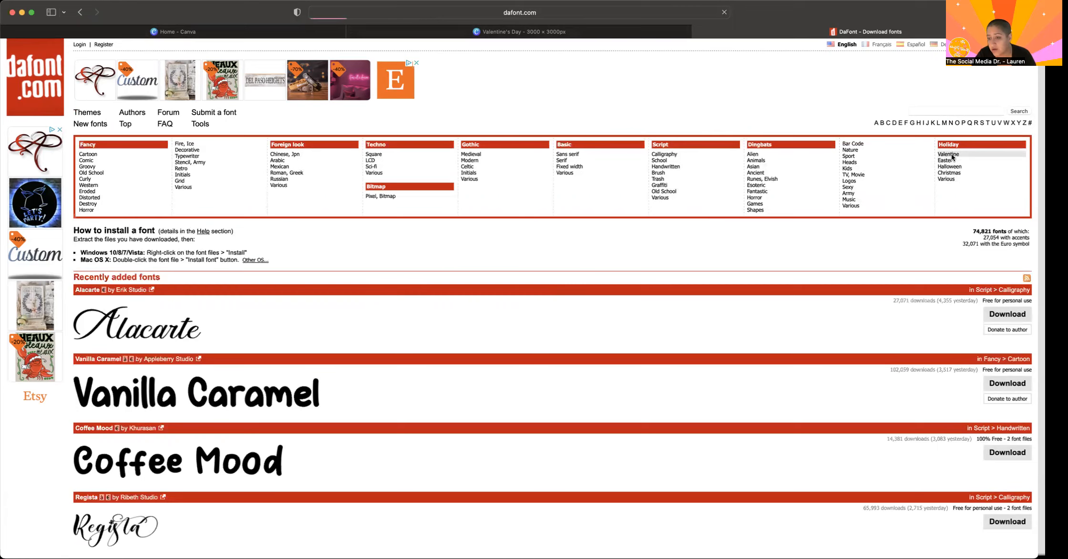
{"action": "scroll", "coordinate": [339, 378], "scroll_direction": "down", "scroll_amount": 4}
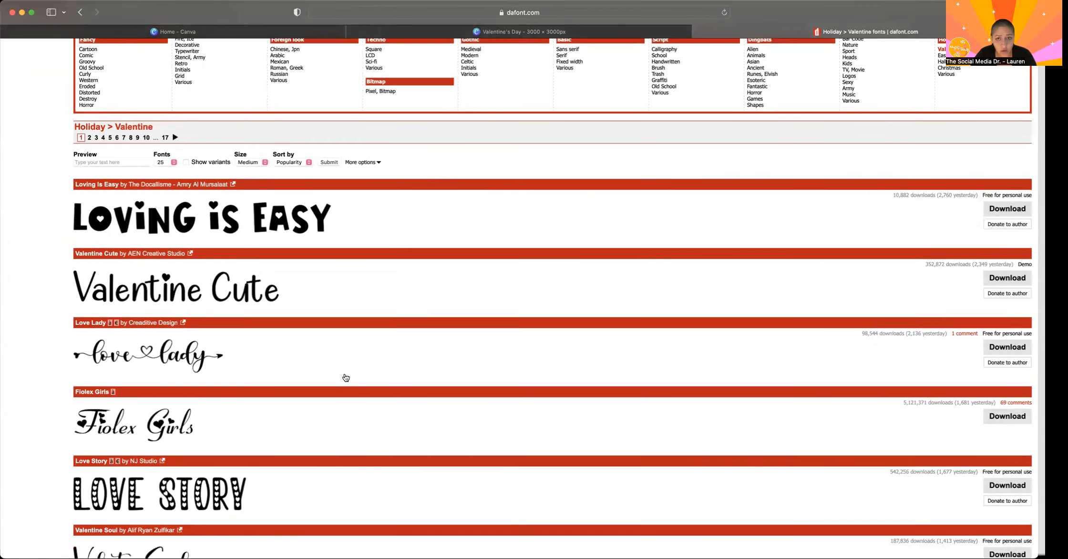
{"action": "scroll", "coordinate": [489, 107], "scroll_direction": "up", "scroll_amount": 3}
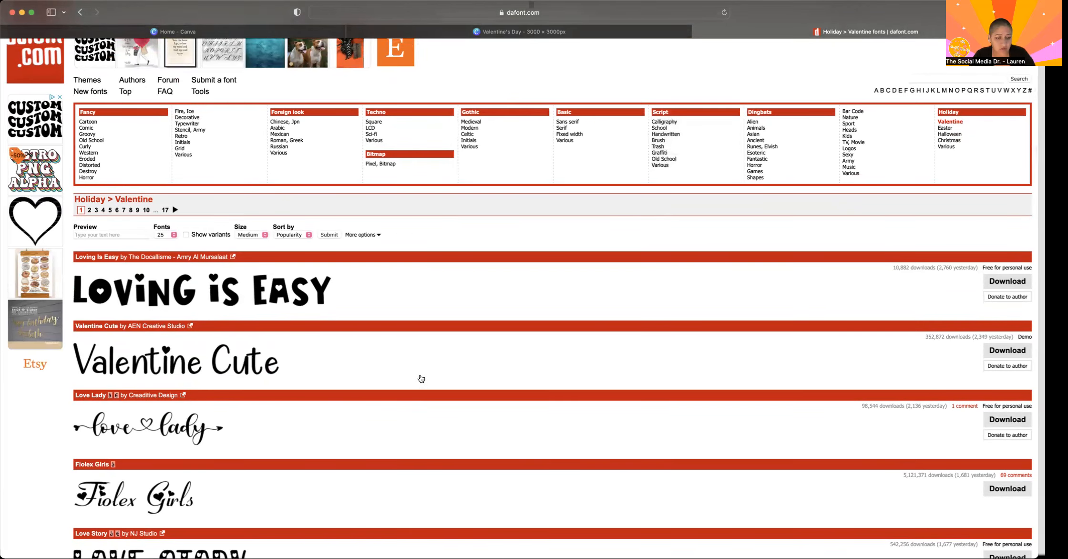
{"action": "scroll", "coordinate": [419, 377], "scroll_direction": "down", "scroll_amount": 15}
{"action": "scroll", "coordinate": [420, 378], "scroll_direction": "down", "scroll_amount": 20}
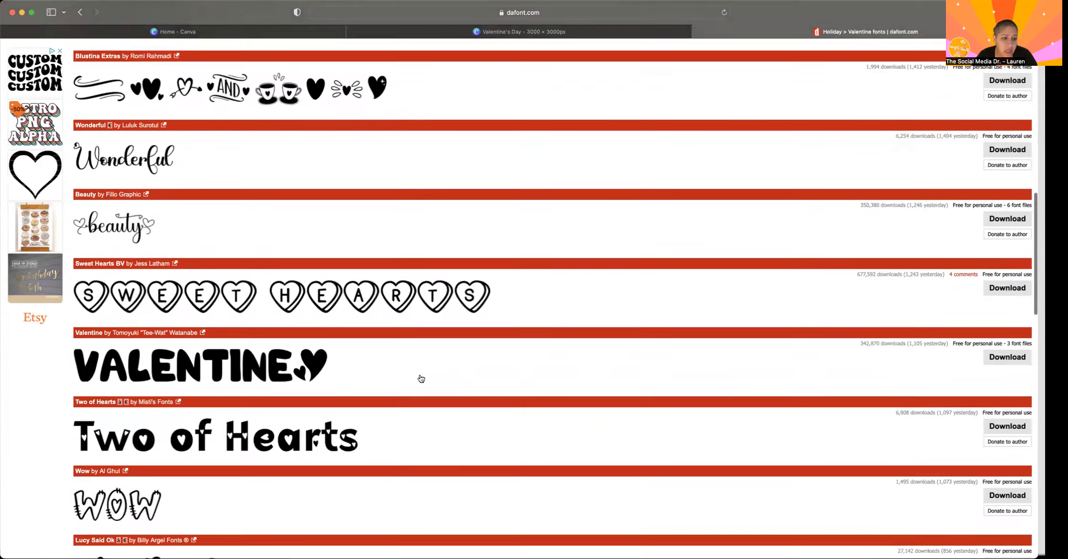
{"action": "scroll", "coordinate": [421, 378], "scroll_direction": "down", "scroll_amount": 12}
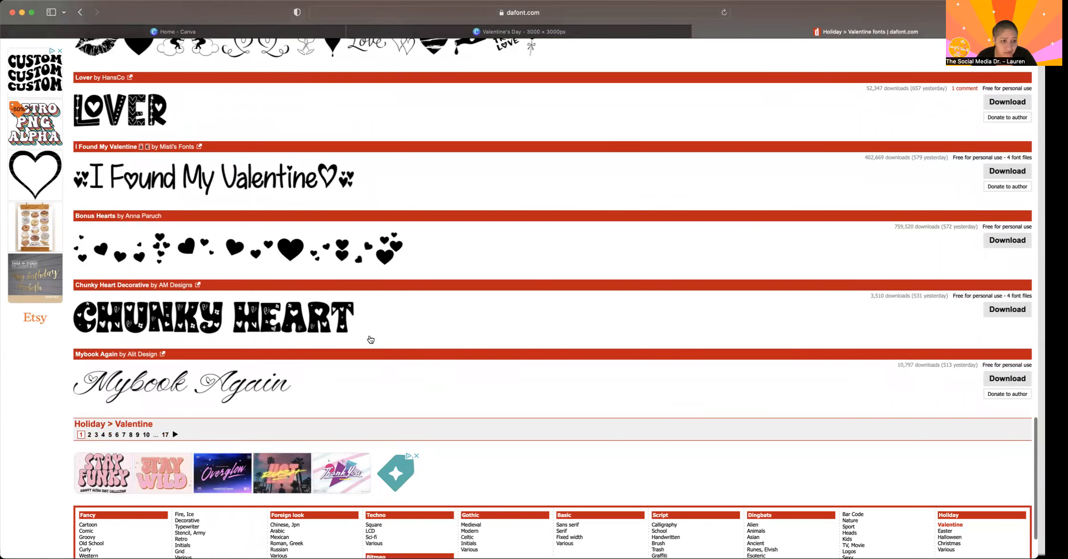
{"action": "scroll", "coordinate": [370, 339], "scroll_direction": "up", "scroll_amount": 20}
{"action": "scroll", "coordinate": [371, 339], "scroll_direction": "up", "scroll_amount": 20}
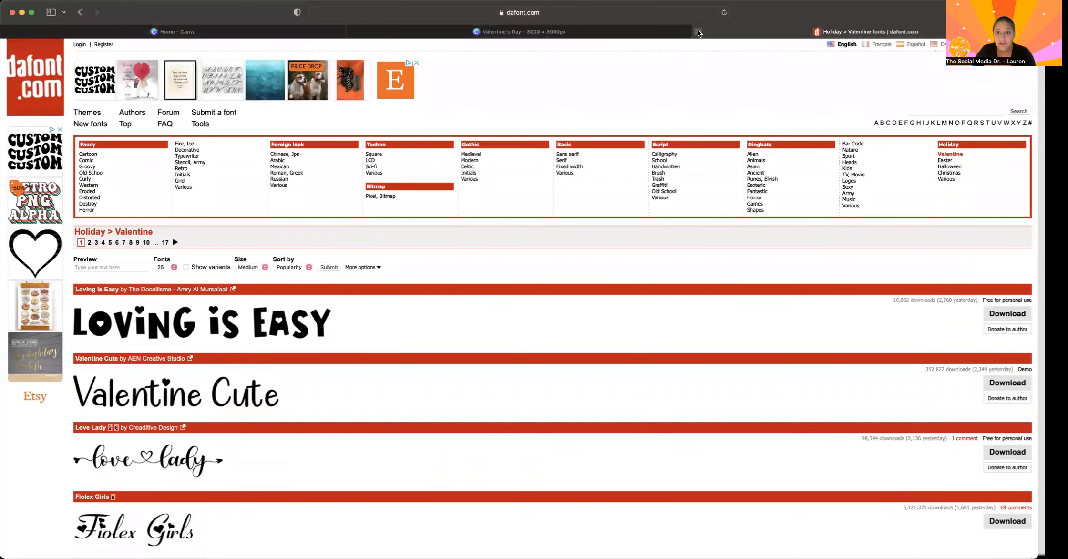
{"action": "left_click", "coordinate": [699, 33]}
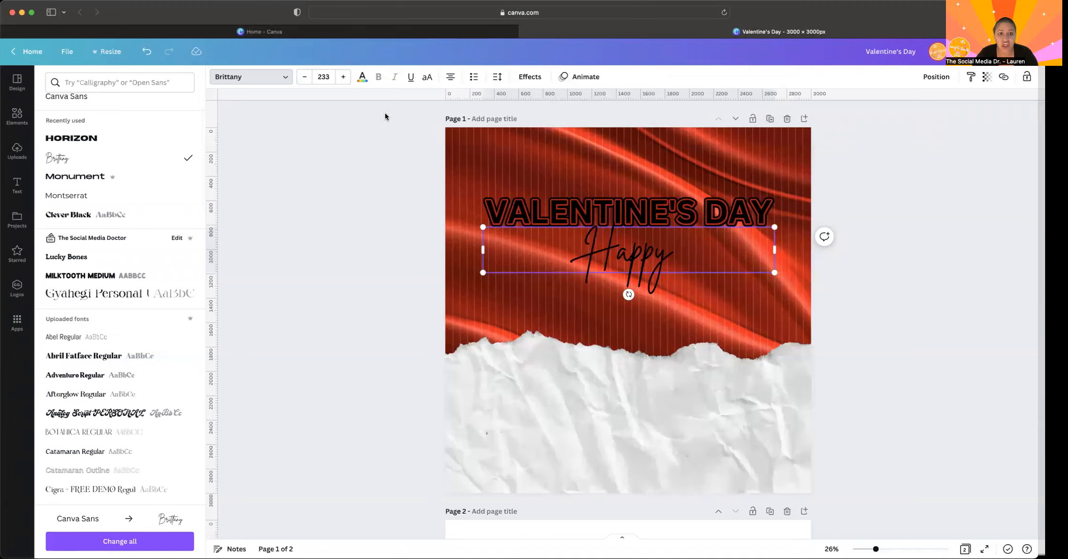
- Recolour the Happy text white and move it above the Valentine's Day title, slightly overlapping it
{"action": "left_click", "coordinate": [359, 78]}
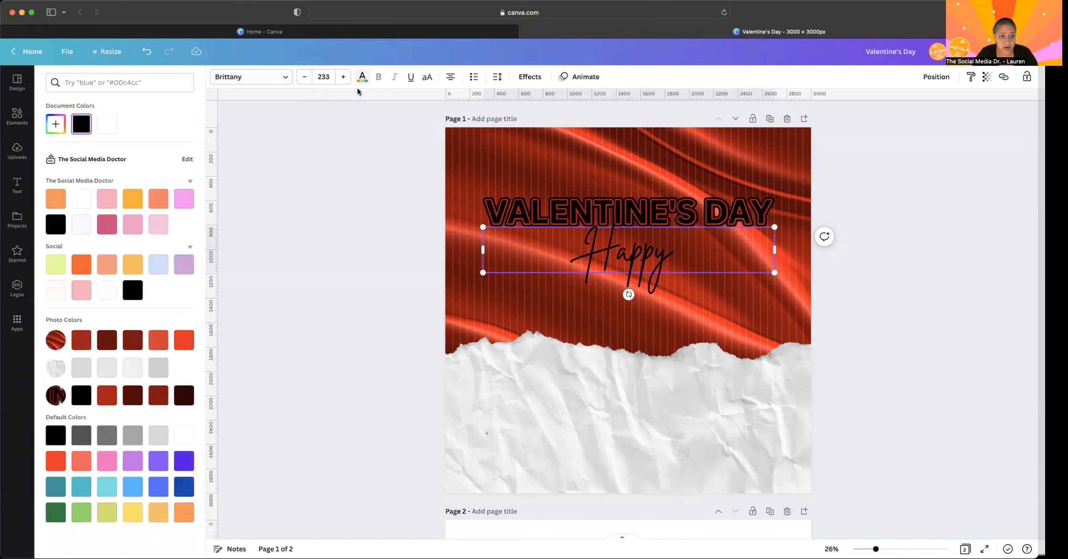
{"action": "left_click", "coordinate": [106, 127]}
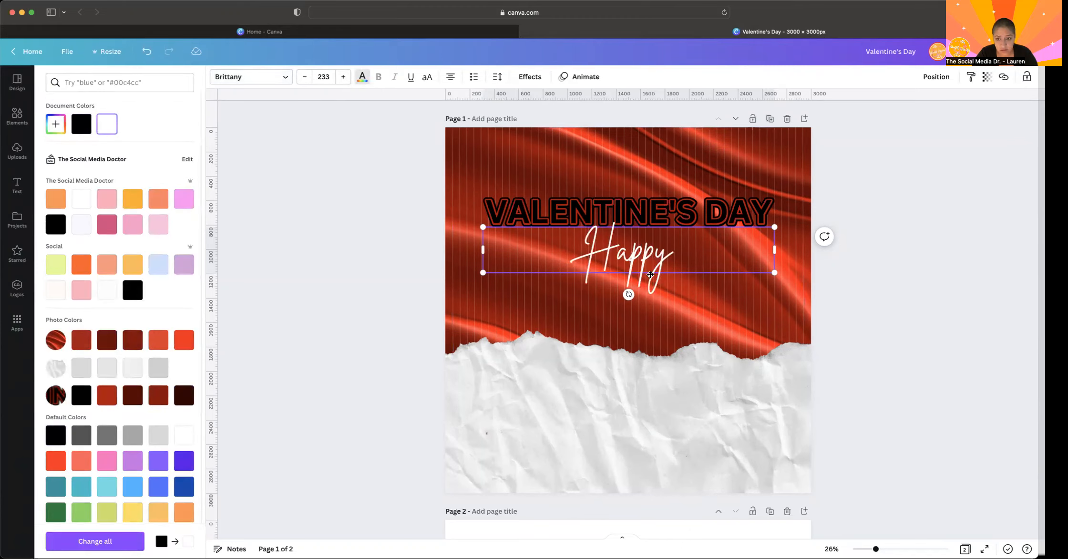
{"action": "left_click", "coordinate": [684, 324]}
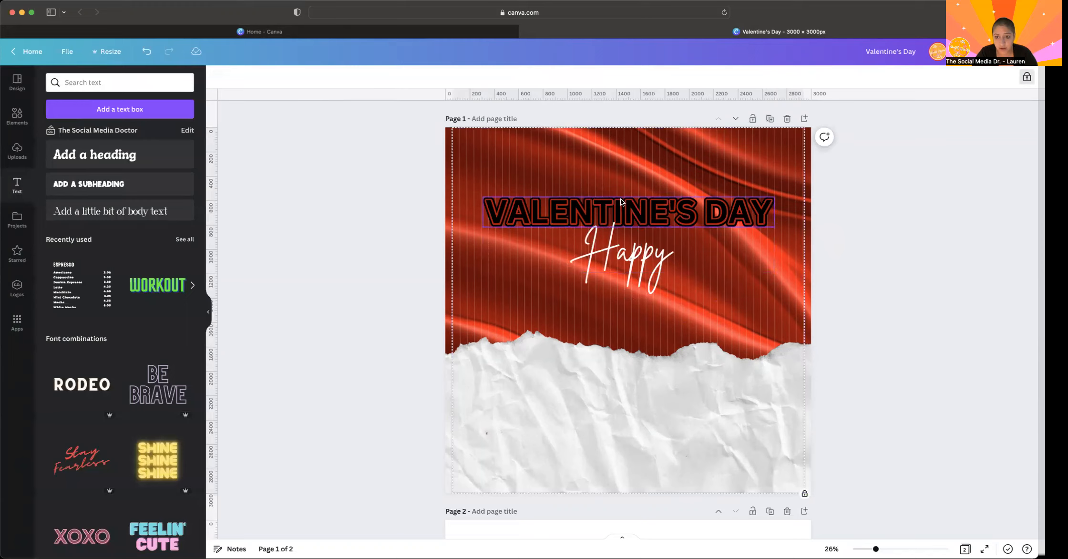
{"action": "left_click_drag", "start_coordinate": [622, 258], "coordinate": [617, 181]}
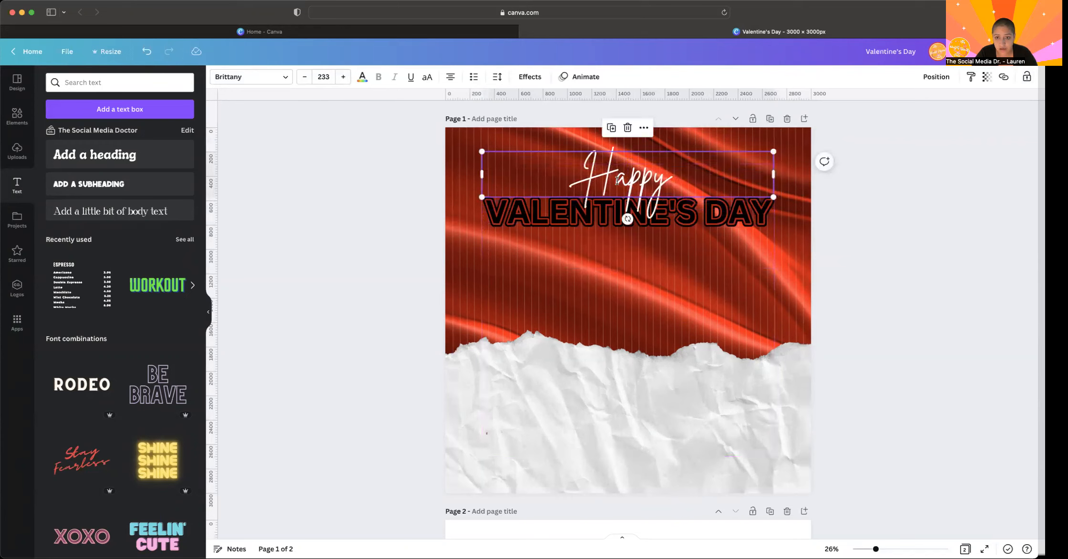
{"action": "left_click", "coordinate": [413, 271]}
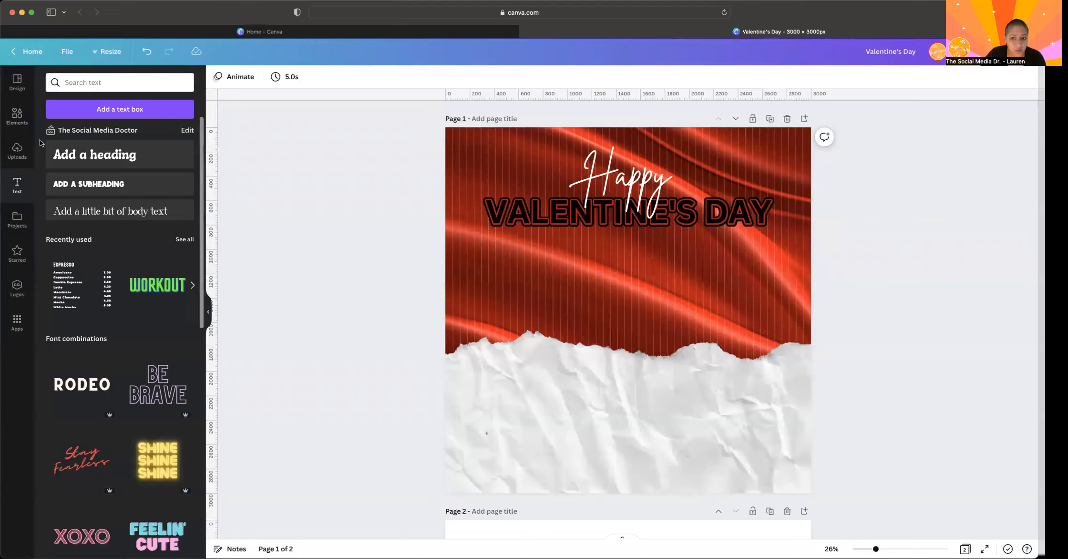
- Look up red rose petals in the elements library, then return to the general elements overview
{"action": "left_click", "coordinate": [17, 125]}
{"action": "left_click", "coordinate": [17, 116]}
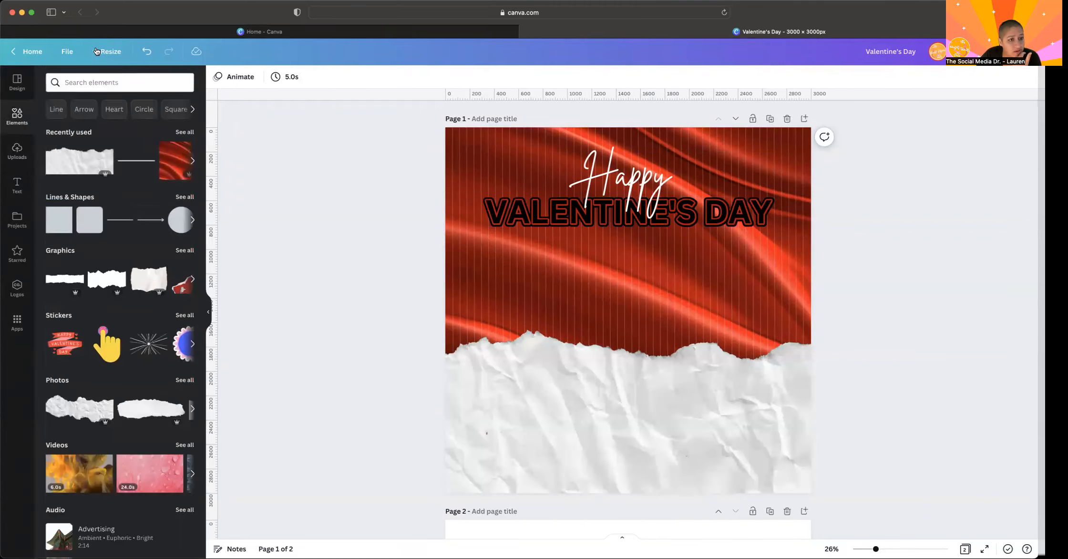
{"action": "left_click", "coordinate": [119, 83]}
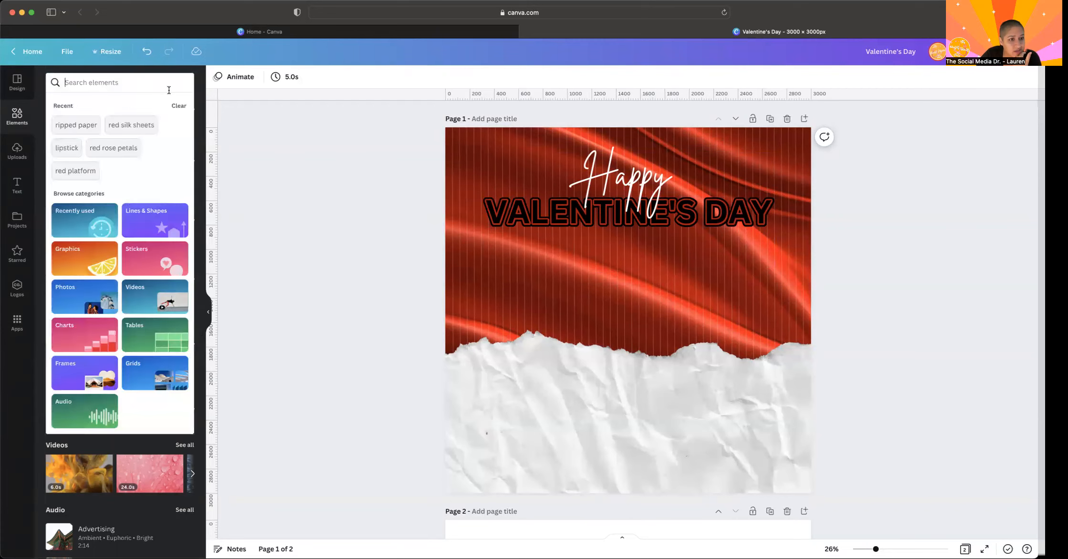
{"action": "left_click", "coordinate": [109, 162]}
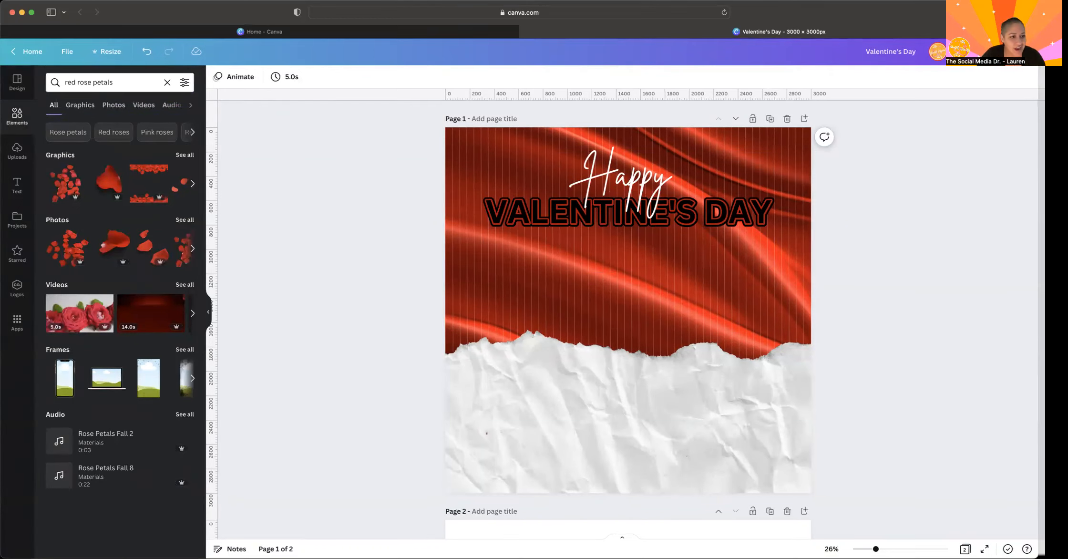
{"action": "left_click", "coordinate": [13, 121]}
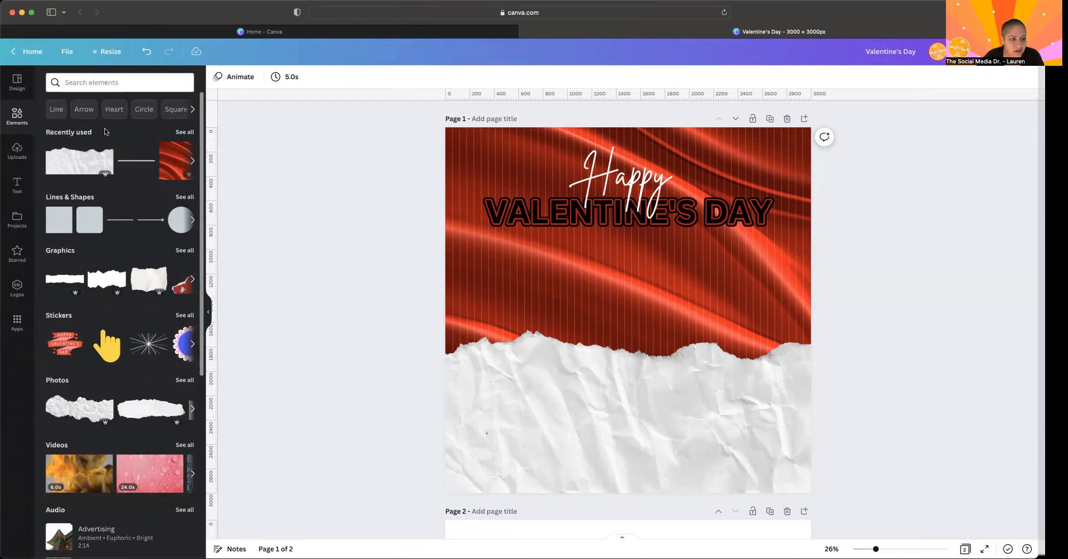
- Add a square shape, flatten it into a thin bar about 1400 px wide, and centre it just below the Valentine's Day title
{"action": "left_click", "coordinate": [65, 222]}
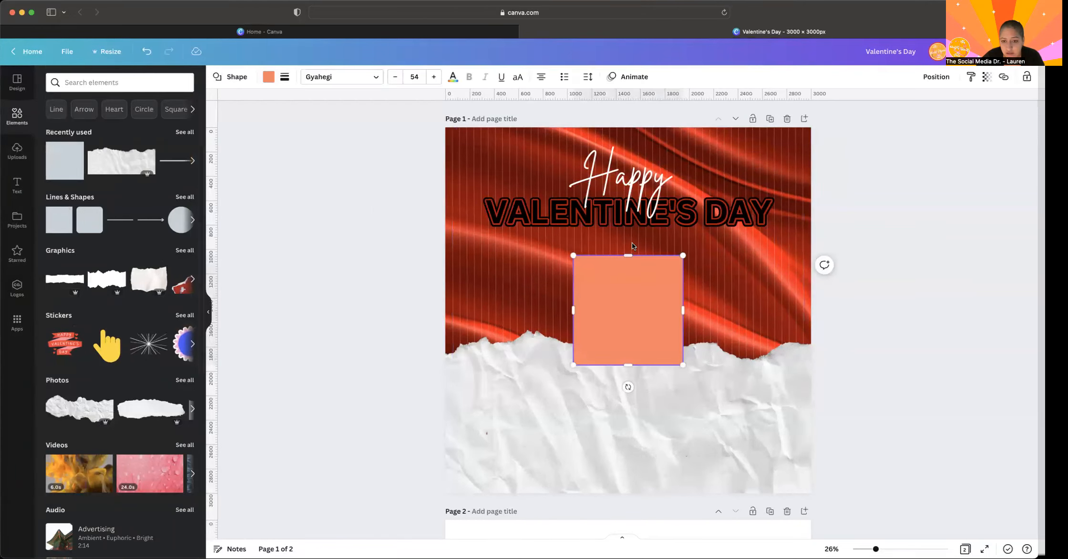
{"action": "left_click_drag", "start_coordinate": [628, 255], "coordinate": [622, 354]}
{"action": "left_click_drag", "start_coordinate": [636, 387], "coordinate": [636, 270]}
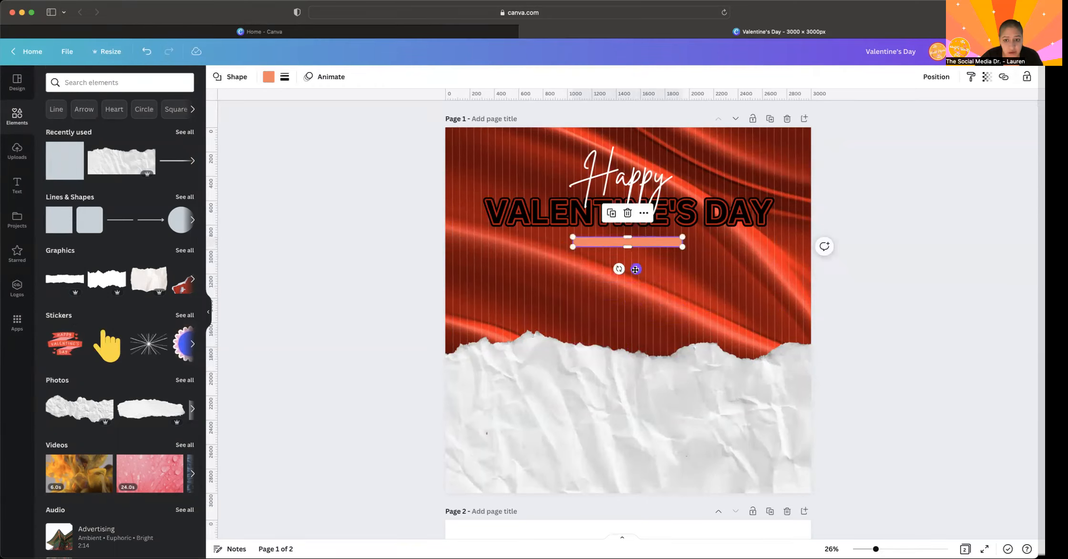
{"action": "left_click_drag", "start_coordinate": [572, 247], "coordinate": [511, 248]}
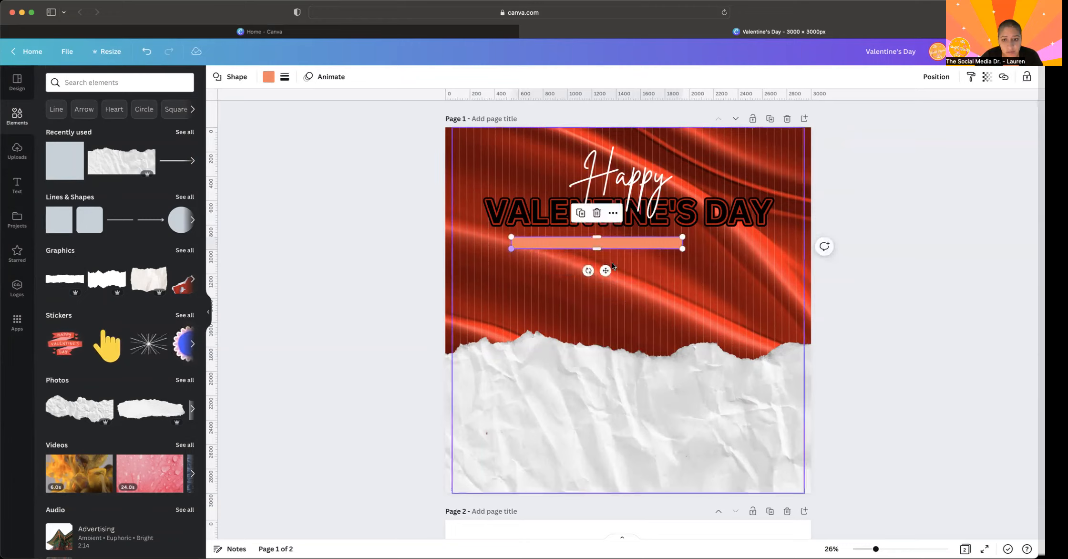
{"action": "left_click_drag", "start_coordinate": [610, 266], "coordinate": [639, 266]}
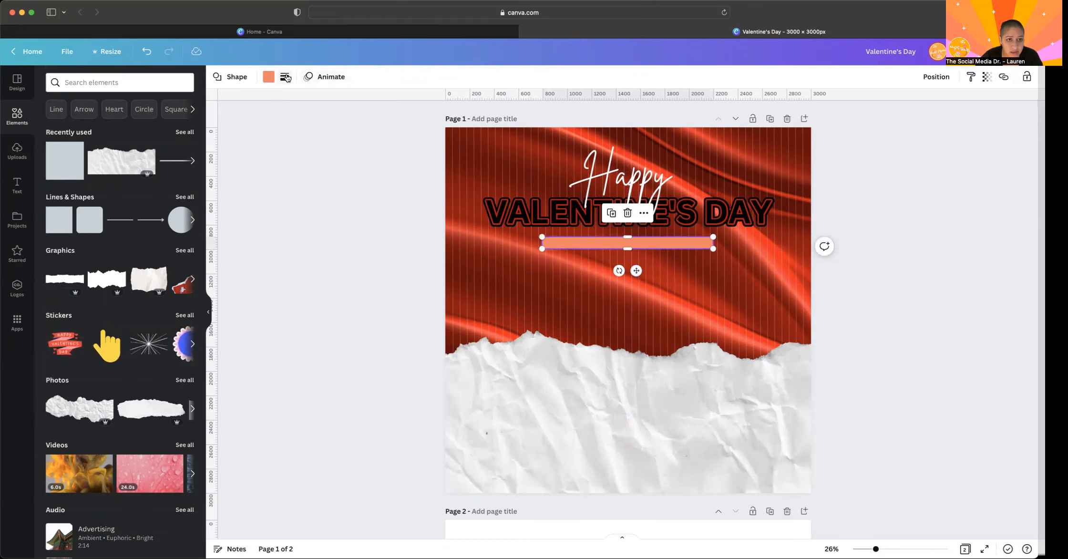
- Fill the bar with the first red from the silk's photo colours and give it a solid border of weight 4 and corner rounding 85
{"action": "left_click", "coordinate": [271, 78]}
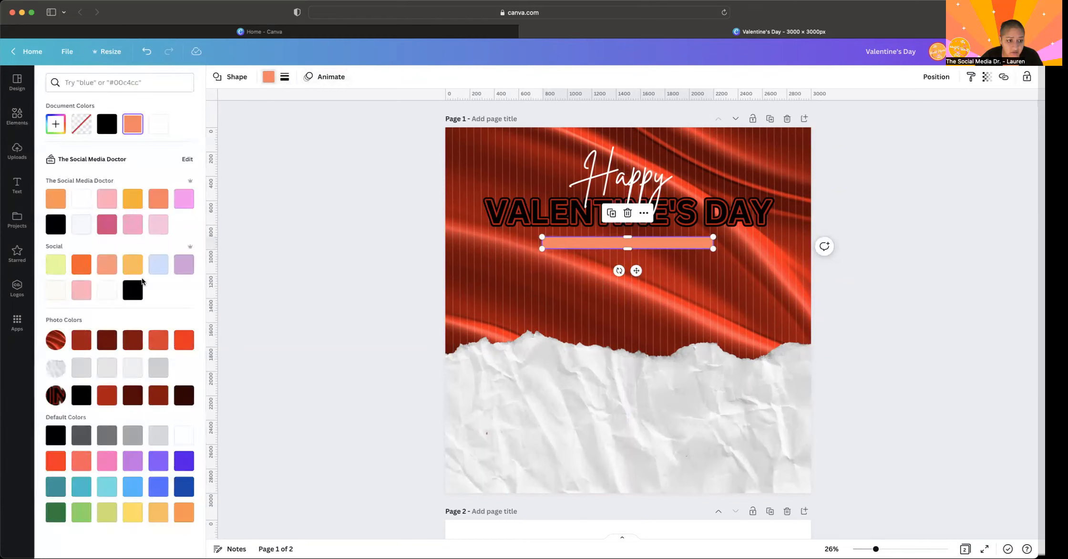
{"action": "left_click", "coordinate": [79, 344]}
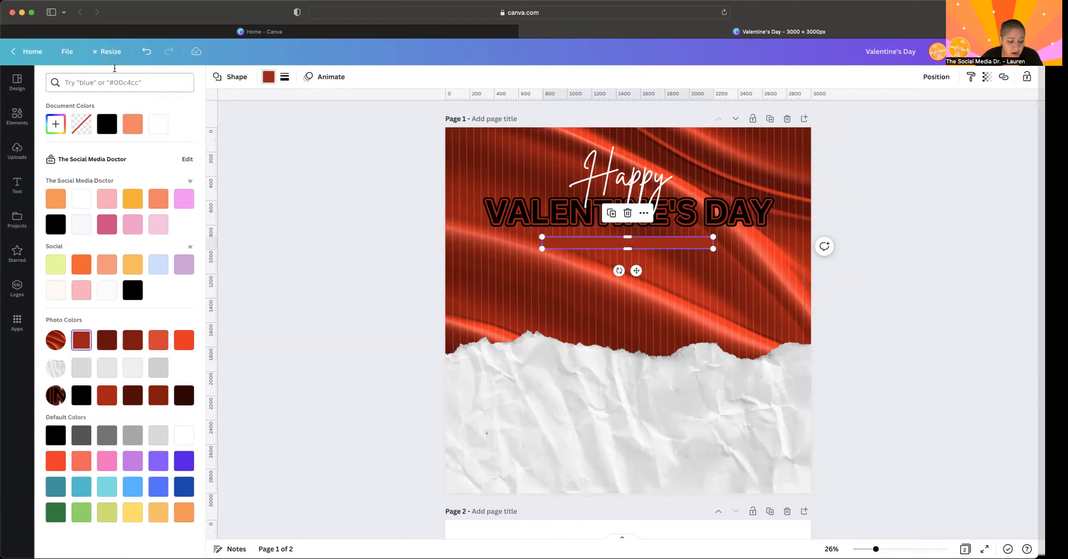
{"action": "left_click", "coordinate": [284, 79]}
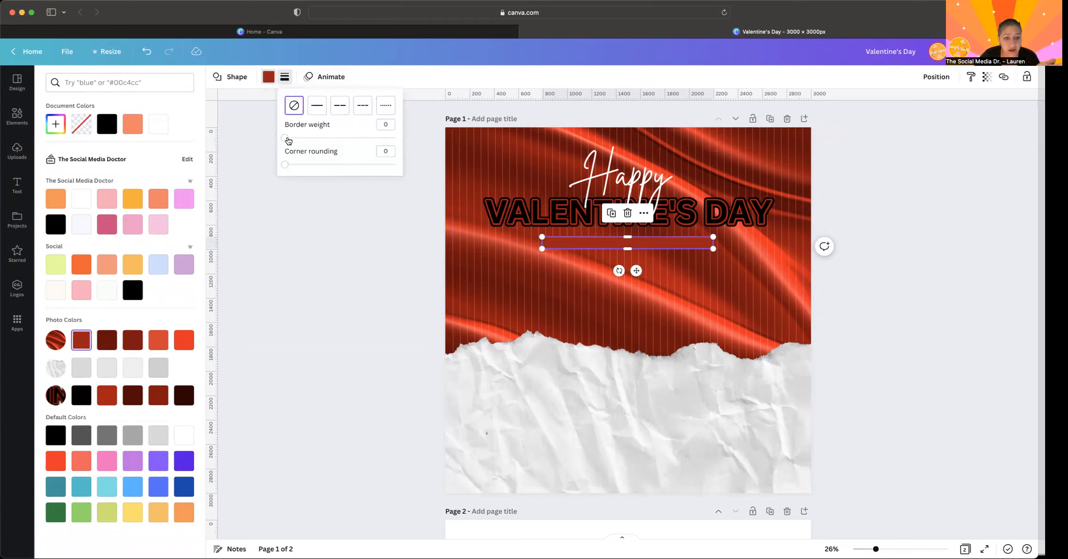
{"action": "left_click", "coordinate": [289, 138]}
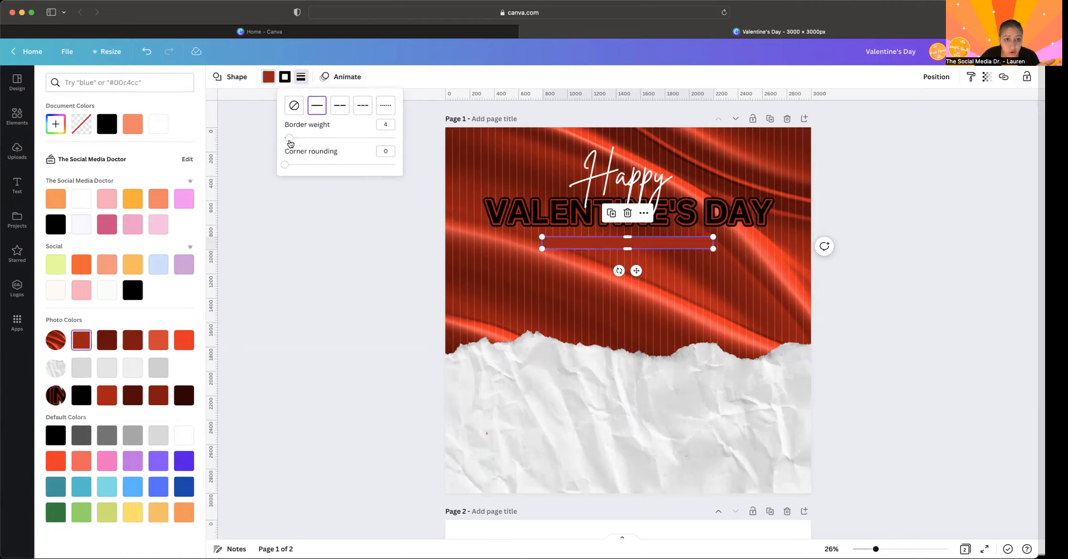
{"action": "left_click_drag", "start_coordinate": [286, 166], "coordinate": [344, 171]}
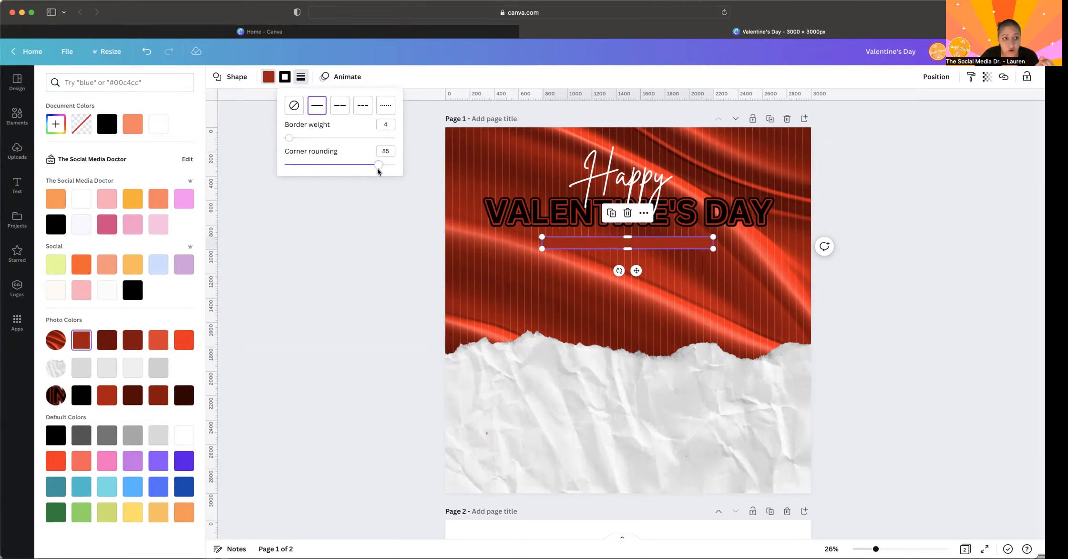
- Raise the red bar's corner rounding to 100
{"action": "left_click_drag", "start_coordinate": [377, 168], "coordinate": [403, 168]}
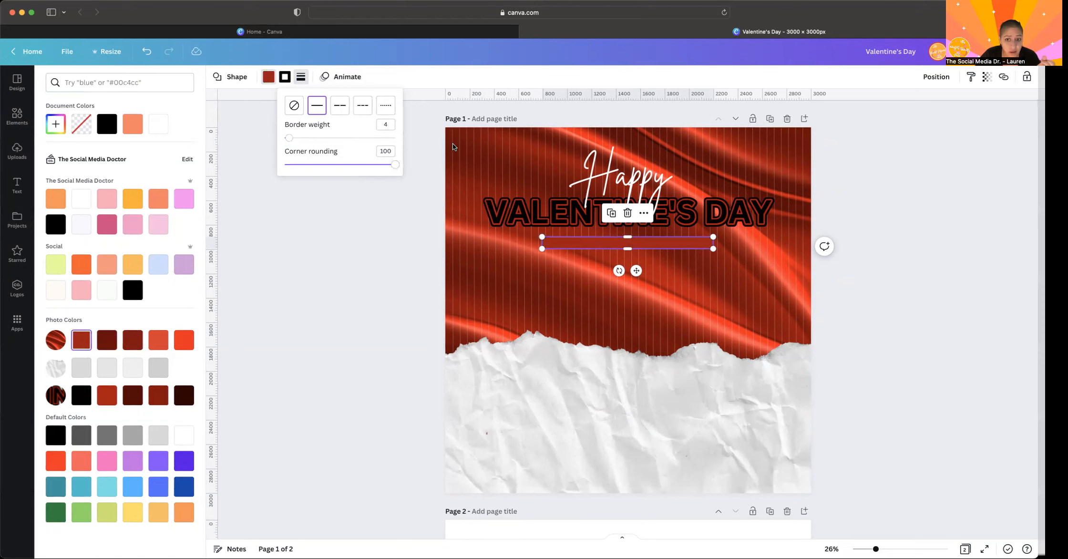
{"action": "left_click", "coordinate": [447, 223]}
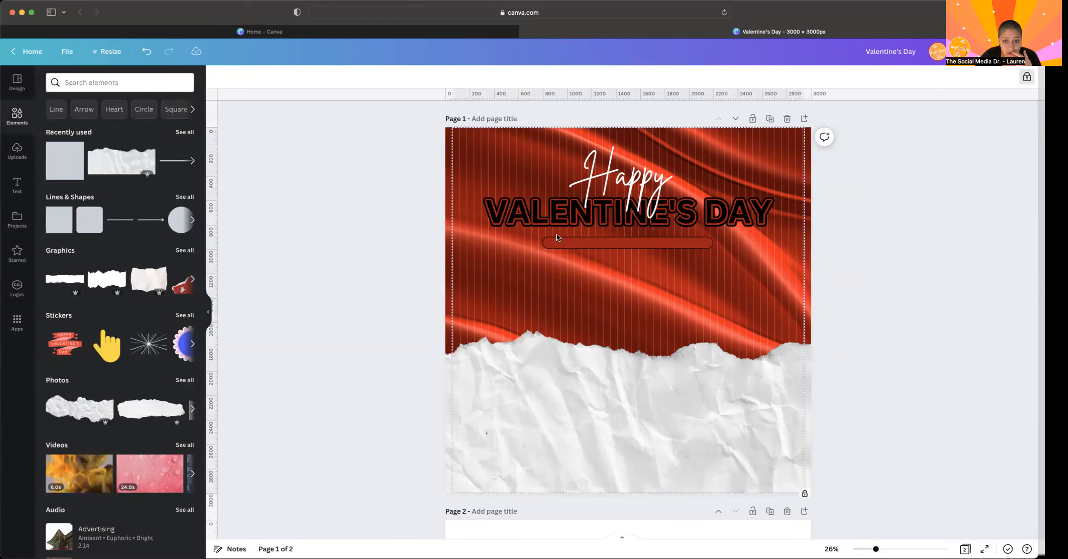
{"action": "scroll", "coordinate": [556, 233], "scroll_direction": "up", "scroll_amount": 5}
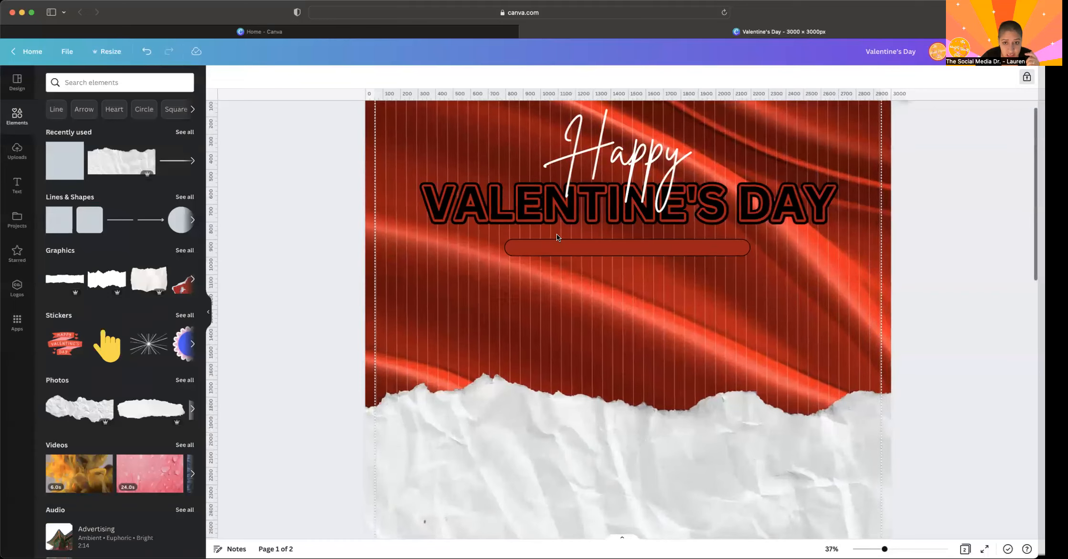
{"action": "scroll", "coordinate": [556, 233], "scroll_direction": "up", "scroll_amount": 1}
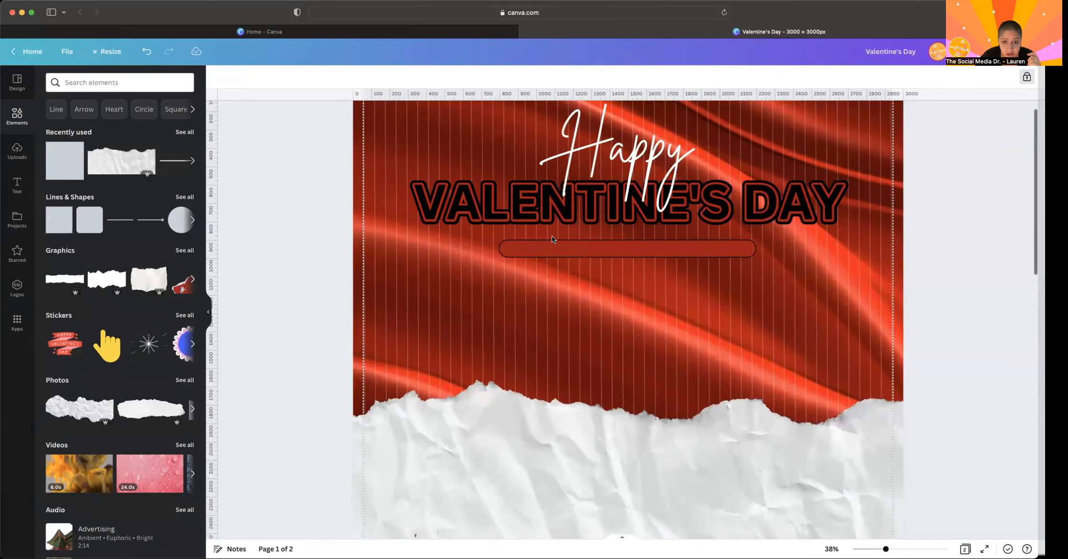
- Try the red bar with corner rounding 0 for comparison and restore its fully rounded ends
{"action": "left_click", "coordinate": [504, 245]}
{"action": "left_click", "coordinate": [300, 78]}
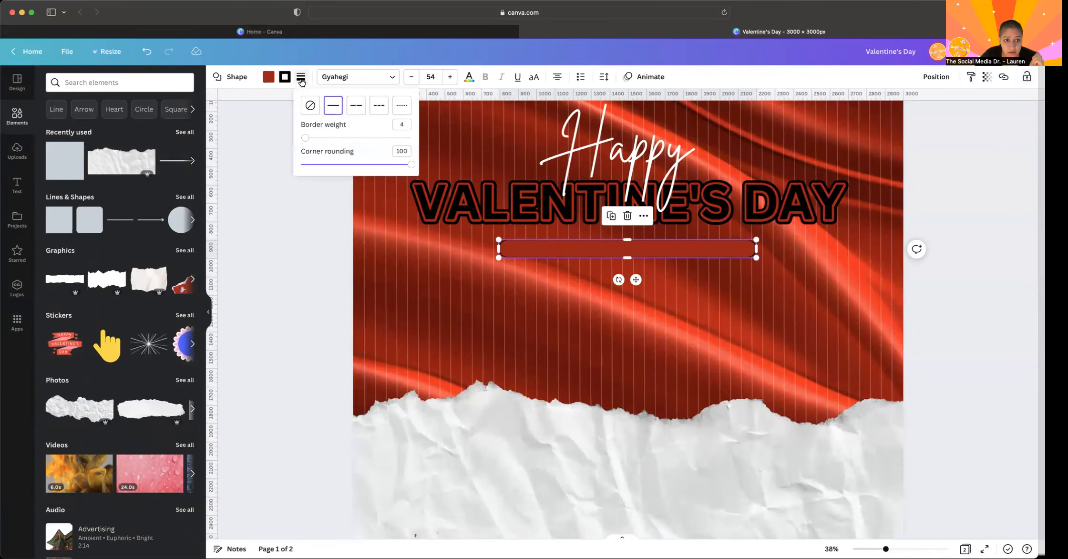
{"action": "left_click", "coordinate": [367, 165]}
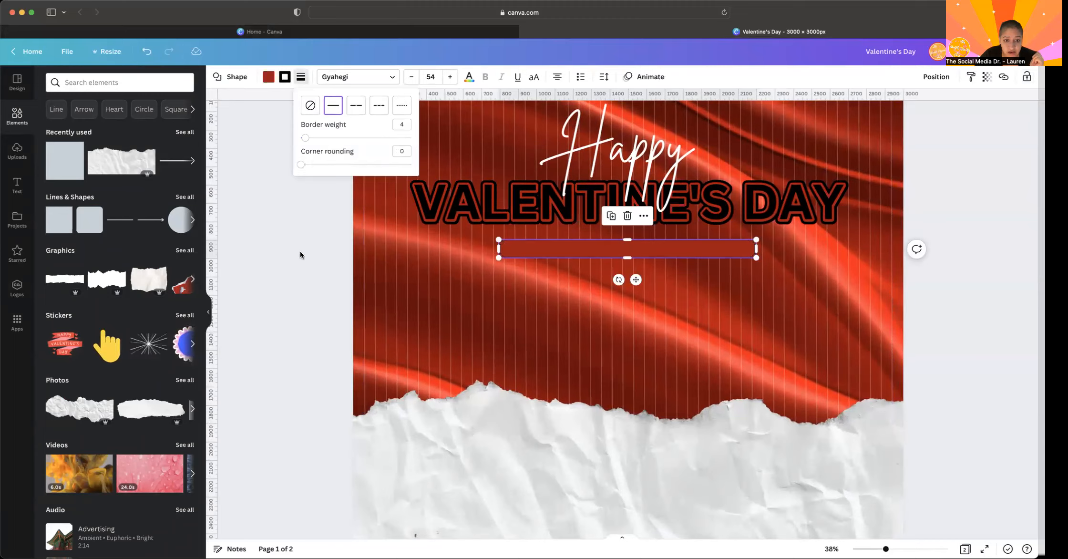
{"action": "left_click", "coordinate": [302, 268]}
{"action": "left_click", "coordinate": [615, 247]}
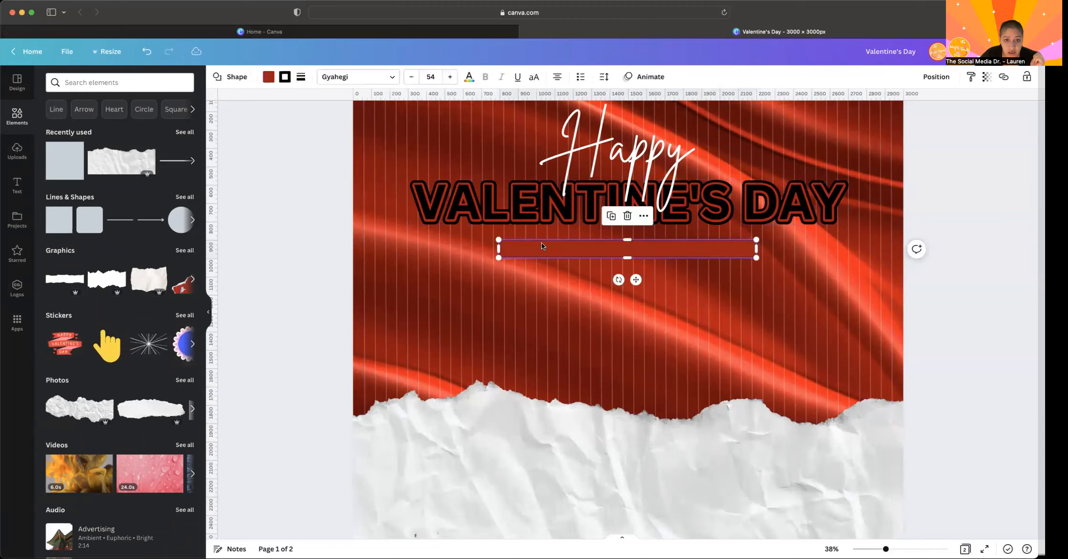
{"action": "left_click", "coordinate": [301, 77]}
{"action": "left_click", "coordinate": [353, 164]}
{"action": "left_click_drag", "start_coordinate": [352, 165], "coordinate": [414, 166]}
{"action": "left_click", "coordinate": [295, 299]}
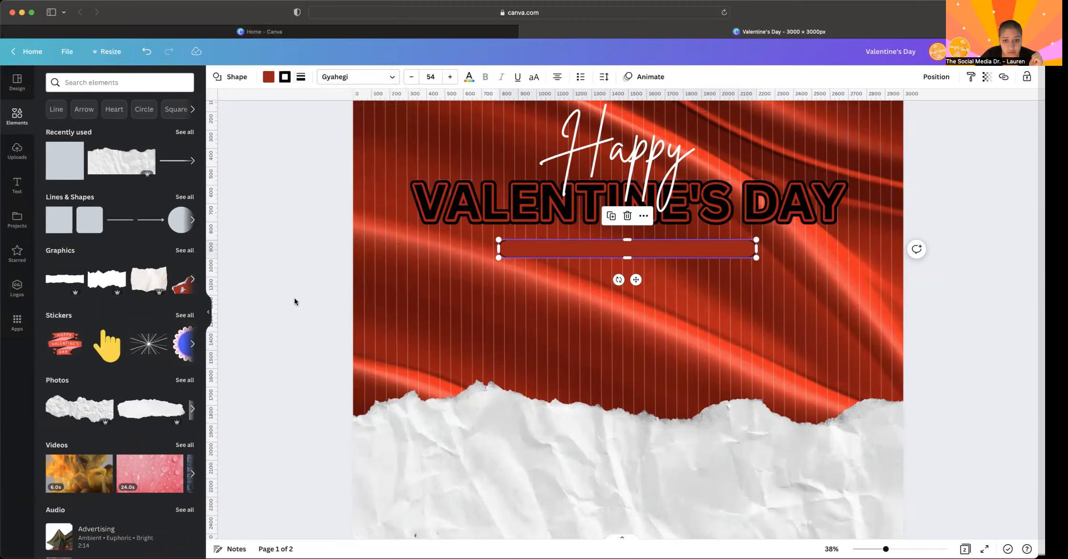
{"action": "left_click", "coordinate": [294, 301]}
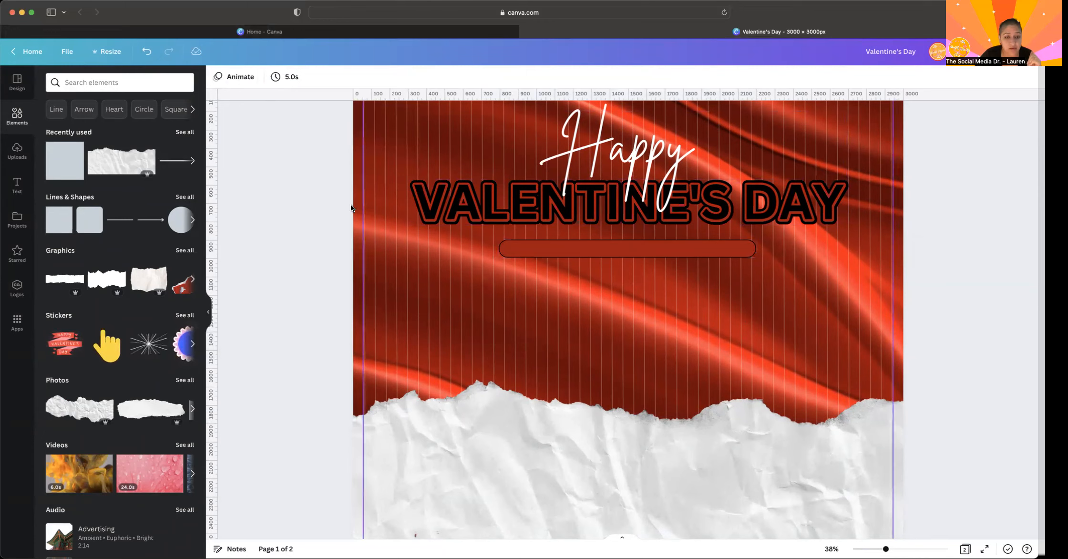
- Change the border colour of the rounded red bar to white
{"action": "left_click", "coordinate": [524, 249]}
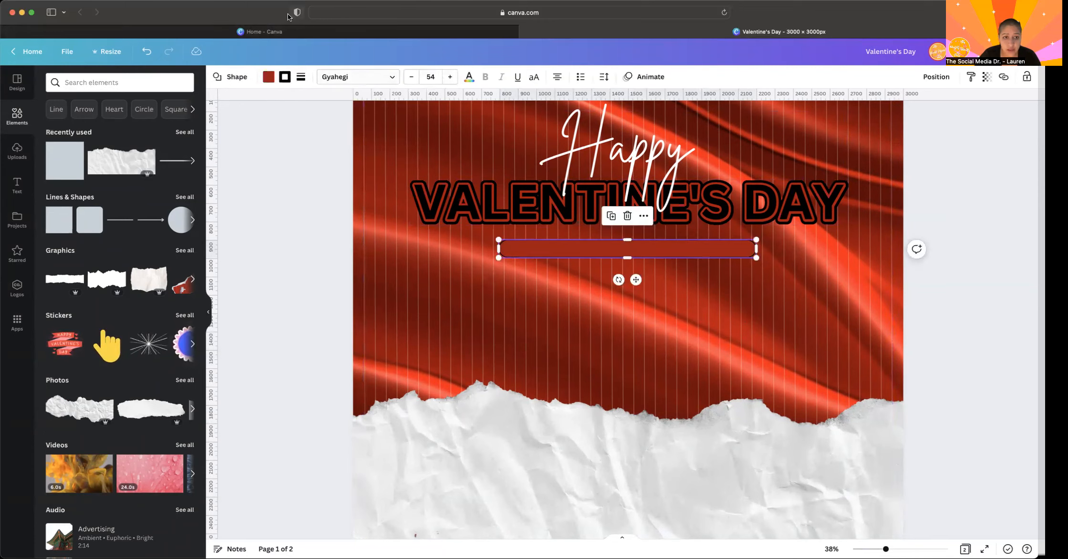
{"action": "left_click", "coordinate": [285, 76]}
{"action": "left_click", "coordinate": [128, 130]}
{"action": "left_click", "coordinate": [271, 189]}
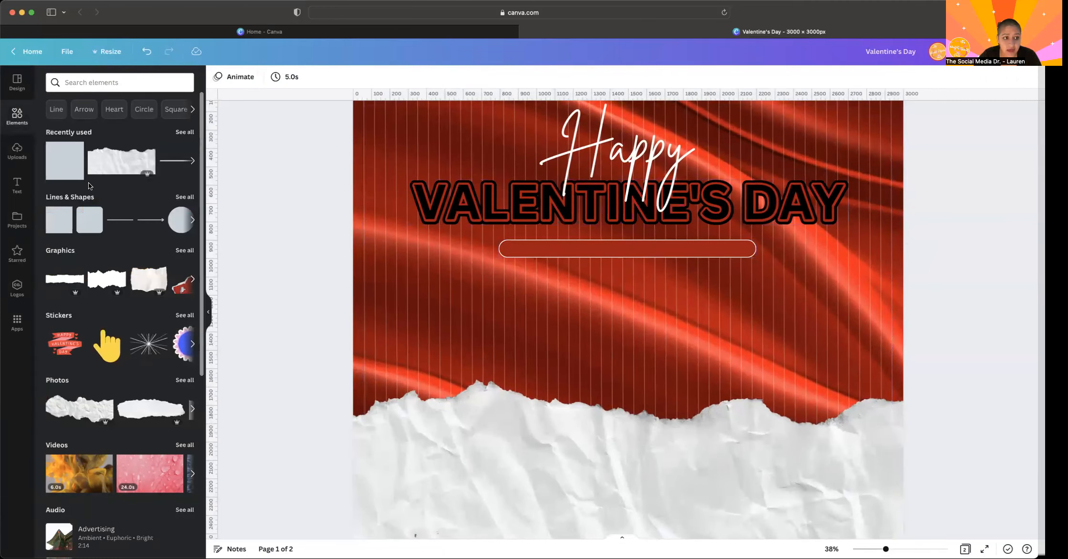
- Add a new text box to the design reading "Love Is In The Air"
{"action": "left_click", "coordinate": [17, 185]}
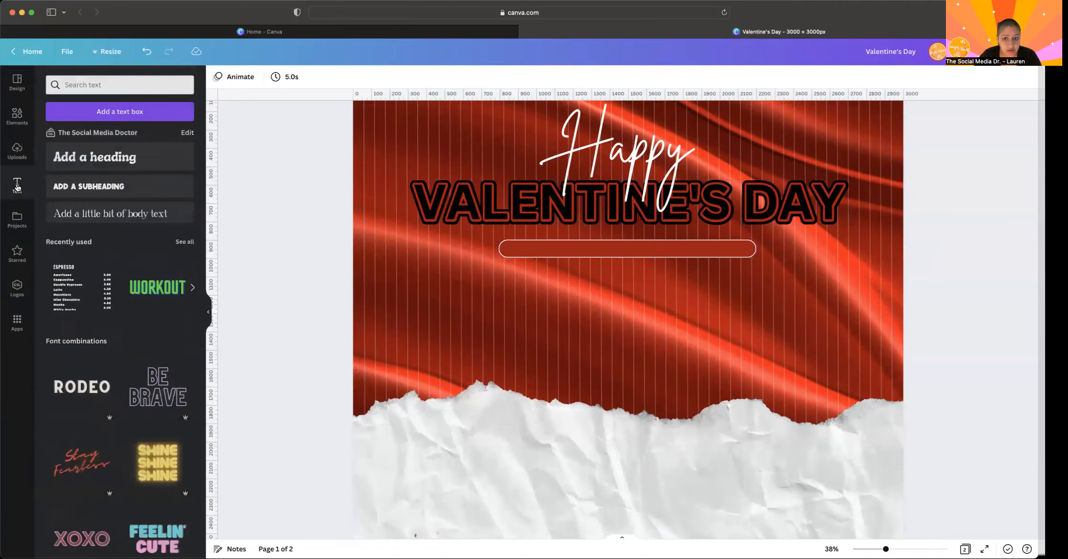
{"action": "left_click", "coordinate": [101, 109]}
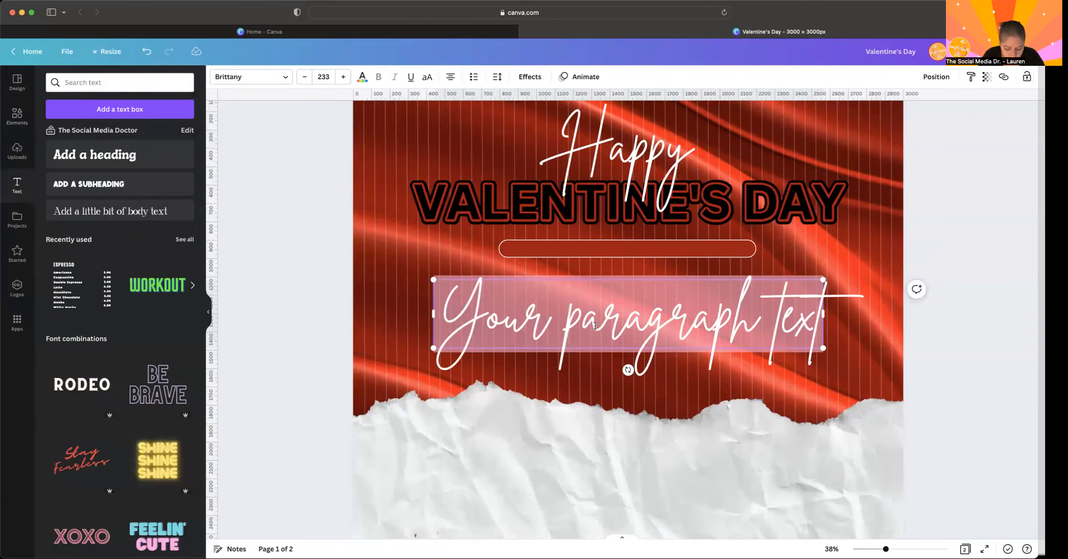
{"action": "type", "text": "Love Is"}
{"action": "key", "text": "BackSpace"}
{"action": "key", "text": "BackSpace"}
{"action": "key", "text": "BackSpace"}
{"action": "type", "text": "Is In The Air"}
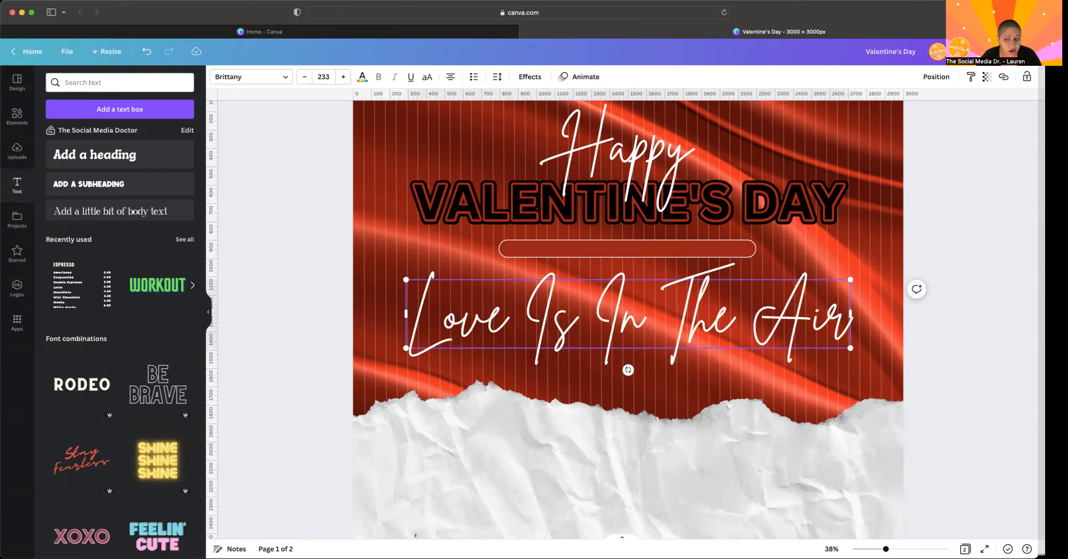
- Set the Love Is In The Air text in Canva Sans, without bold and in all uppercase
{"action": "left_click", "coordinate": [248, 77]}
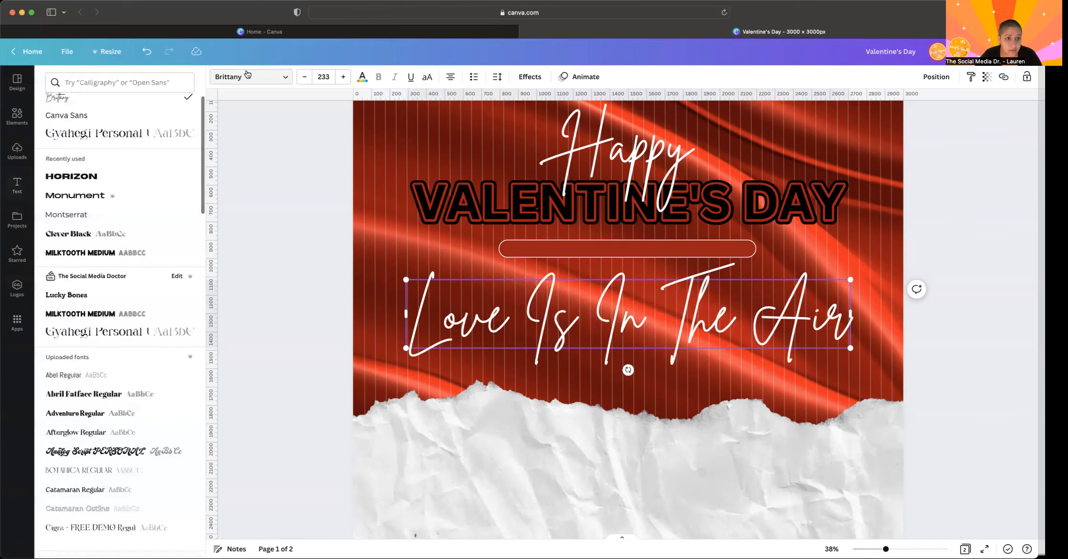
{"action": "scroll", "coordinate": [91, 206], "scroll_direction": "up", "scroll_amount": 1}
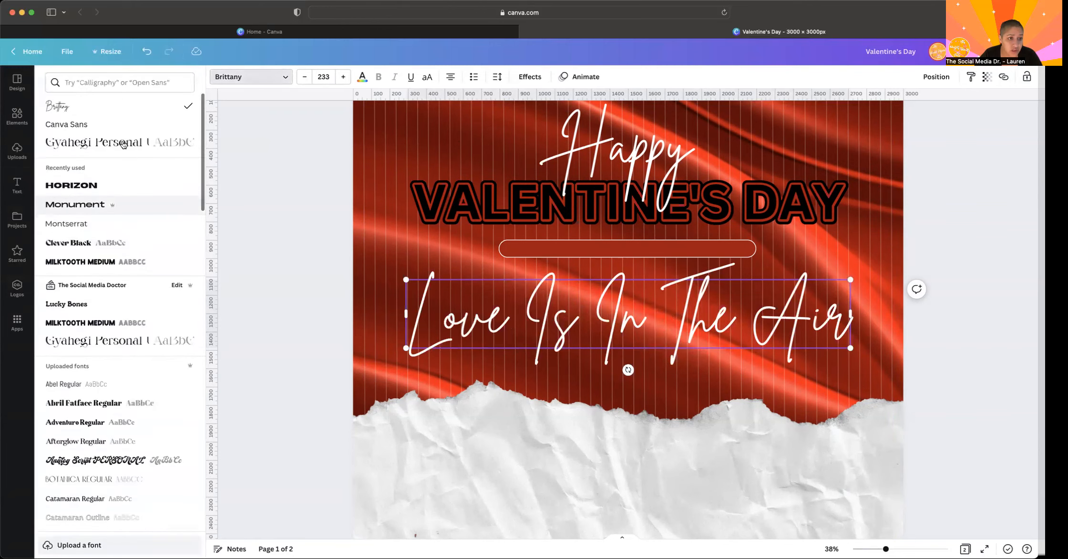
{"action": "left_click", "coordinate": [59, 124]}
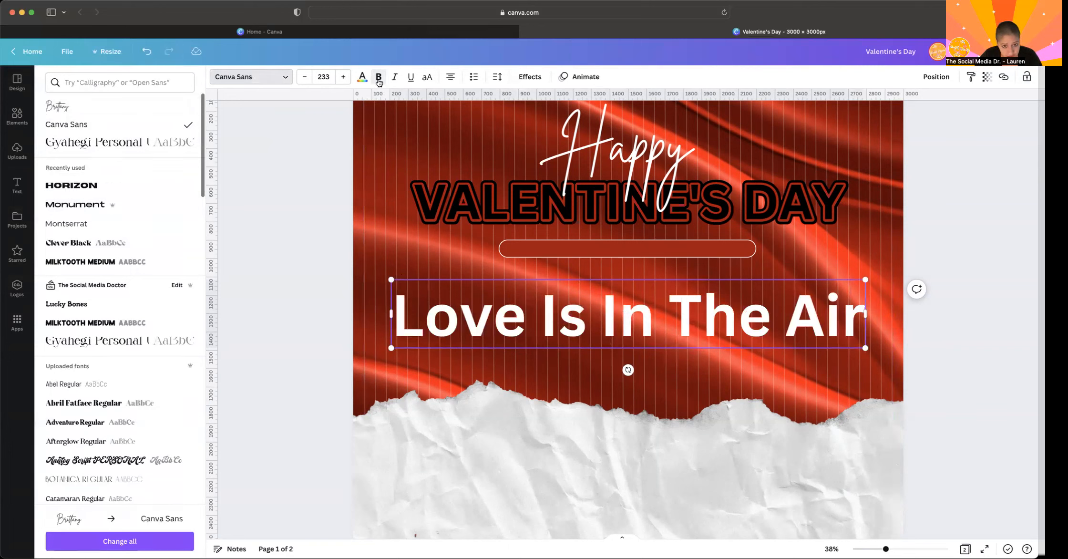
{"action": "double_click", "coordinate": [423, 334]}
{"action": "left_click", "coordinate": [378, 81]}
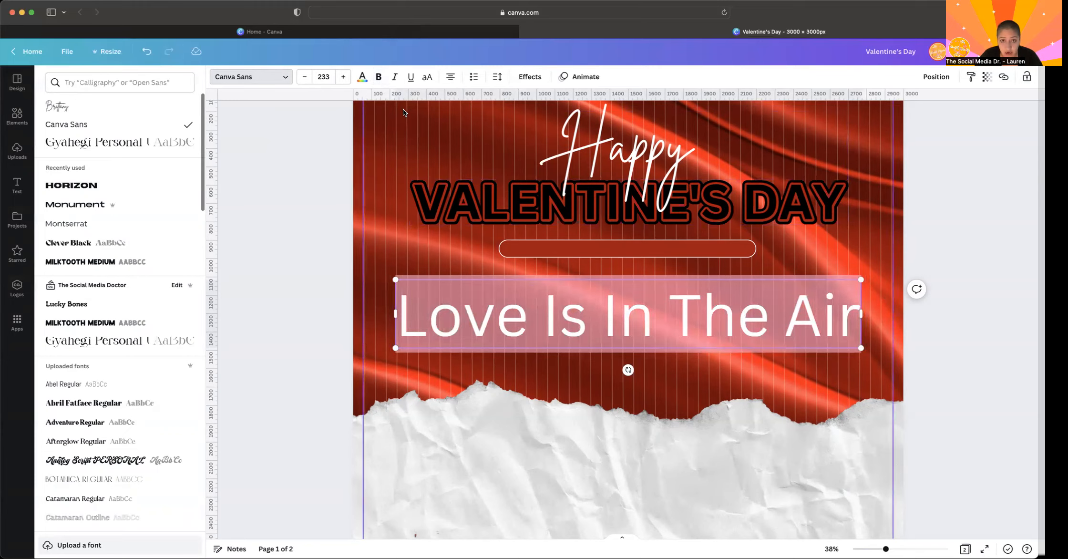
{"action": "left_click", "coordinate": [429, 82]}
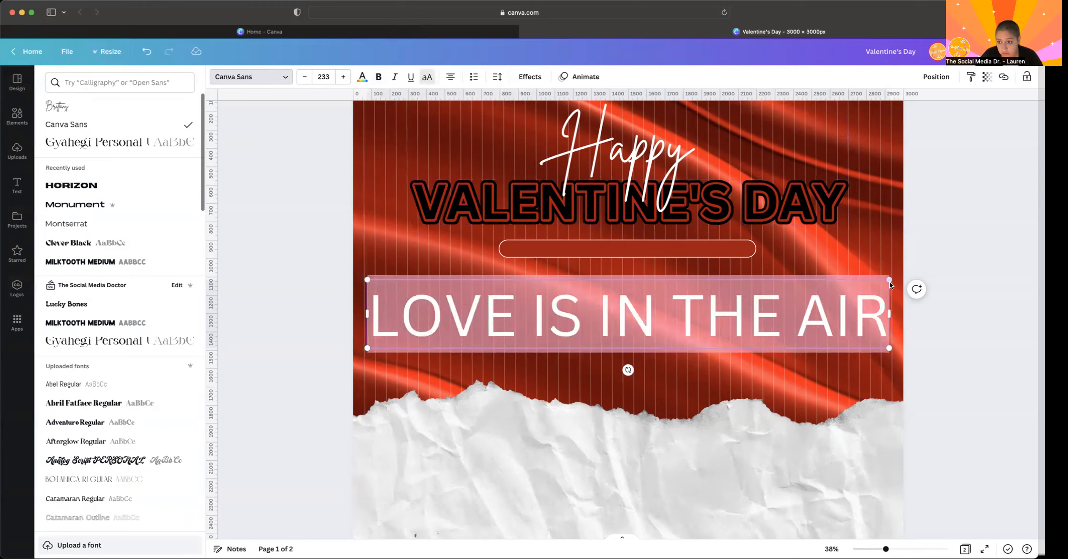
- Shrink the LOVE IS IN THE AIR text to about size 44.8 and centre it inside the rounded red bar
{"action": "left_click_drag", "start_coordinate": [889, 278], "coordinate": [468, 334]}
{"action": "left_click_drag", "start_coordinate": [426, 370], "coordinate": [634, 279]}
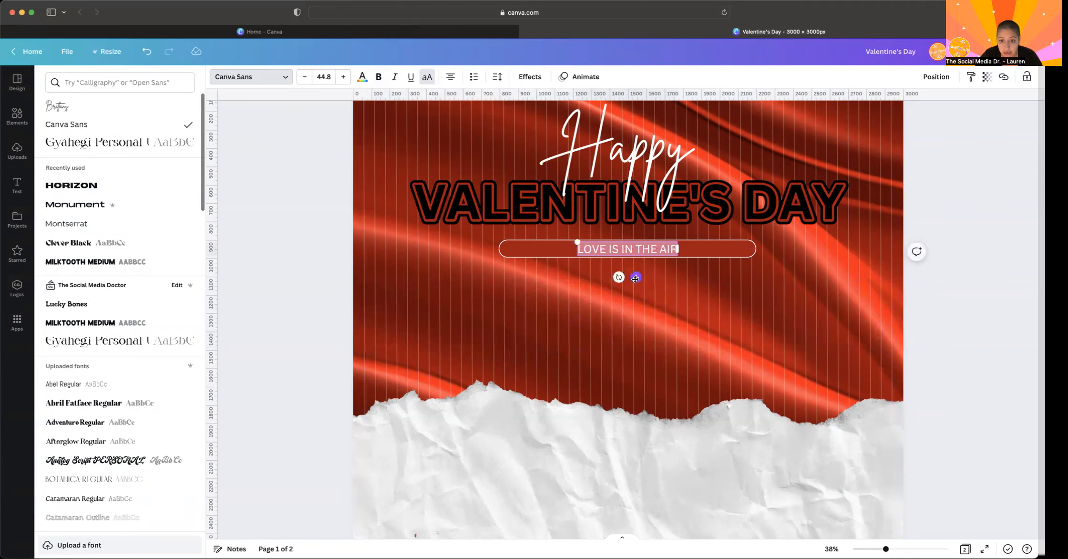
{"action": "left_click", "coordinate": [915, 249]}
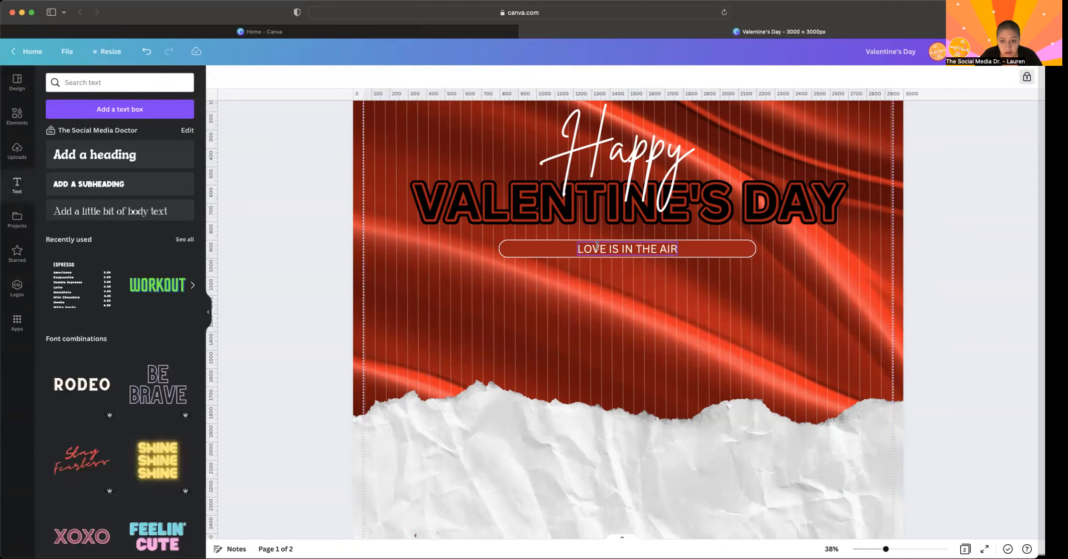
- Spread the LOVE IS IN THE AIR text across the bar with a letter spacing of 735
{"action": "left_click", "coordinate": [597, 246]}
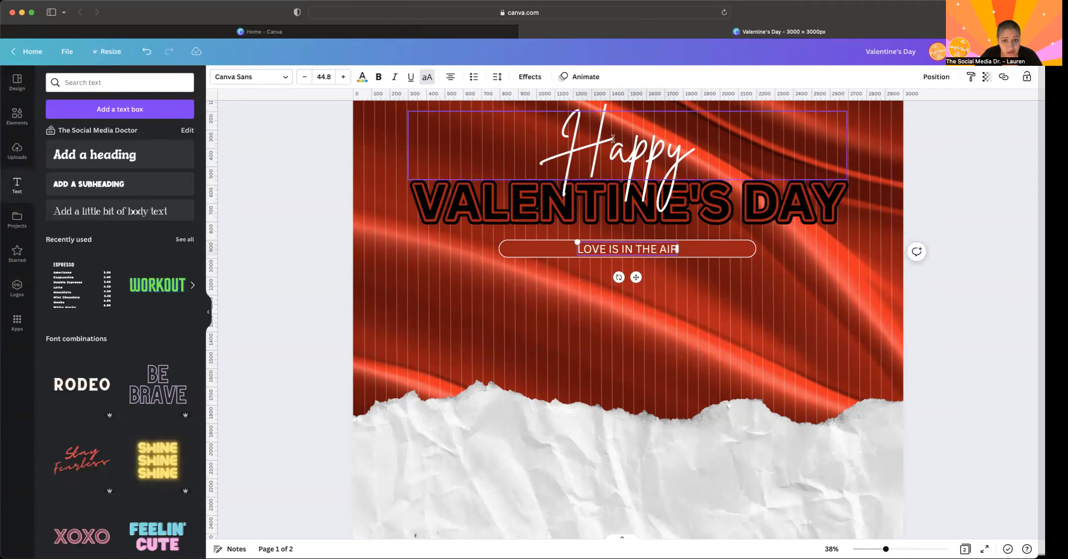
{"action": "left_click", "coordinate": [500, 78]}
{"action": "mouse_move", "coordinate": [527, 119]}
{"action": "left_mouse_down"}
{"action": "mouse_move", "coordinate": [622, 122]}
{"action": "mouse_move", "coordinate": [494, 118]}
{"action": "mouse_move", "coordinate": [607, 117]}
{"action": "mouse_move", "coordinate": [526, 116]}
{"action": "left_mouse_up"}
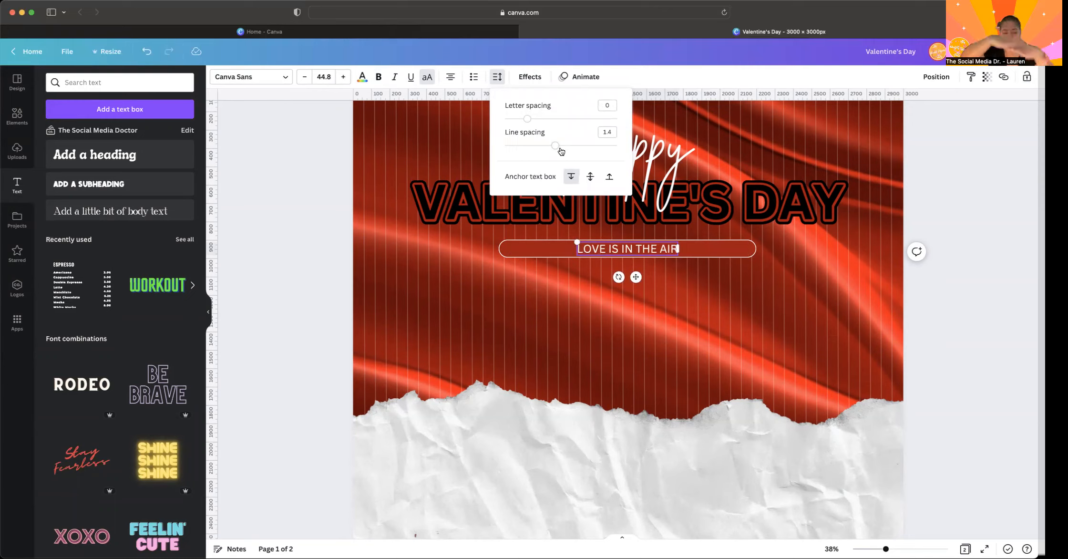
{"action": "left_click_drag", "start_coordinate": [529, 121], "coordinate": [609, 119]}
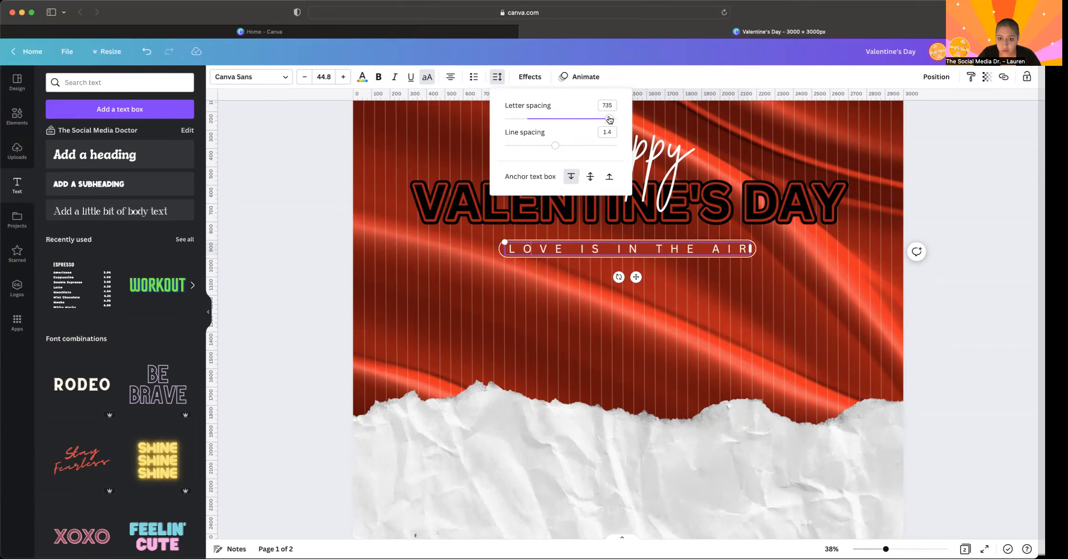
{"action": "left_click", "coordinate": [590, 282]}
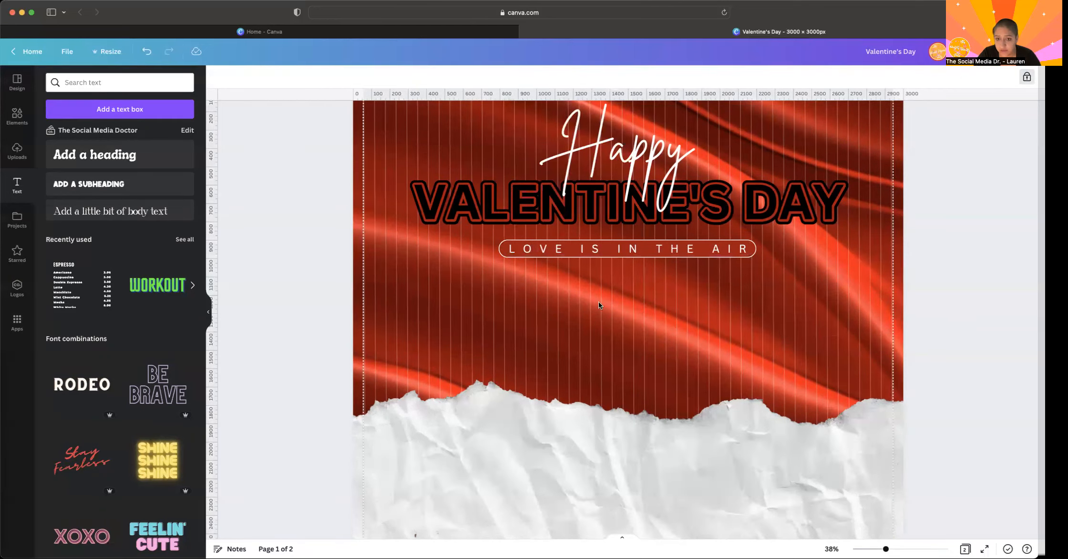
- Search the elements library for "red platform" and look through the photo results
{"action": "scroll", "coordinate": [527, 370], "scroll_direction": "down", "scroll_amount": 5}
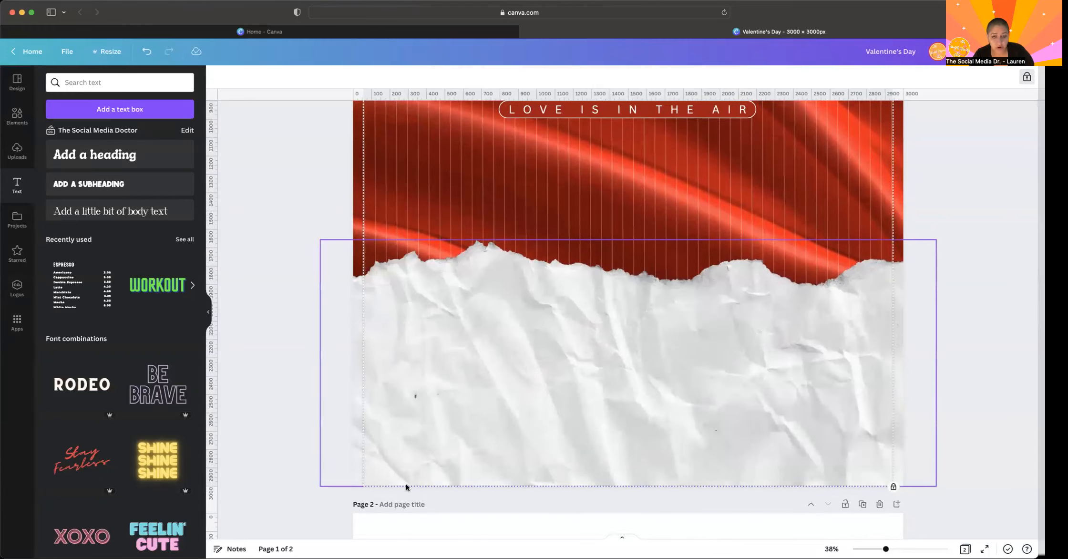
{"action": "scroll", "coordinate": [681, 436], "scroll_direction": "down", "scroll_amount": 3}
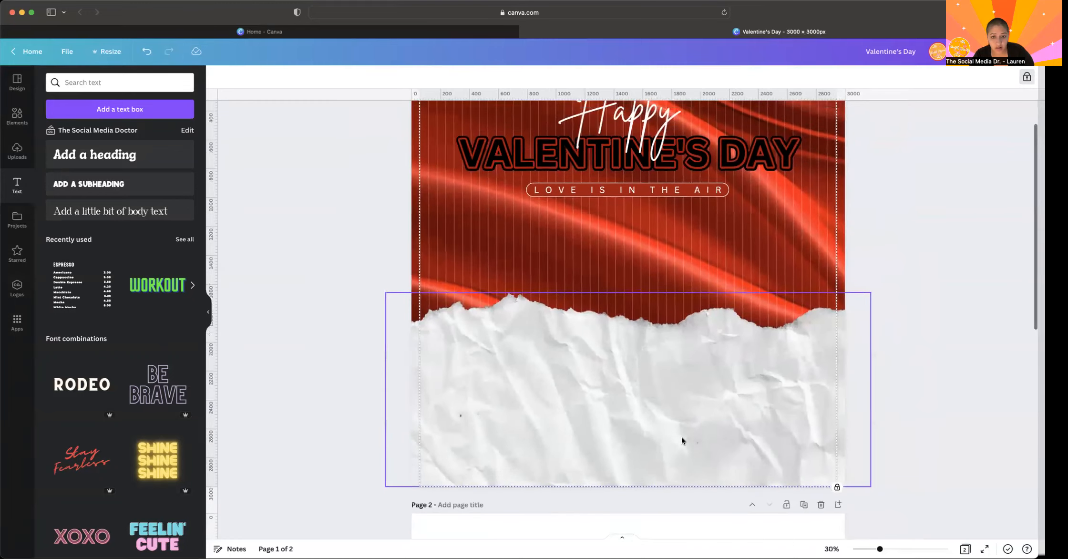
{"action": "scroll", "coordinate": [681, 436], "scroll_direction": "down", "scroll_amount": 2}
{"action": "left_click", "coordinate": [425, 287]}
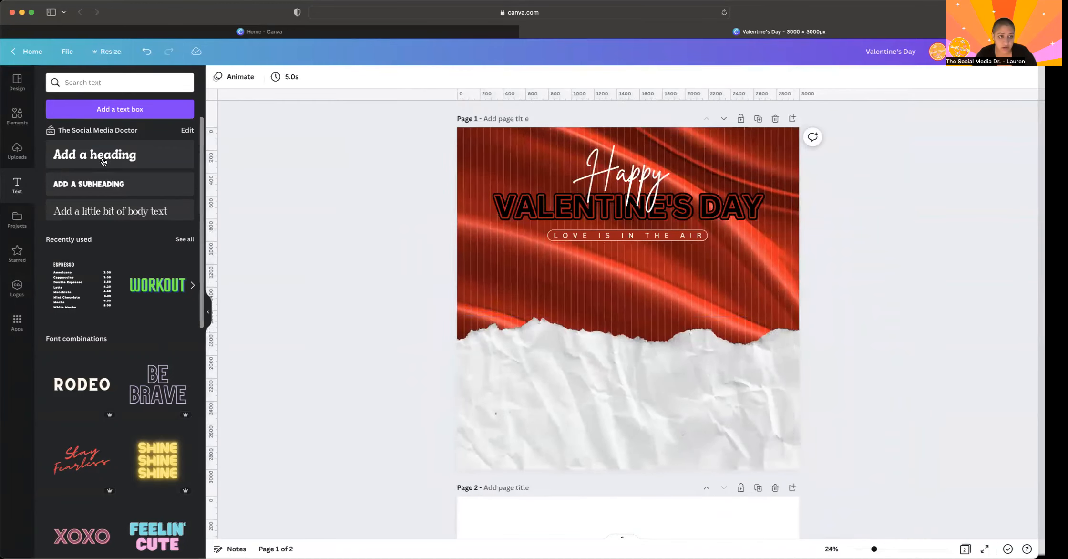
{"action": "left_click", "coordinate": [16, 124]}
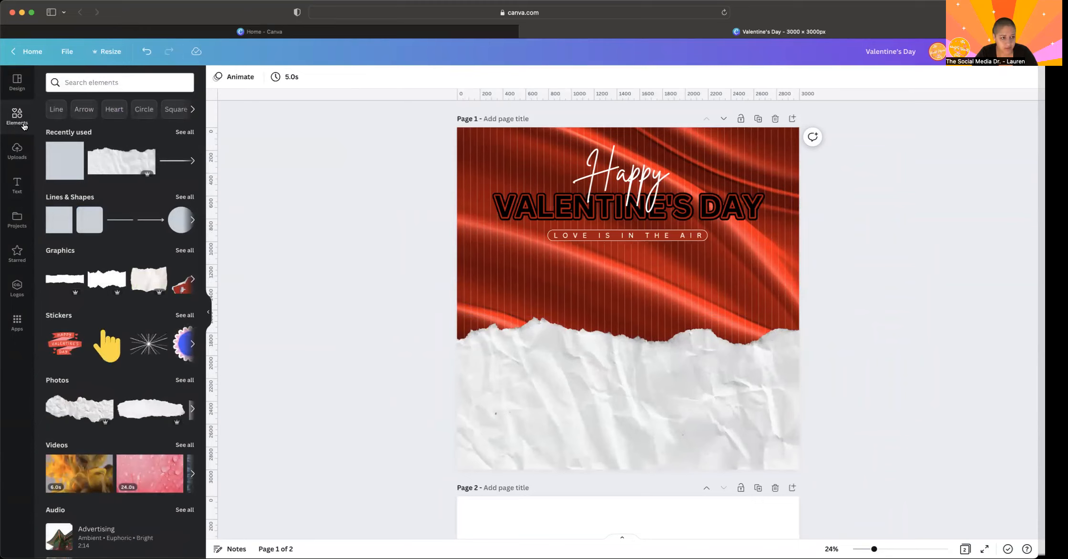
{"action": "left_click", "coordinate": [72, 88]}
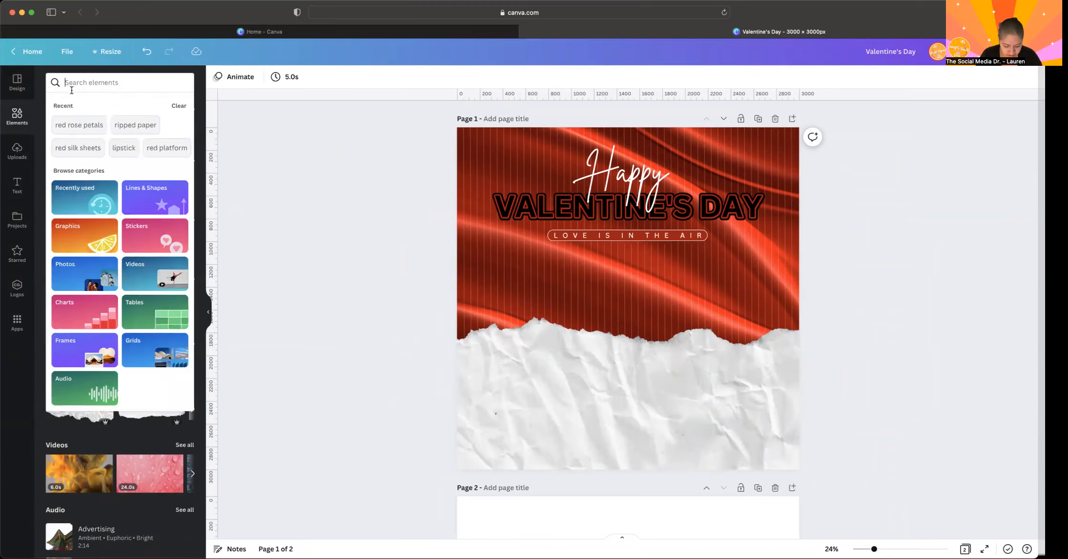
{"action": "type", "text": "red platfo"}
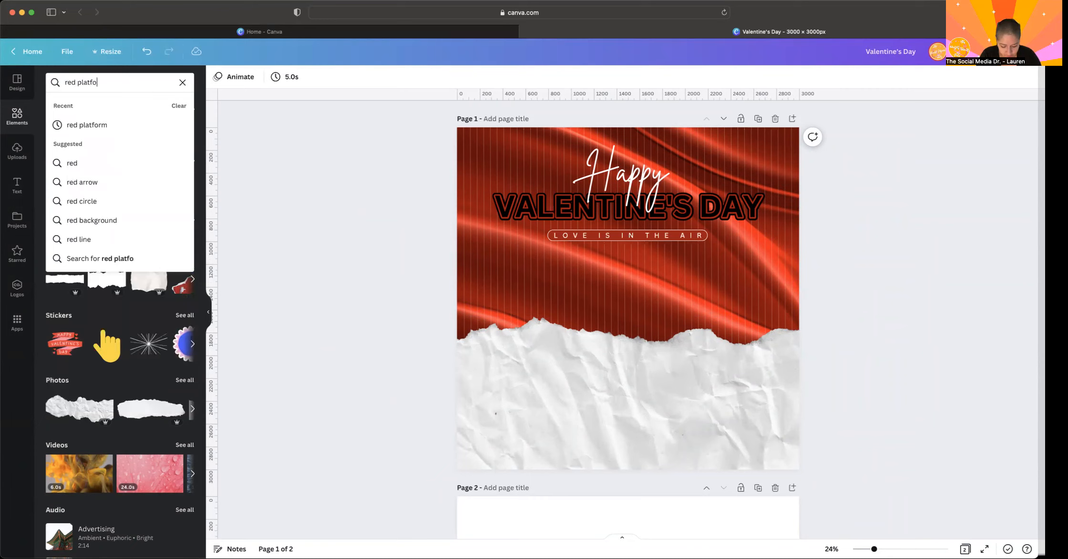
{"action": "type", "text": "rm"}
{"action": "key", "text": "Return"}
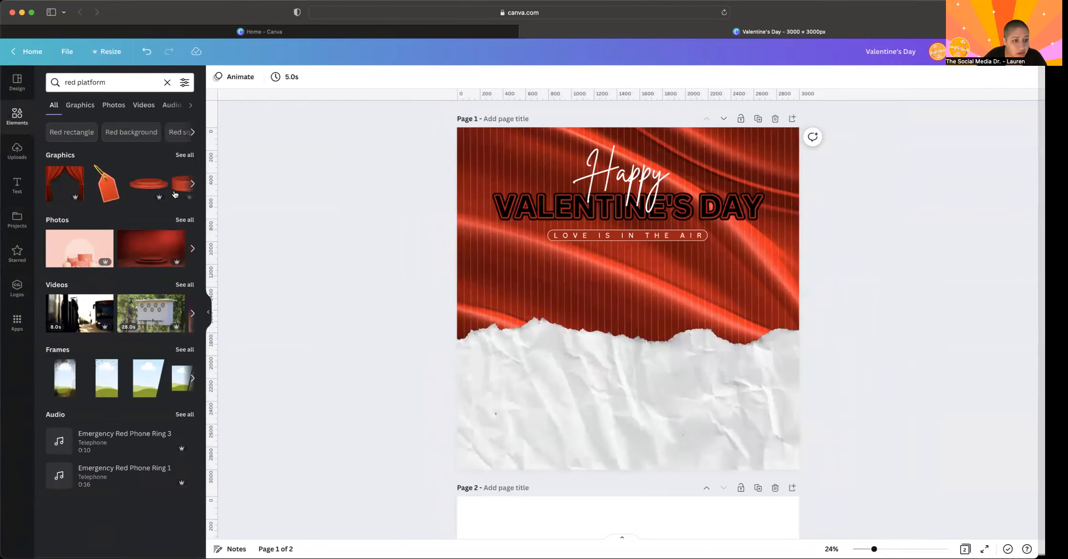
{"action": "left_click", "coordinate": [184, 220]}
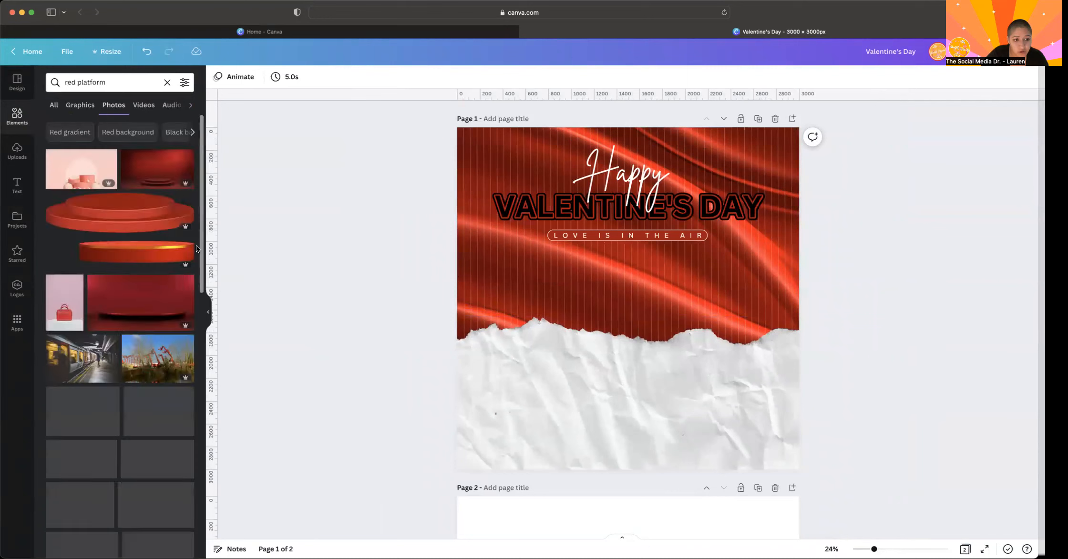
{"action": "scroll", "coordinate": [107, 435], "scroll_direction": "down", "scroll_amount": 2}
{"action": "scroll", "coordinate": [107, 434], "scroll_direction": "down", "scroll_amount": 5}
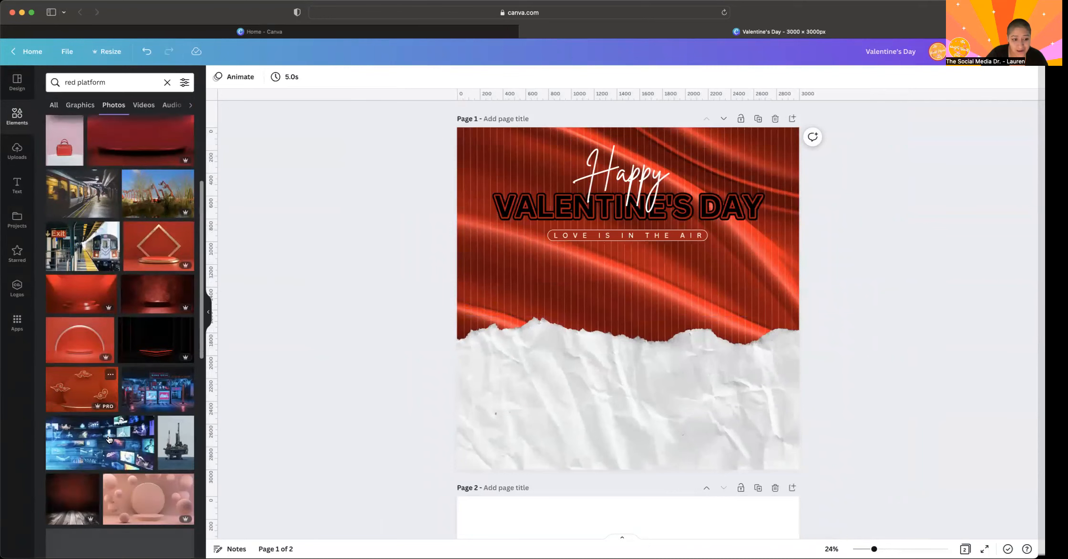
{"action": "scroll", "coordinate": [109, 438], "scroll_direction": "up", "scroll_amount": 7}
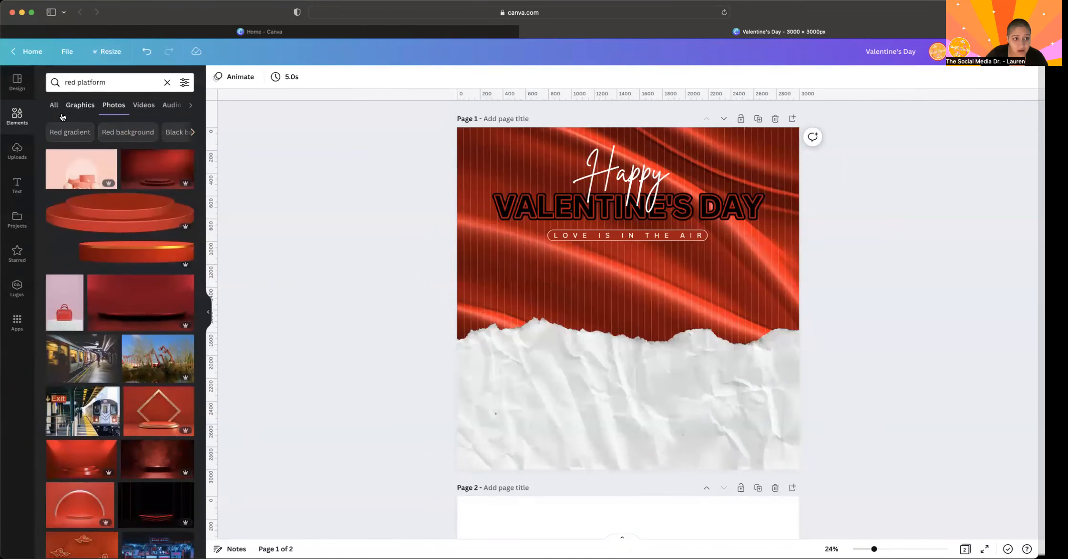
- Add the two-tier round red platform from the graphic results and place it over the upper part of the ripped paper
{"action": "left_click", "coordinate": [80, 105]}
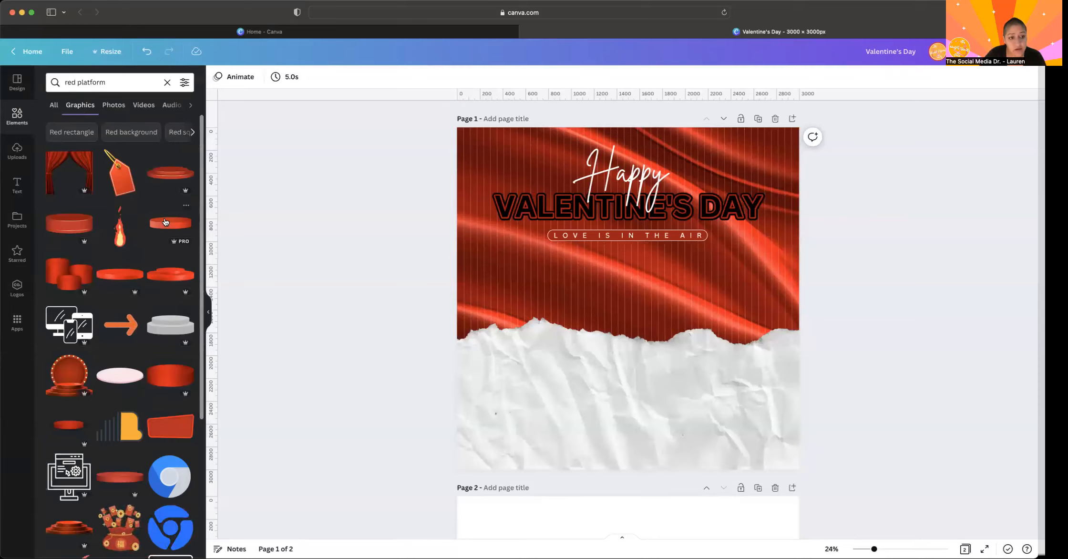
{"action": "left_click", "coordinate": [164, 180]}
{"action": "left_click_drag", "start_coordinate": [616, 311], "coordinate": [612, 378]}
{"action": "key", "text": "Delete"}
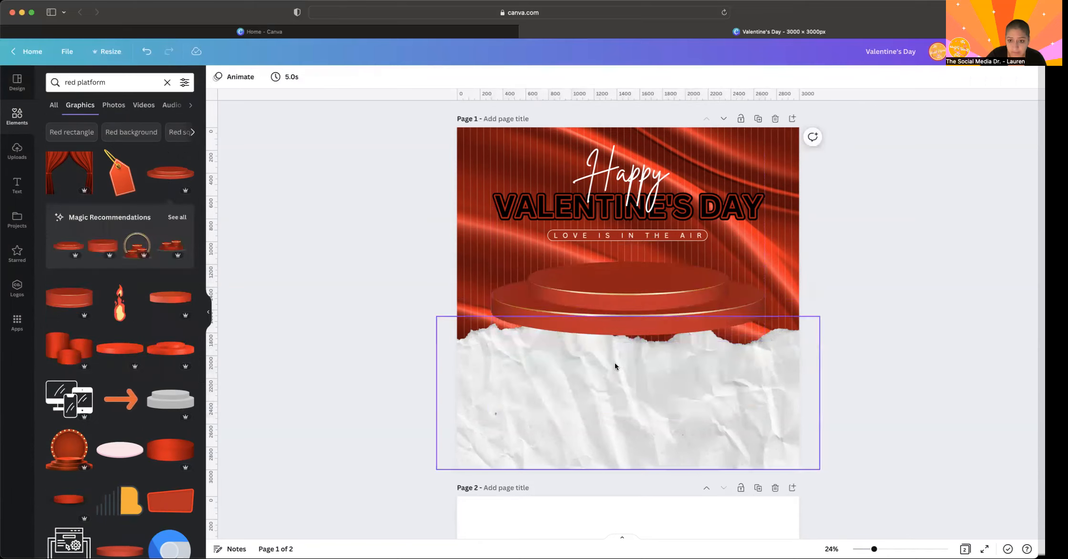
{"action": "left_click", "coordinate": [626, 278]}
{"action": "left_click_drag", "start_coordinate": [628, 286], "coordinate": [629, 360]}
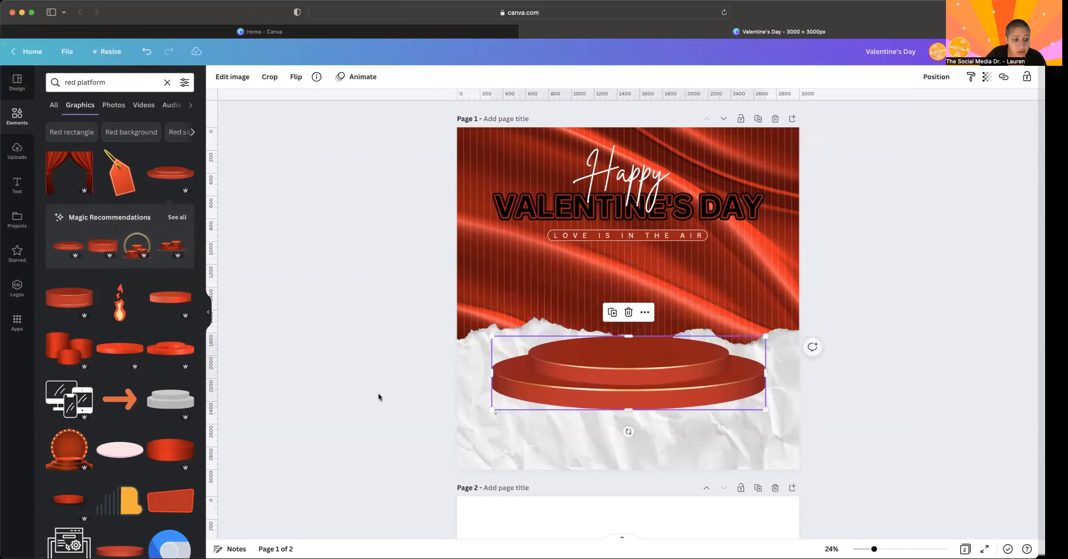
{"action": "left_click", "coordinate": [170, 450]}
{"action": "left_click_drag", "start_coordinate": [723, 288], "coordinate": [727, 359]}
{"action": "key", "text": "Delete"}
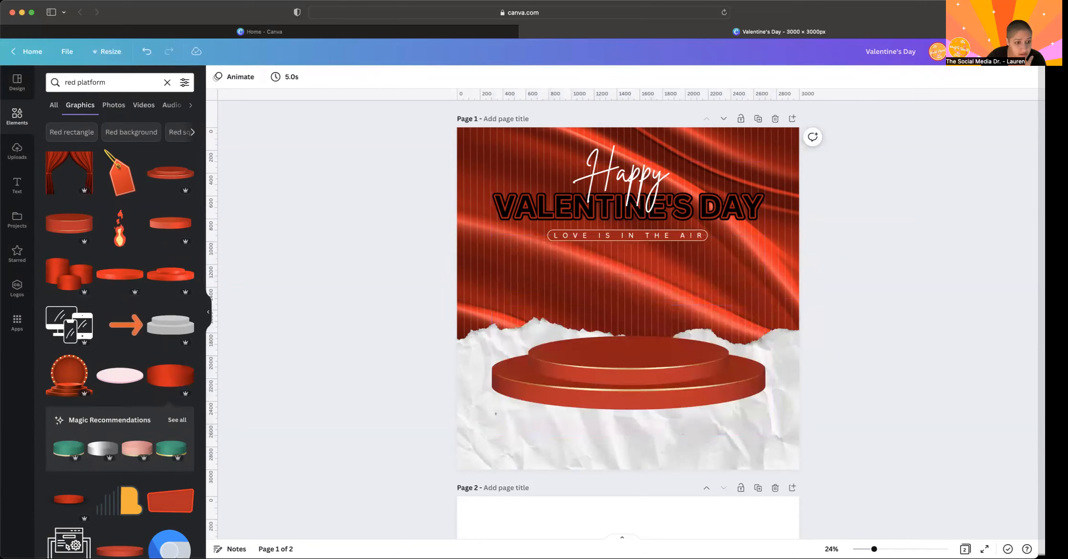
- Replace the two-tier platform with the three-tier stage with bulb-lit round backdrop, scaled down and centred below the LOVE IS IN THE AIR bar
{"action": "left_click", "coordinate": [65, 378]}
{"action": "left_click_drag", "start_coordinate": [648, 287], "coordinate": [613, 308]}
{"action": "left_click", "coordinate": [536, 359]}
{"action": "key", "text": "Delete"}
{"action": "left_click", "coordinate": [689, 307]}
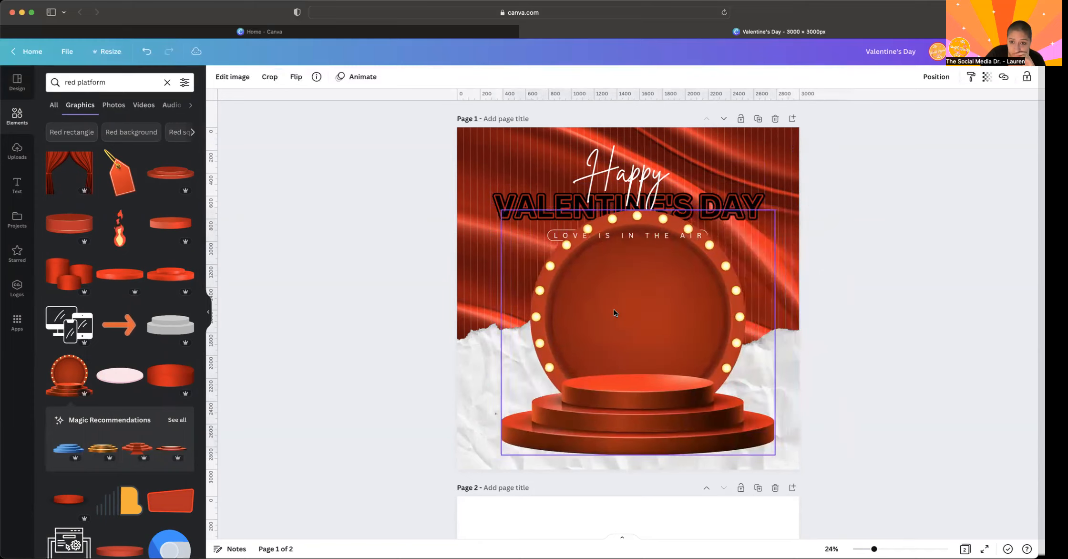
{"action": "left_click_drag", "start_coordinate": [773, 210], "coordinate": [721, 255]}
{"action": "left_click_drag", "start_coordinate": [592, 320], "coordinate": [610, 318]}
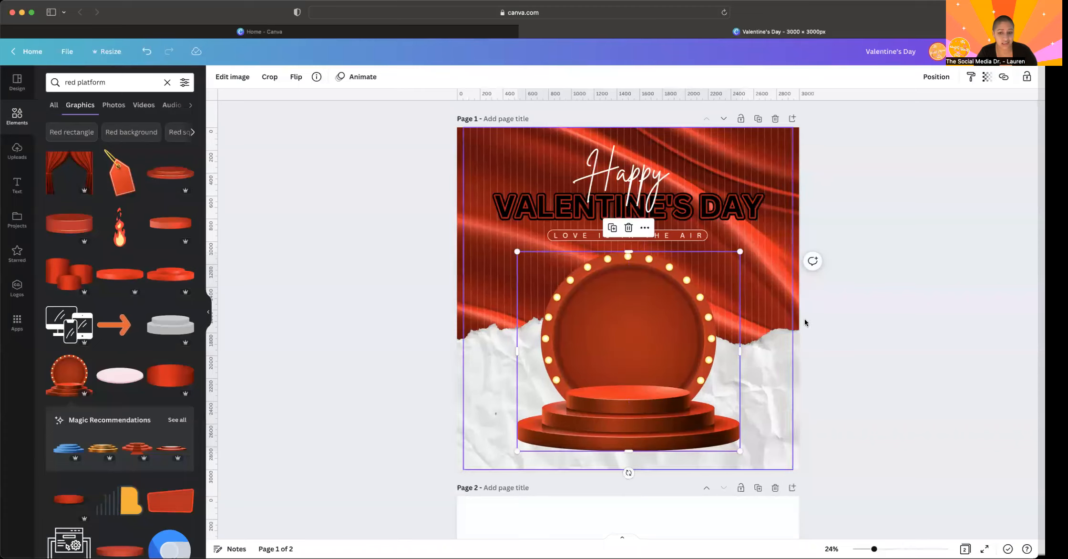
{"action": "left_click", "coordinate": [817, 330]}
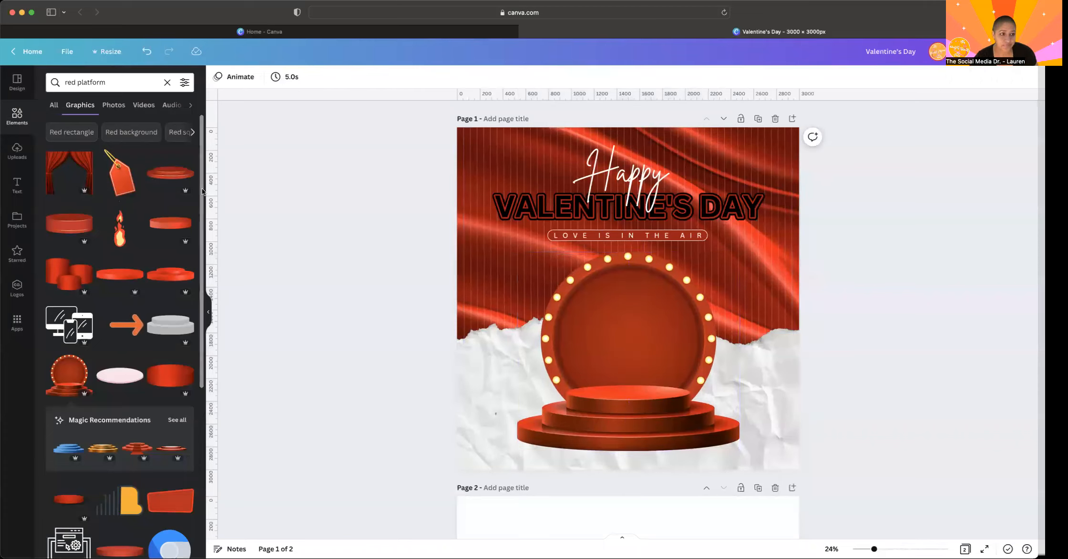
- Search the elements for "red rose petals" and add the white-background photo with petals scattered along its upper and right edges
{"action": "left_click", "coordinate": [17, 119]}
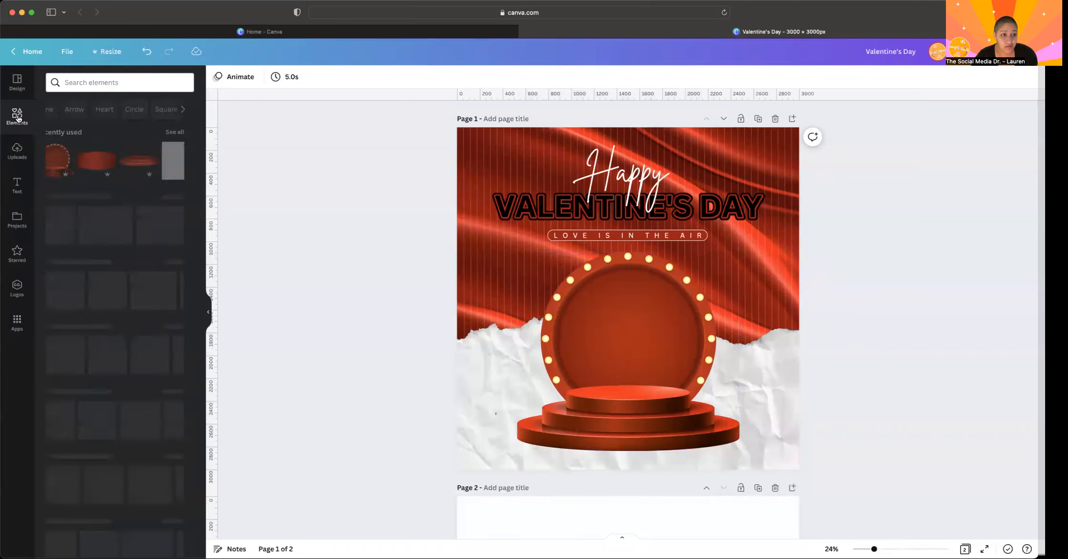
{"action": "left_click", "coordinate": [99, 86]}
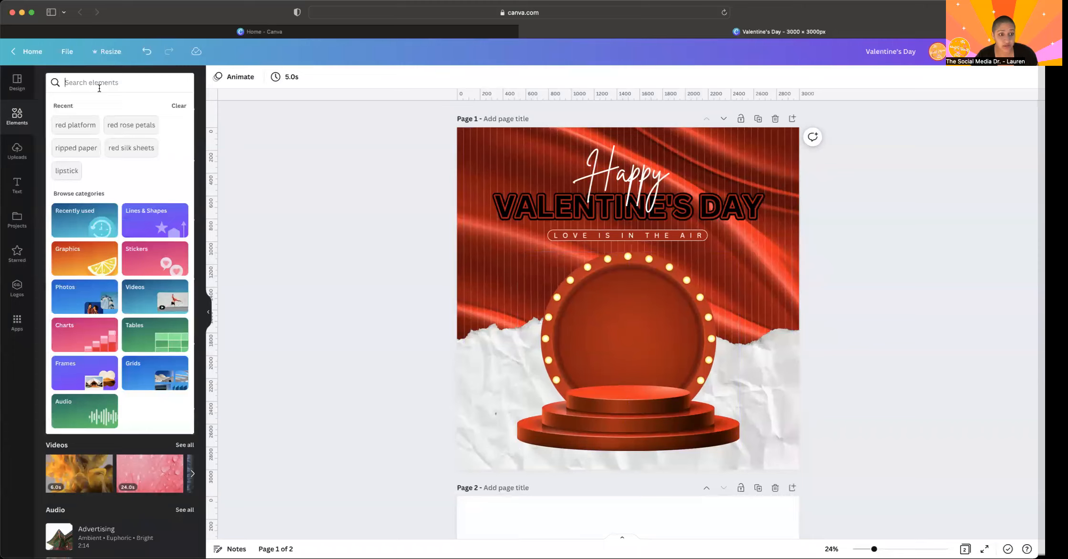
{"action": "type", "text": "red ros"}
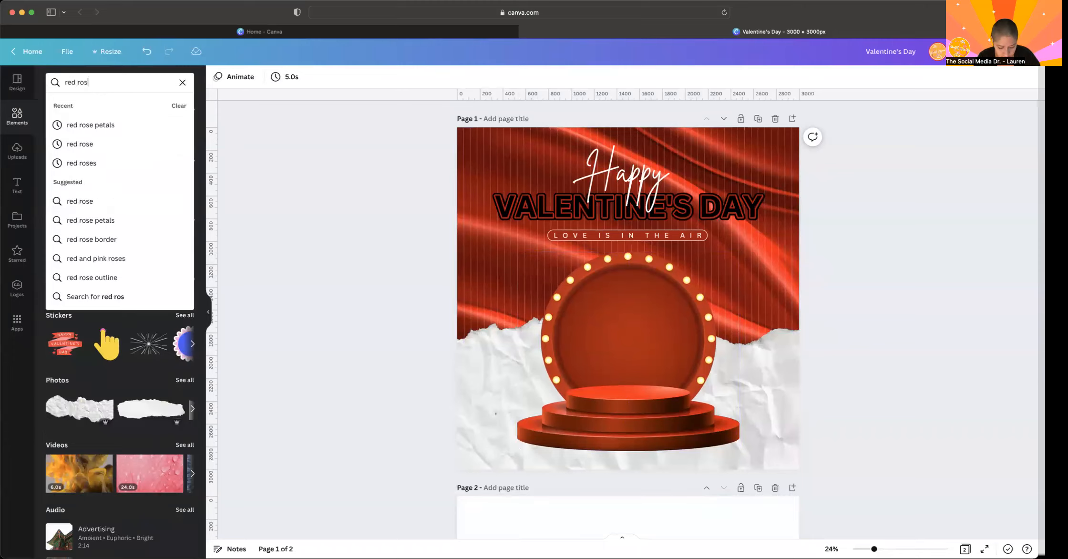
{"action": "type", "text": "e pat"}
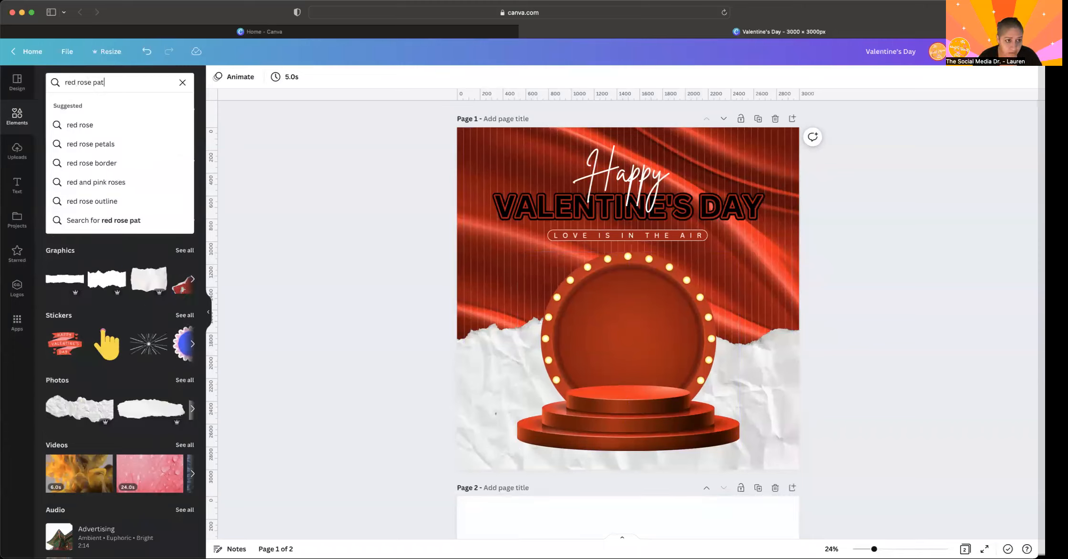
{"action": "left_click", "coordinate": [73, 145]}
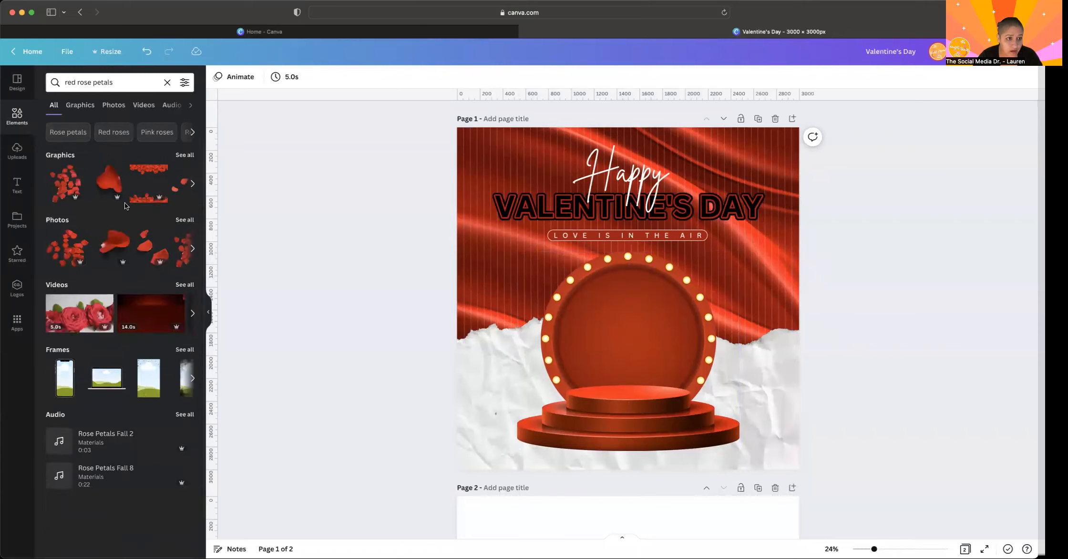
{"action": "left_click", "coordinate": [185, 219]}
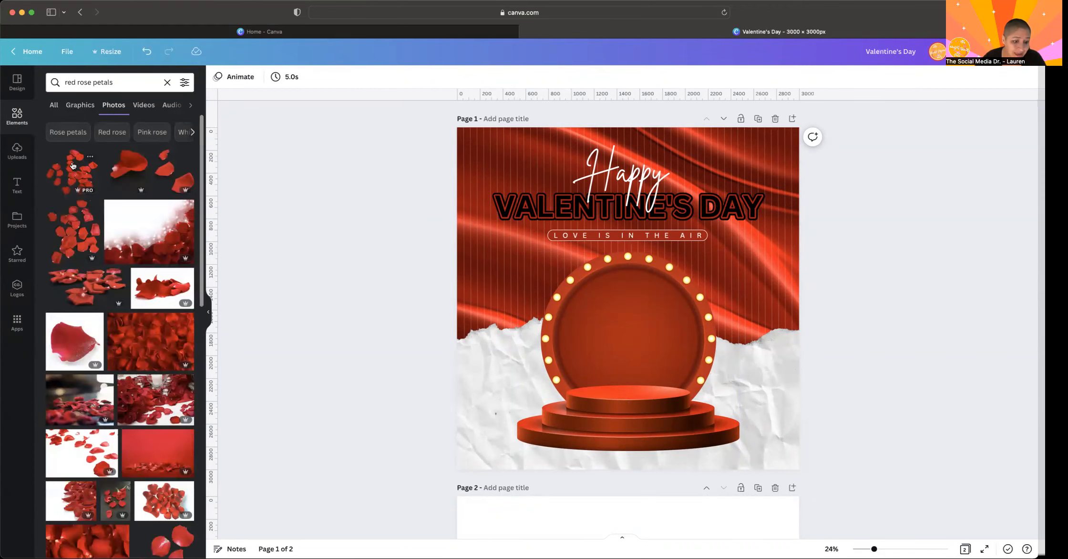
{"action": "scroll", "coordinate": [80, 309], "scroll_direction": "down", "scroll_amount": 3}
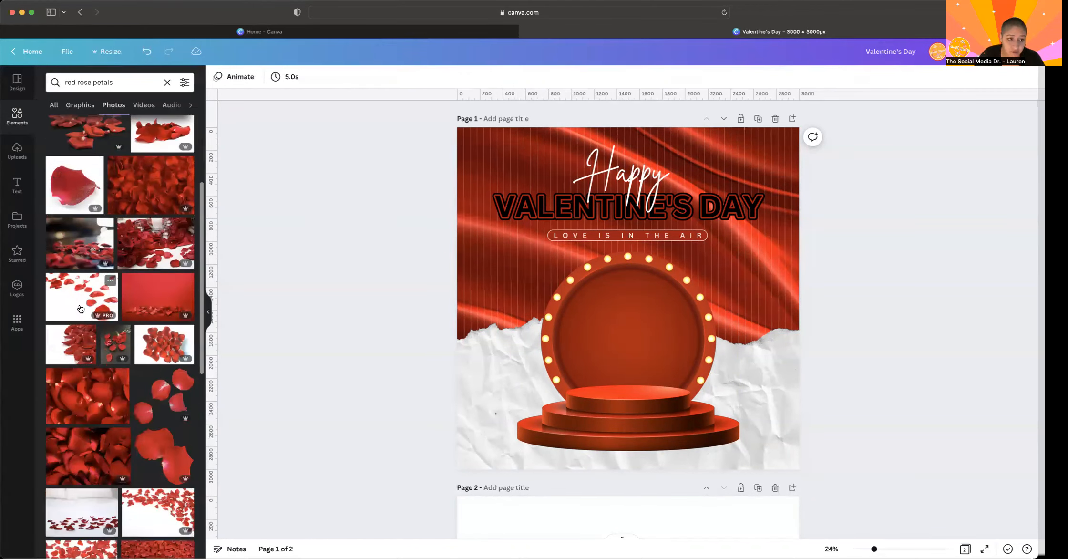
{"action": "scroll", "coordinate": [80, 305], "scroll_direction": "down", "scroll_amount": 5}
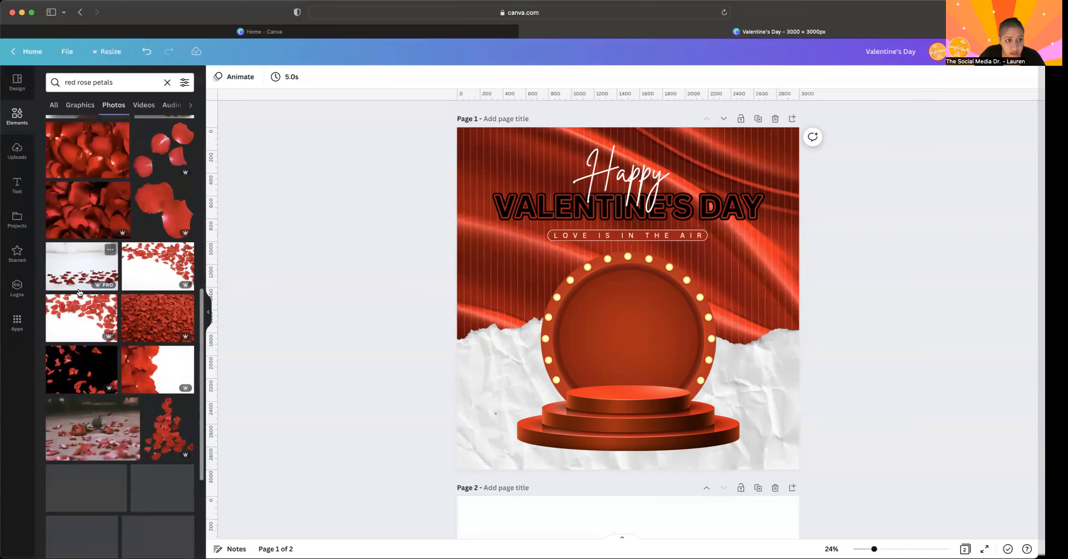
{"action": "left_click", "coordinate": [142, 250]}
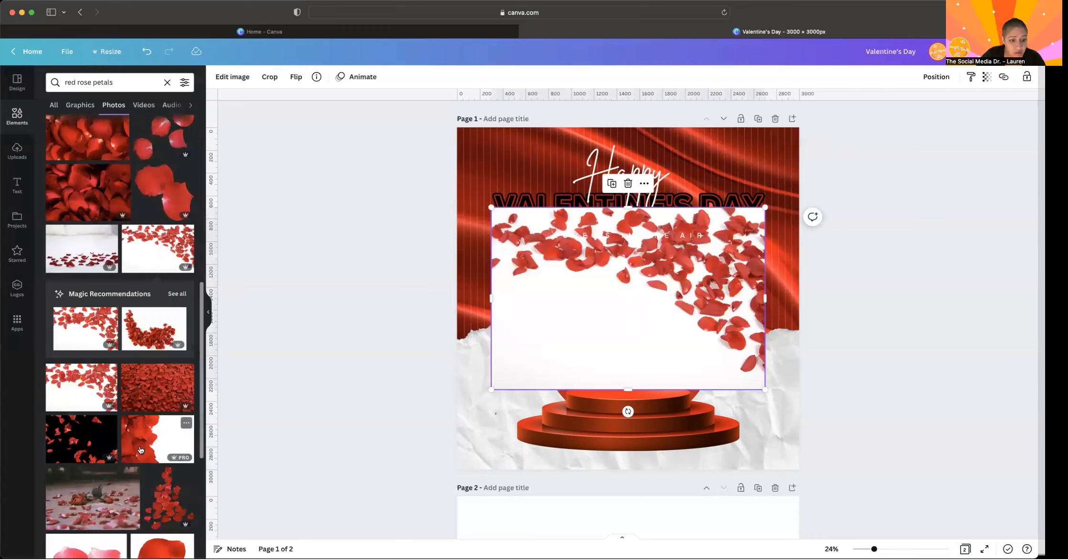
- Remove the white background from the rose petals photo with the Background Remover
{"action": "left_click", "coordinate": [224, 81]}
{"action": "left_click", "coordinate": [69, 176]}
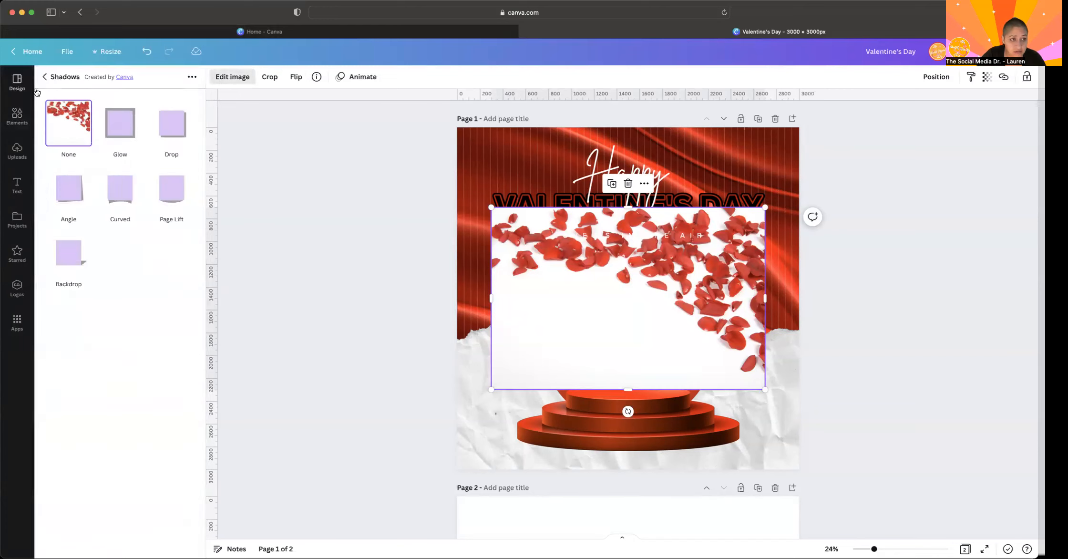
{"action": "left_click", "coordinate": [44, 77]}
{"action": "left_click", "coordinate": [127, 187]}
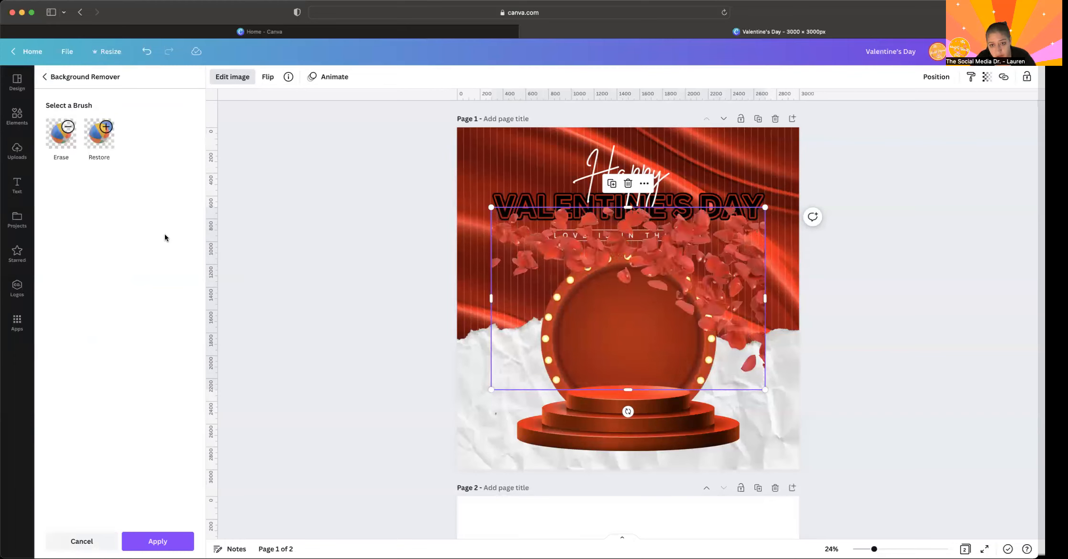
- Rotate the petals image 180 degrees, fit it into the page's lower-left corner over the stage and enlarge it slightly
{"action": "left_click_drag", "start_coordinate": [718, 285], "coordinate": [732, 346]}
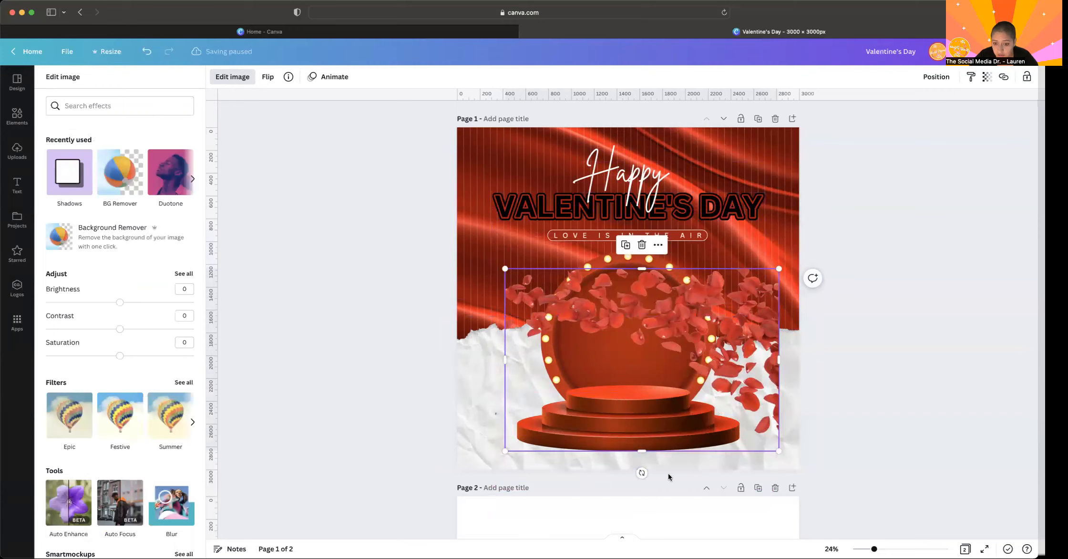
{"action": "left_click_drag", "start_coordinate": [642, 473], "coordinate": [642, 278]}
{"action": "left_click_drag", "start_coordinate": [591, 369], "coordinate": [541, 391]}
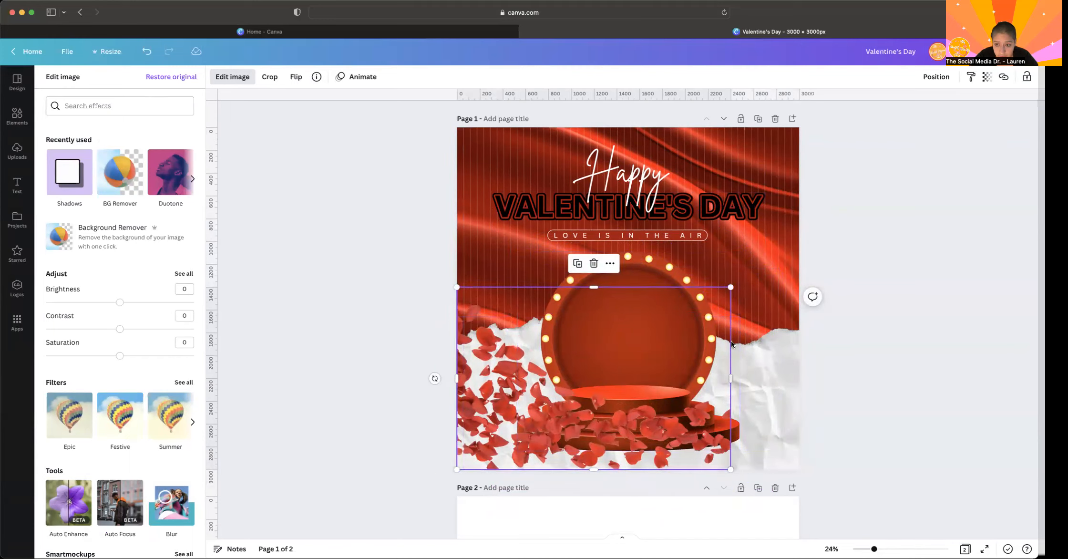
{"action": "left_click_drag", "start_coordinate": [730, 288], "coordinate": [755, 282]}
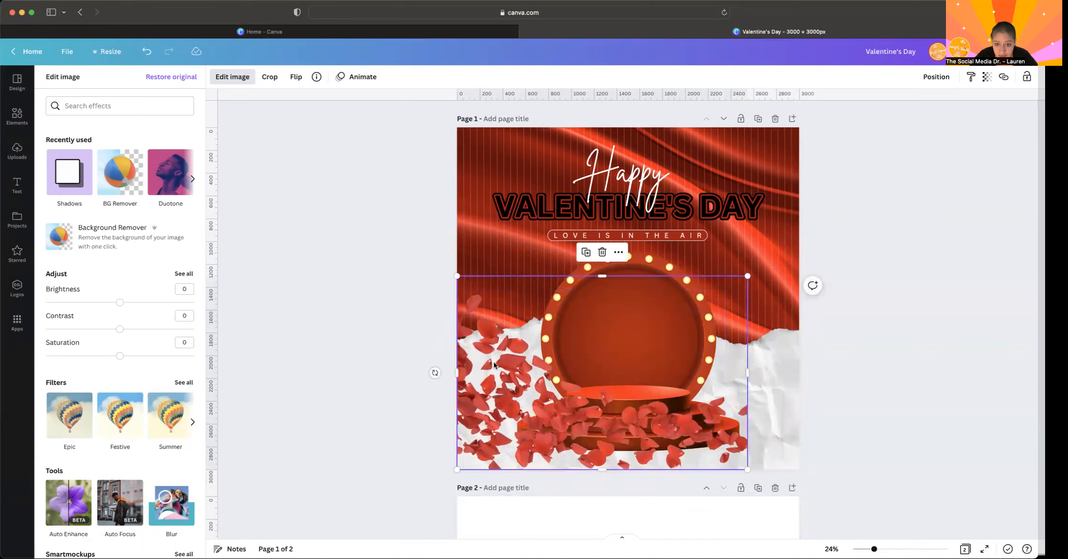
- Duplicate the petals image, flip the copy horizontally and align it with the page's lower-right corner
{"action": "left_click", "coordinate": [586, 252]}
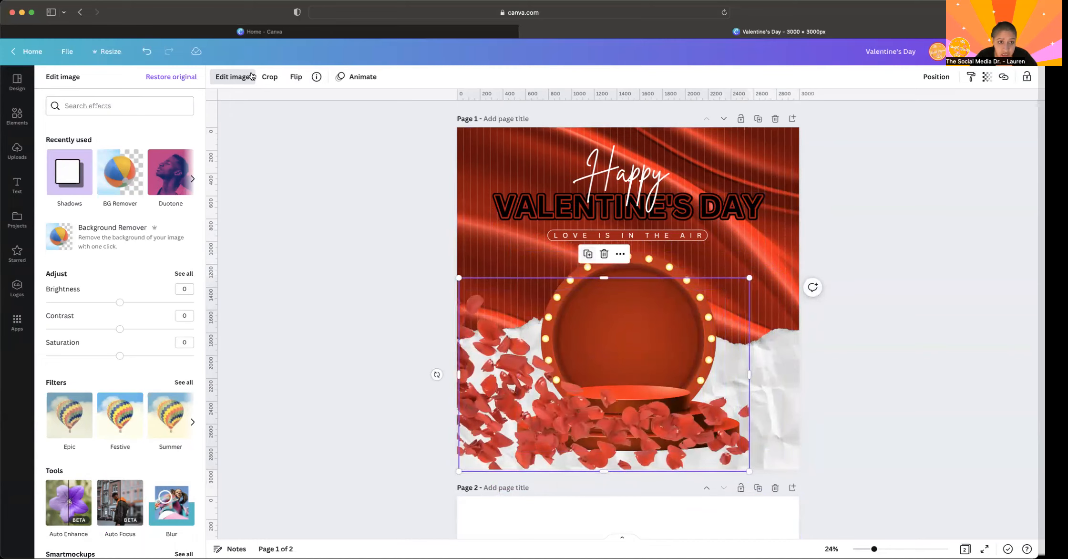
{"action": "left_click", "coordinate": [296, 78]}
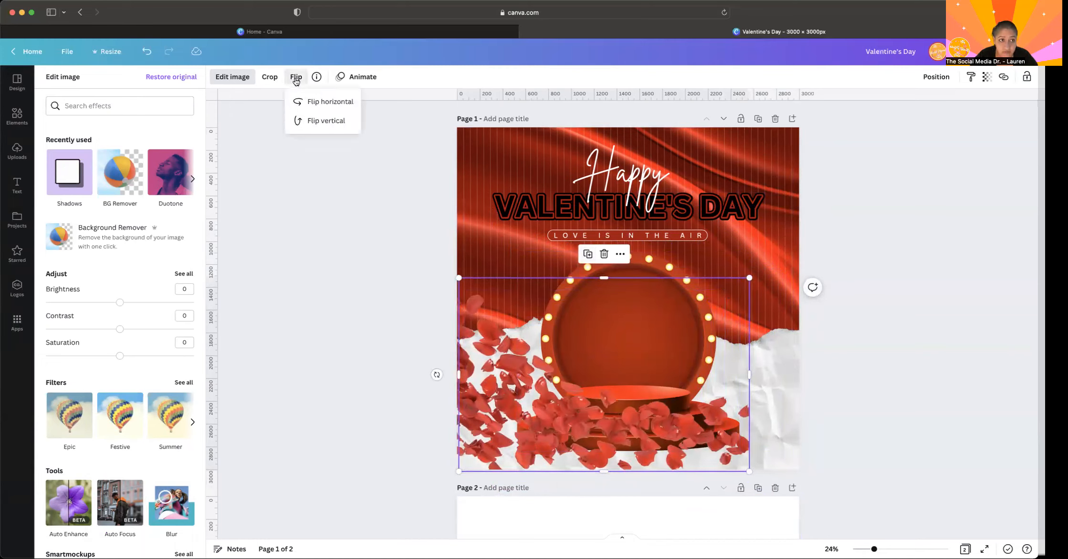
{"action": "left_click", "coordinate": [344, 110]}
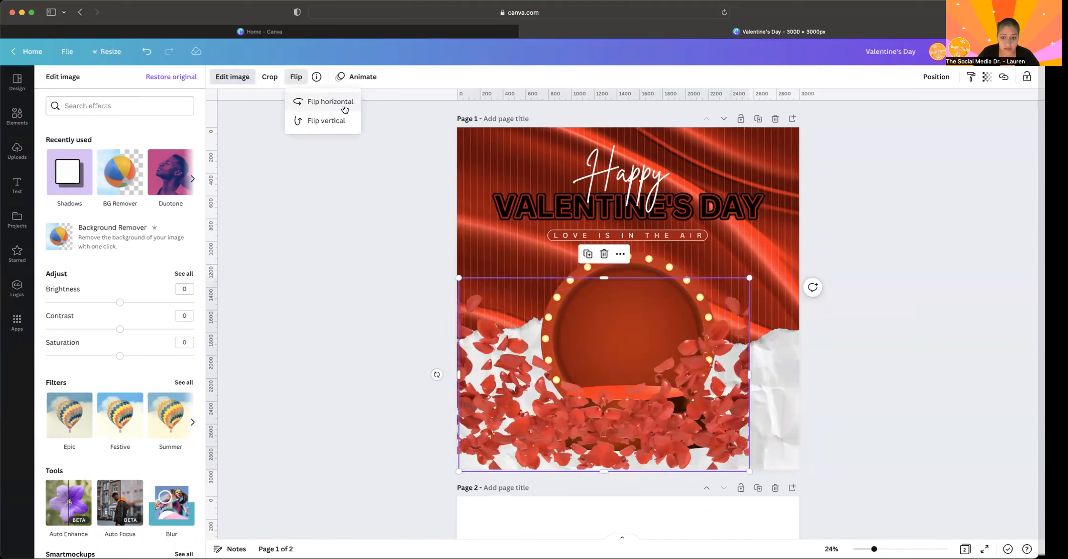
{"action": "left_click_drag", "start_coordinate": [549, 308], "coordinate": [635, 339]}
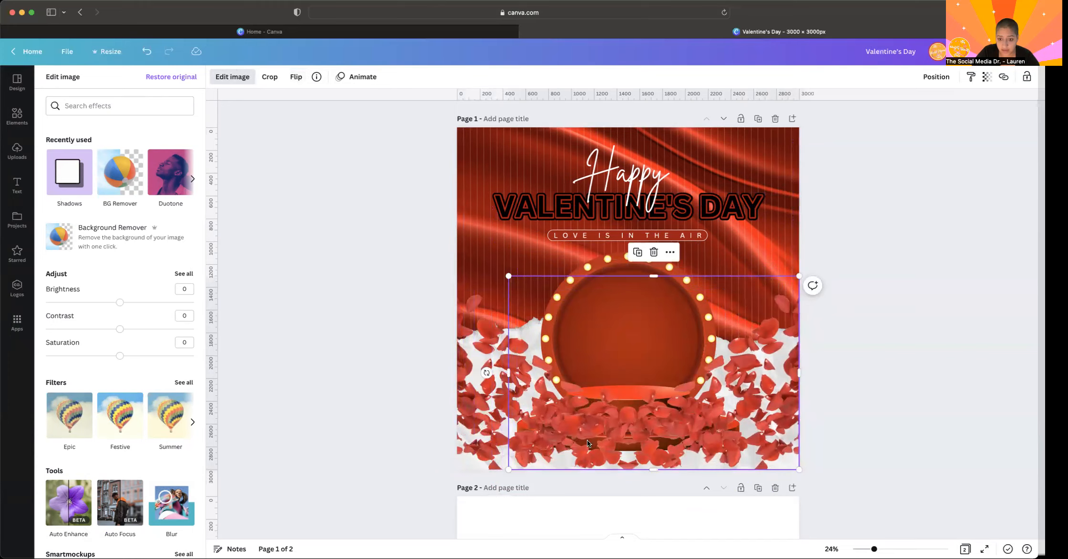
{"action": "left_click_drag", "start_coordinate": [506, 372], "coordinate": [693, 382]}
{"action": "left_click", "coordinate": [925, 407]}
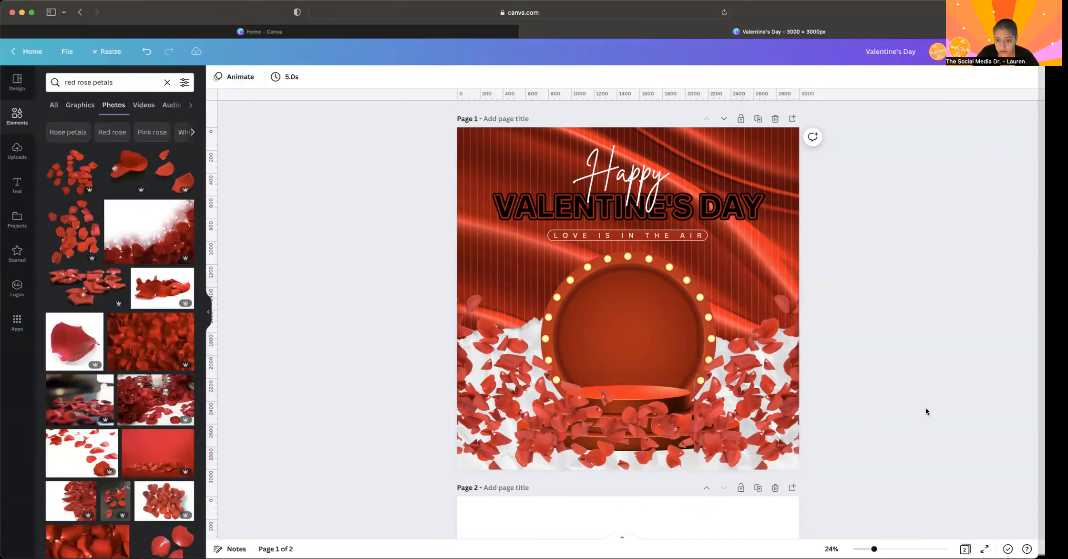
{"action": "left_click", "coordinate": [733, 416]}
{"action": "left_click_drag", "start_coordinate": [694, 373], "coordinate": [660, 377]}
{"action": "left_click", "coordinate": [918, 385]}
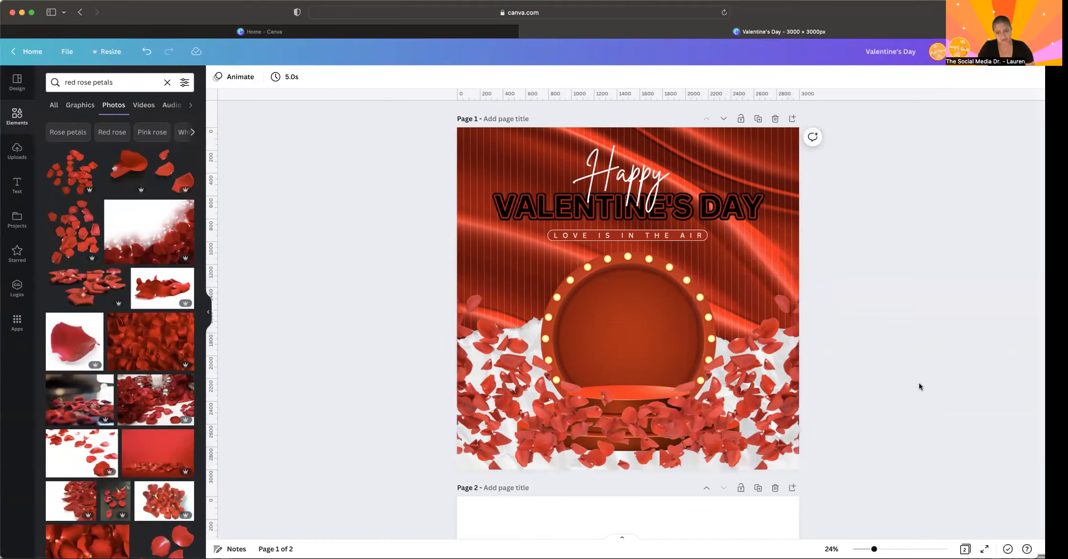
{"action": "left_click", "coordinate": [549, 412]}
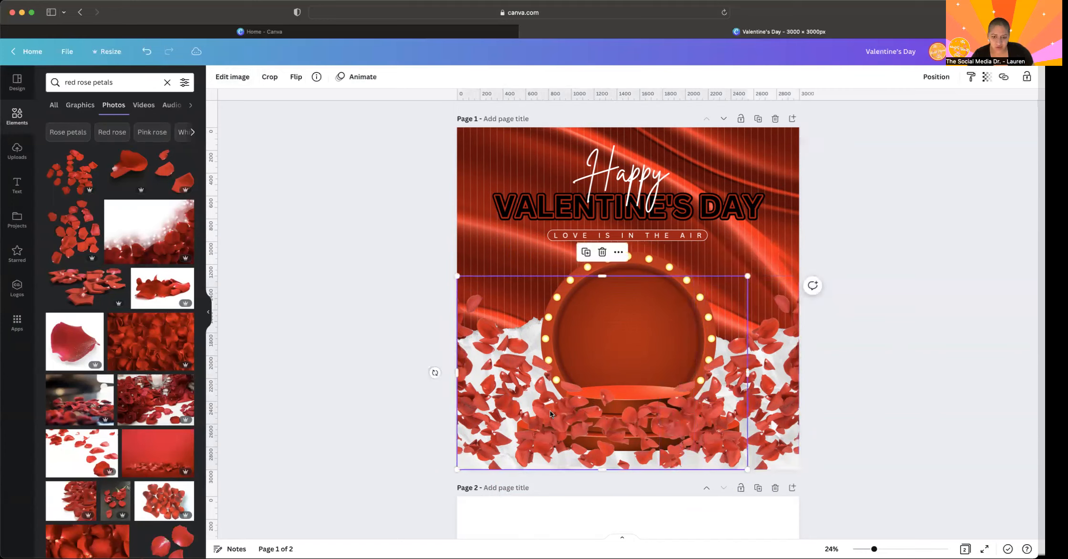
{"action": "left_click", "coordinate": [931, 290]}
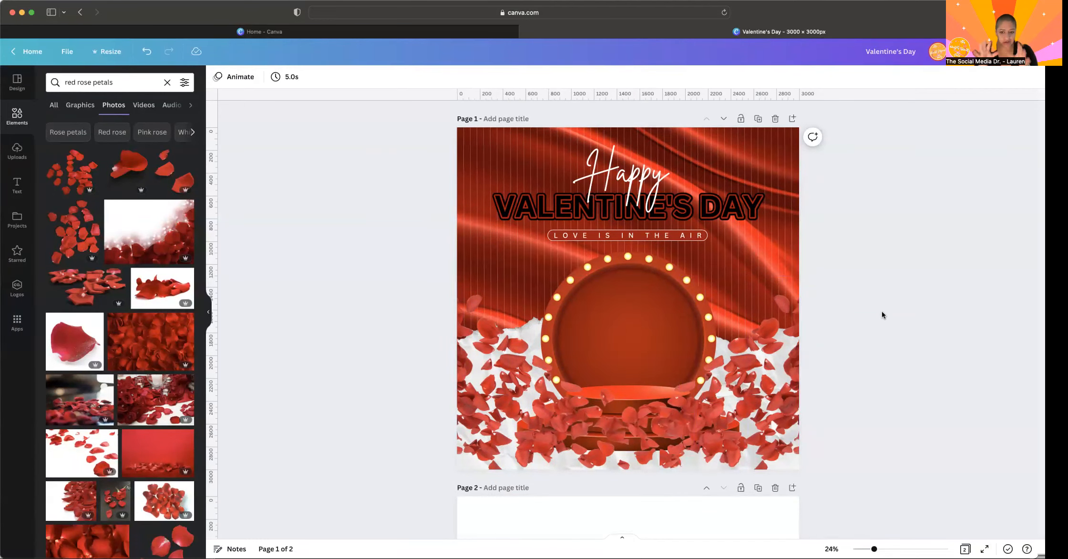
- Duplicate page 1 and delete both rose petal images from the copy
{"action": "left_click", "coordinate": [757, 119]}
{"action": "left_click", "coordinate": [491, 415]}
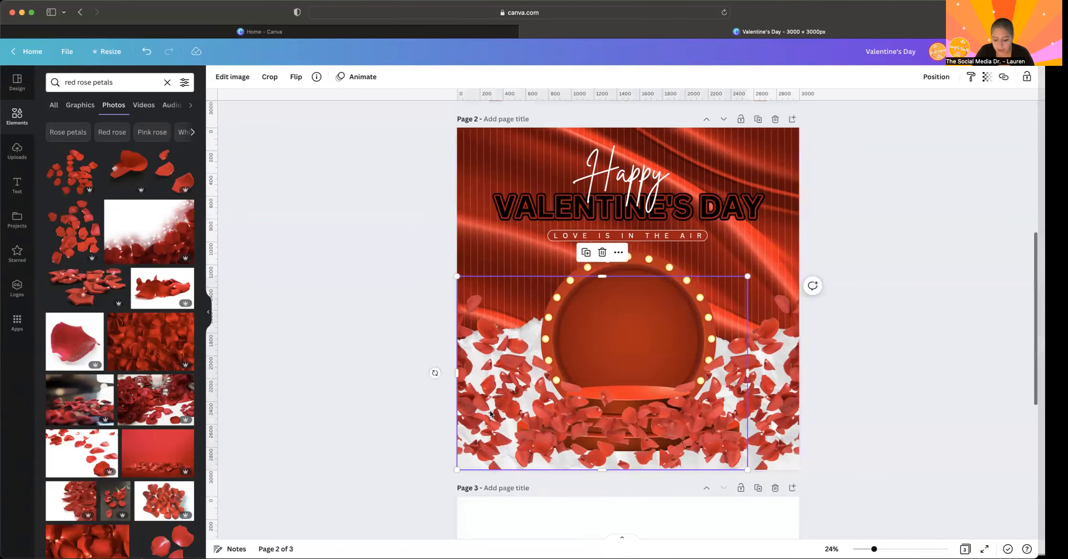
{"action": "key", "text": "Delete"}
{"action": "left_click", "coordinate": [712, 433]}
{"action": "key", "text": "Delete"}
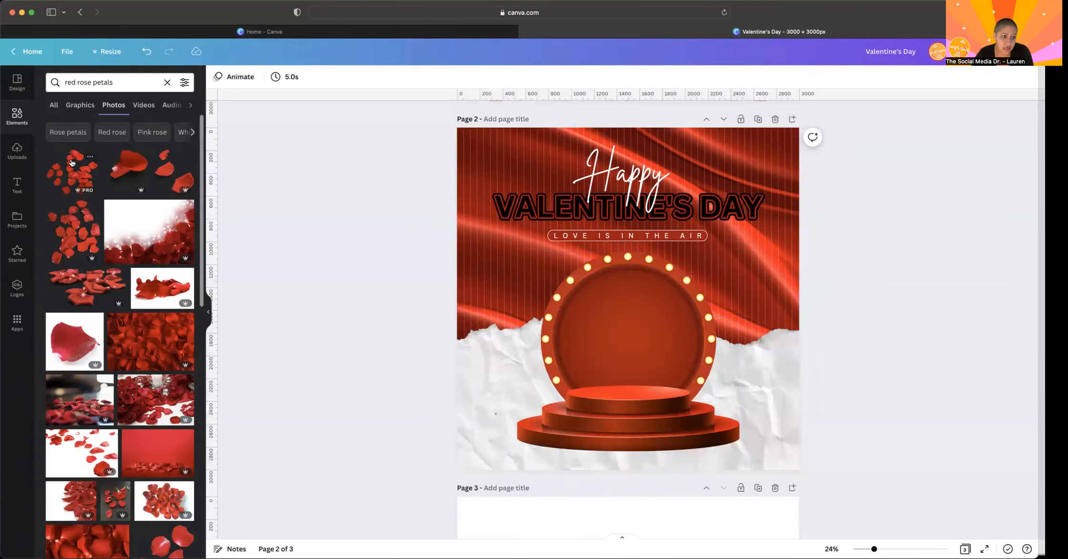
- Add the loose rose petals cutout photo to page 2, rotate it a quarter turn, shrink it and place it in the lower-right corner
{"action": "left_click", "coordinate": [67, 232]}
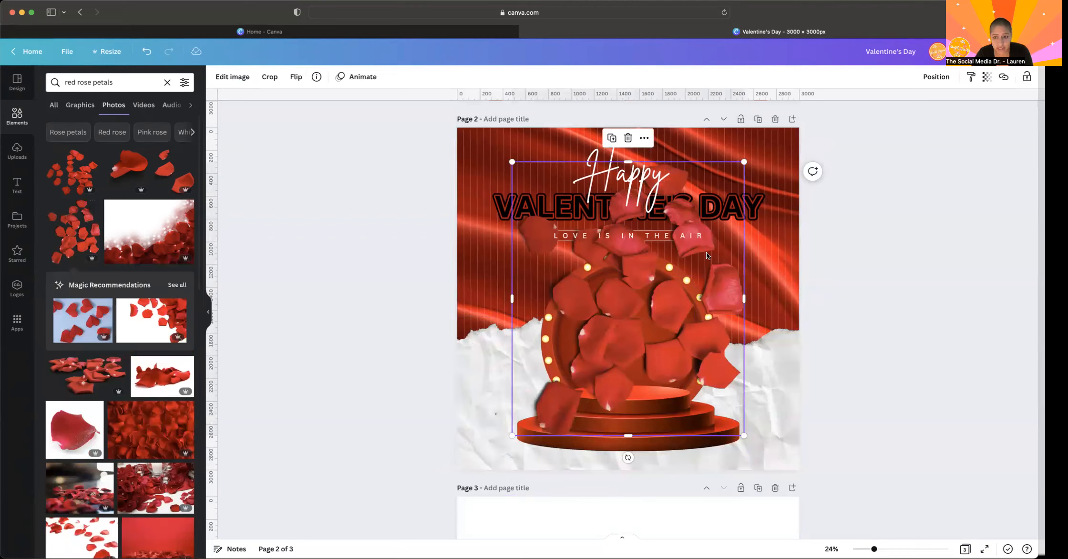
{"action": "left_click_drag", "start_coordinate": [628, 457], "coordinate": [499, 298]}
{"action": "left_click_drag", "start_coordinate": [567, 314], "coordinate": [603, 368]}
{"action": "left_click_drag", "start_coordinate": [524, 237], "coordinate": [663, 323]}
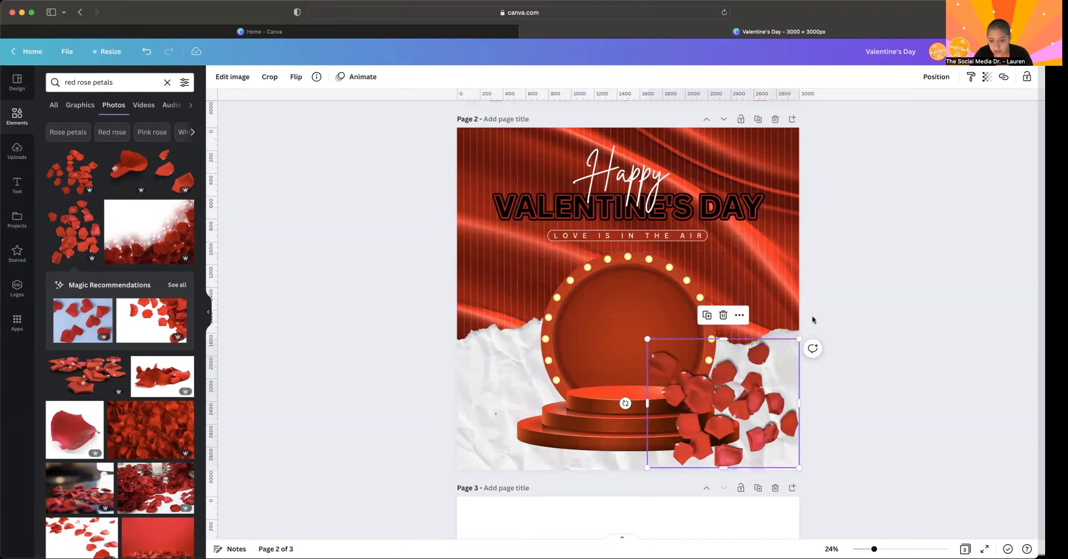
{"action": "left_click_drag", "start_coordinate": [625, 403], "coordinate": [648, 402]}
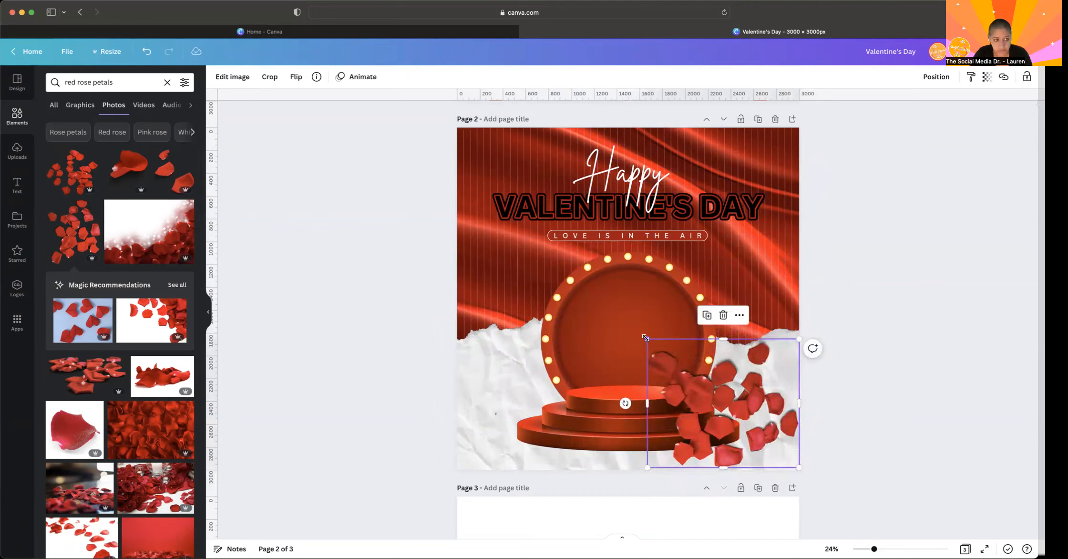
{"action": "left_click", "coordinate": [80, 105]}
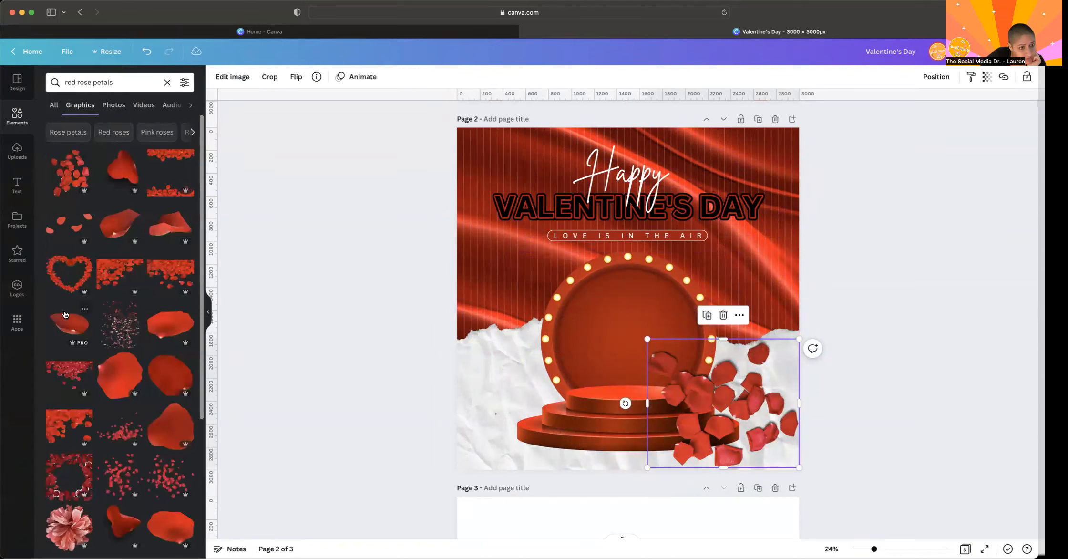
{"action": "left_click", "coordinate": [121, 432]}
{"action": "key", "text": "Delete"}
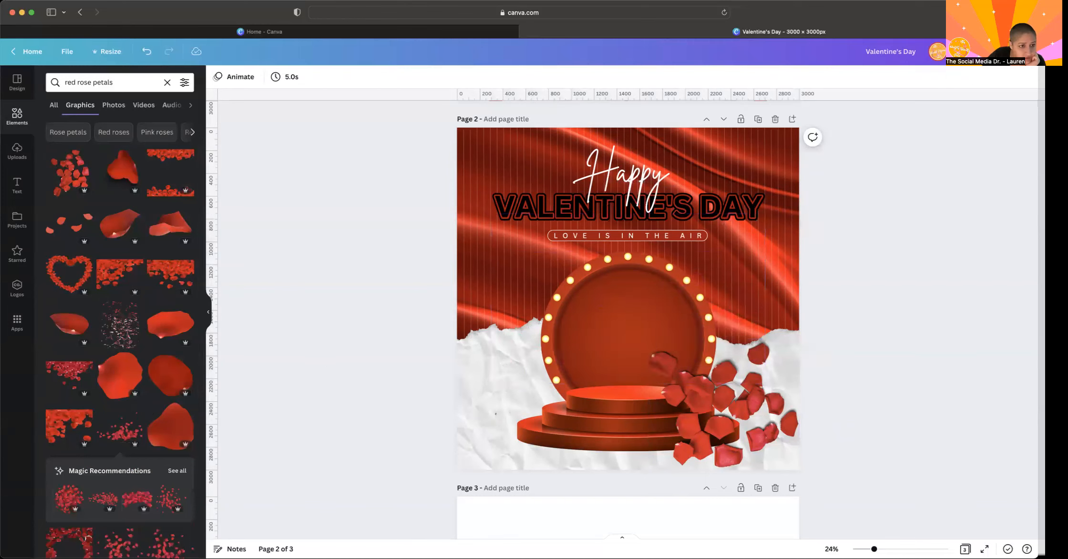
{"action": "left_click", "coordinate": [113, 104]}
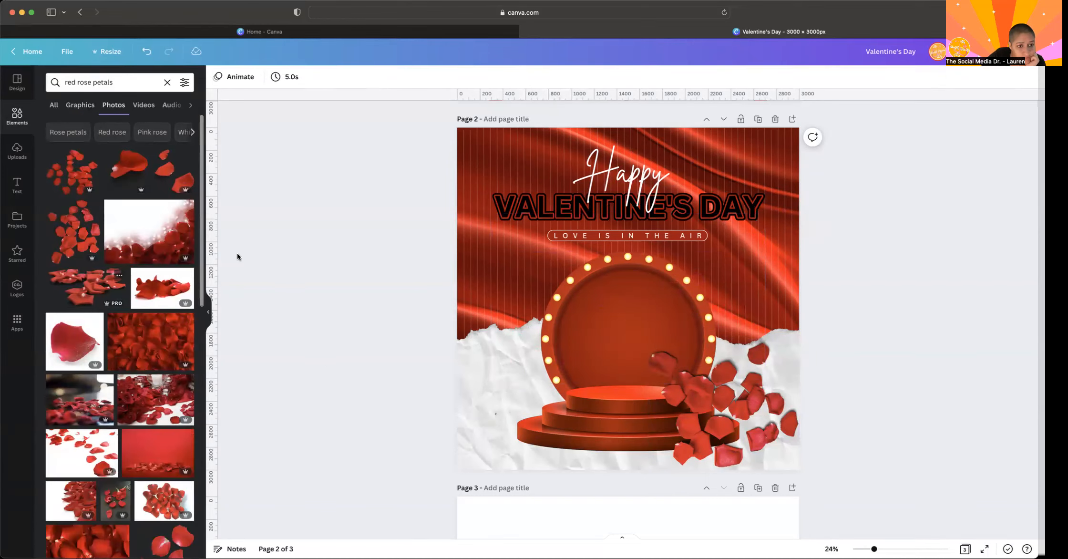
- Duplicate the petals image on page 2, mirror the copy with Flip vertical and align it with the page's lower-left corner
{"action": "left_click", "coordinate": [686, 339]}
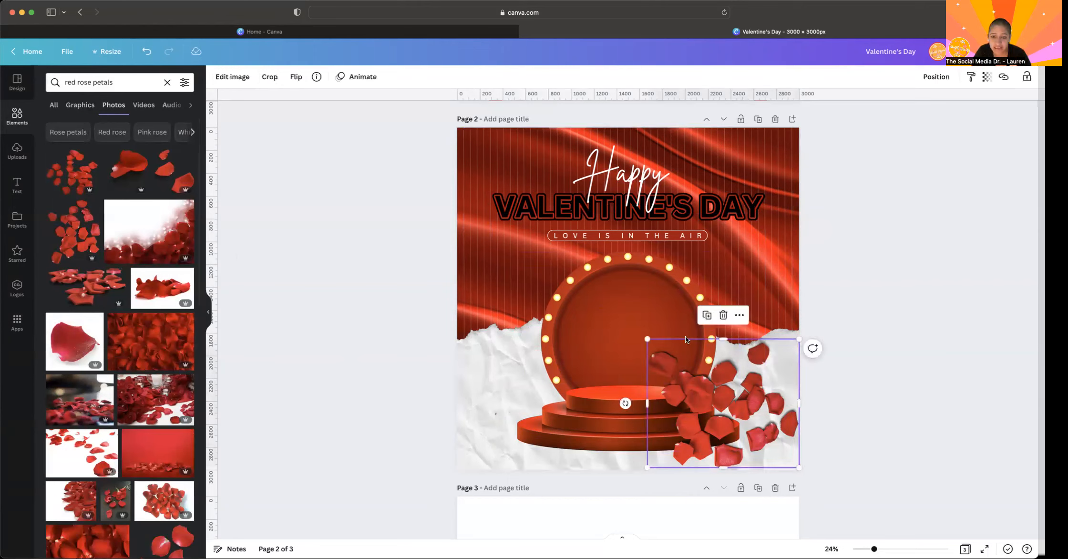
{"action": "left_click", "coordinate": [707, 315]}
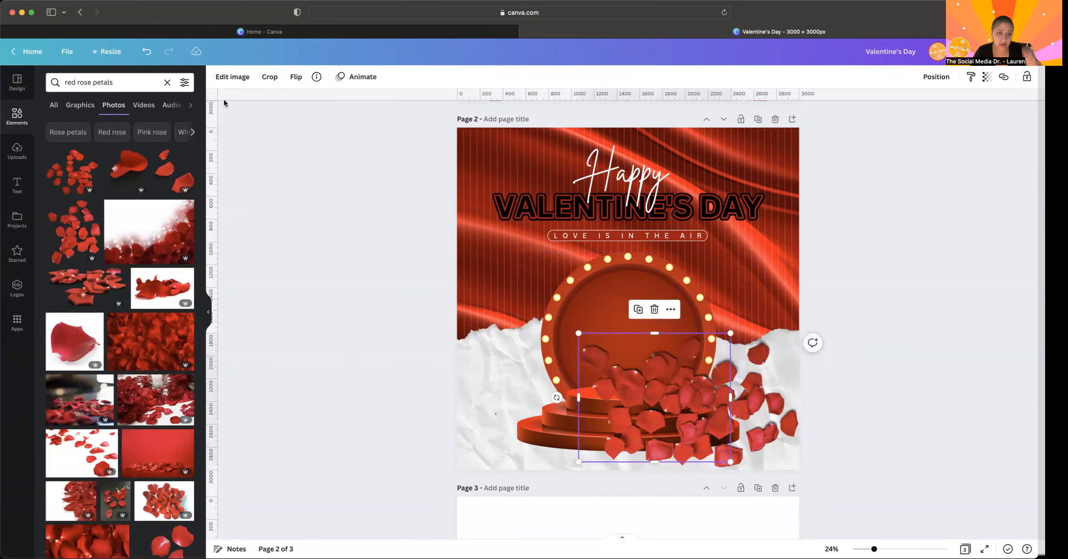
{"action": "left_click", "coordinate": [296, 76]}
{"action": "left_click", "coordinate": [318, 102]}
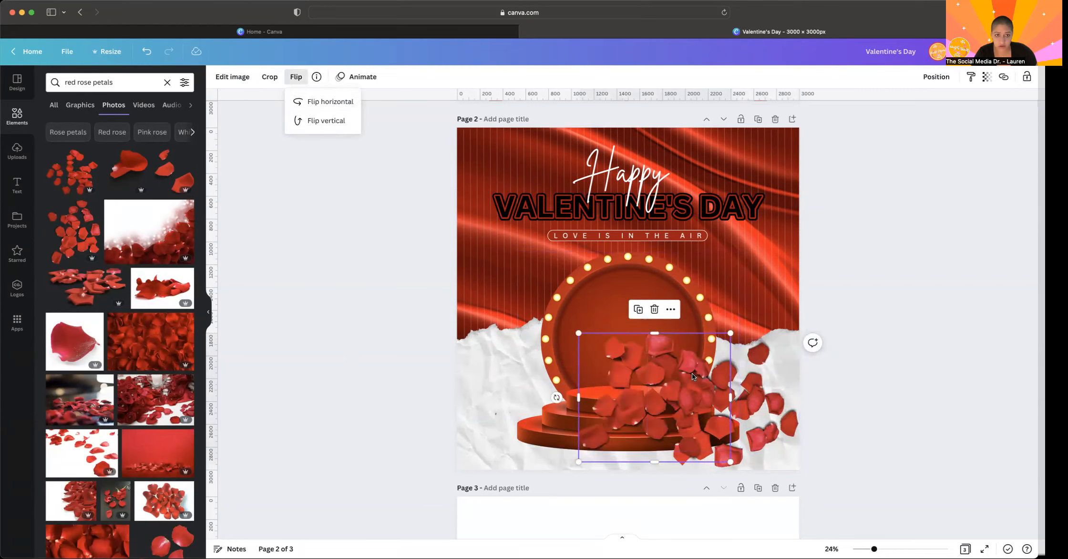
{"action": "left_click", "coordinate": [318, 106]}
{"action": "left_click", "coordinate": [313, 123]}
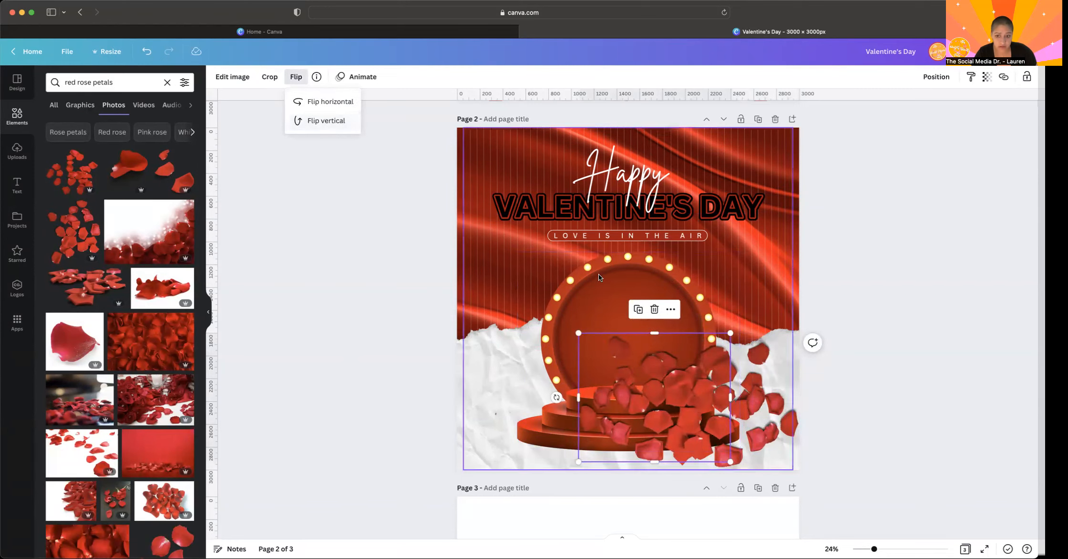
{"action": "left_click", "coordinate": [624, 355]}
{"action": "left_click_drag", "start_coordinate": [623, 354], "coordinate": [511, 358]}
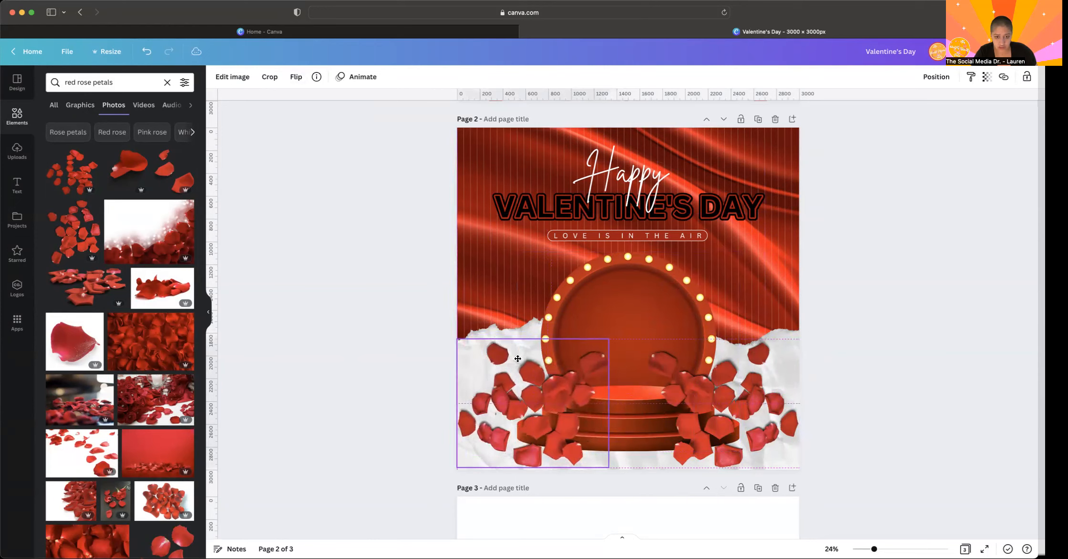
{"action": "left_click", "coordinate": [422, 362]}
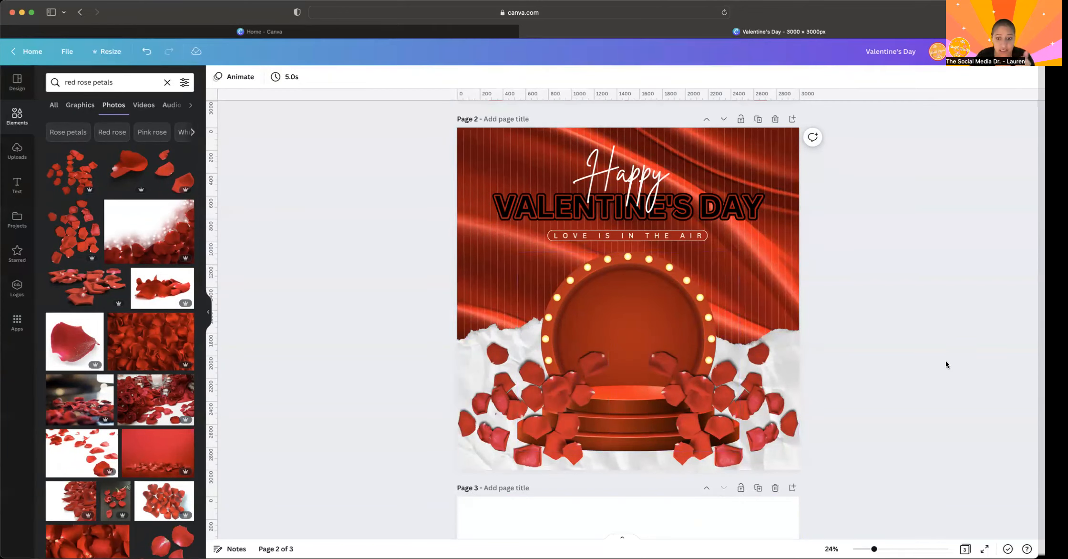
{"action": "scroll", "coordinate": [945, 360], "scroll_direction": "up", "scroll_amount": 8}
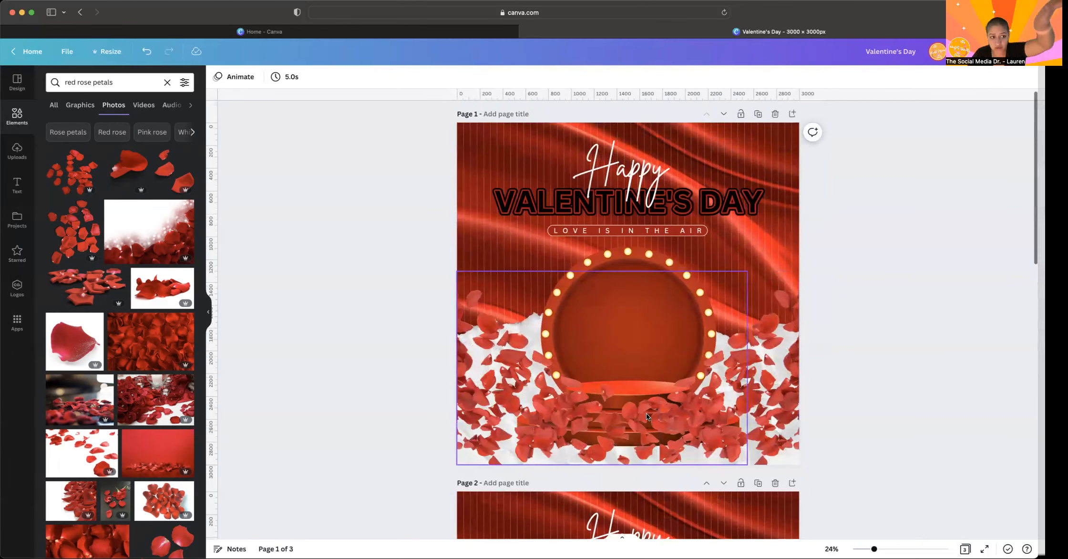
{"action": "scroll", "coordinate": [612, 395], "scroll_direction": "down", "scroll_amount": 10}
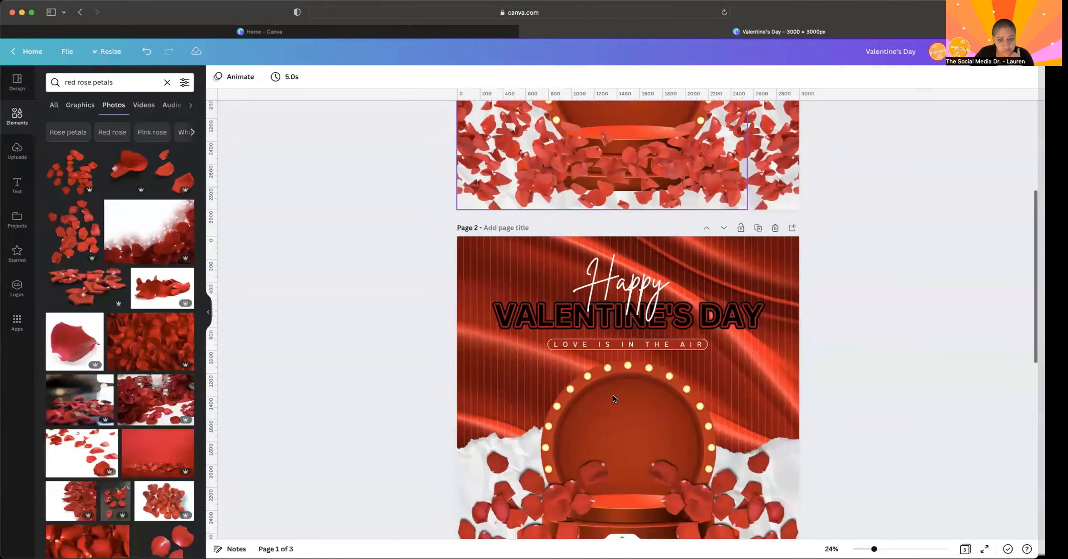
{"action": "scroll", "coordinate": [612, 395], "scroll_direction": "up", "scroll_amount": 1}
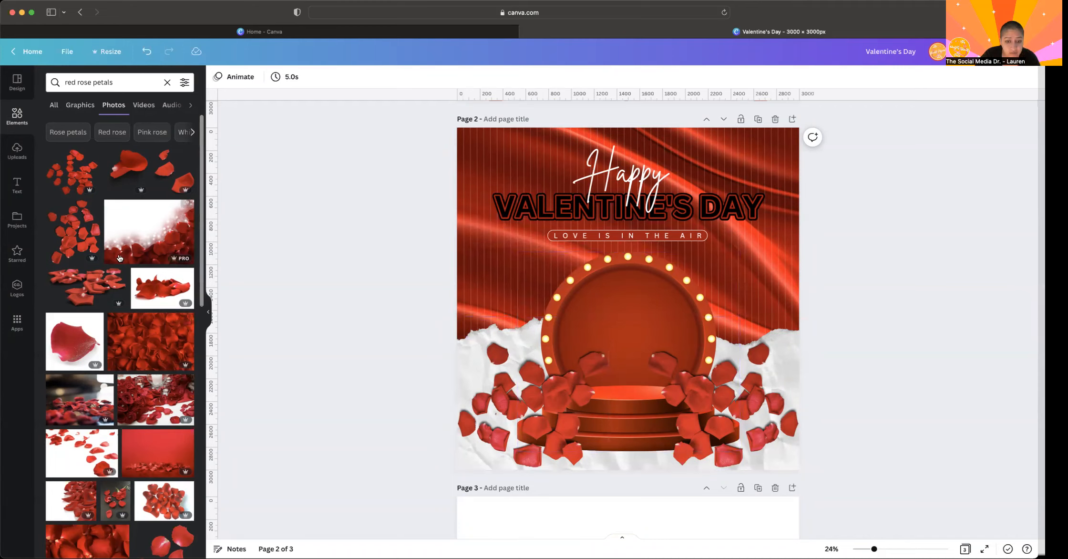
- Search the elements for "lipstick" and add the photo cutout of the tilted black and silver red lipstick to page 2
{"action": "left_click", "coordinate": [166, 85]}
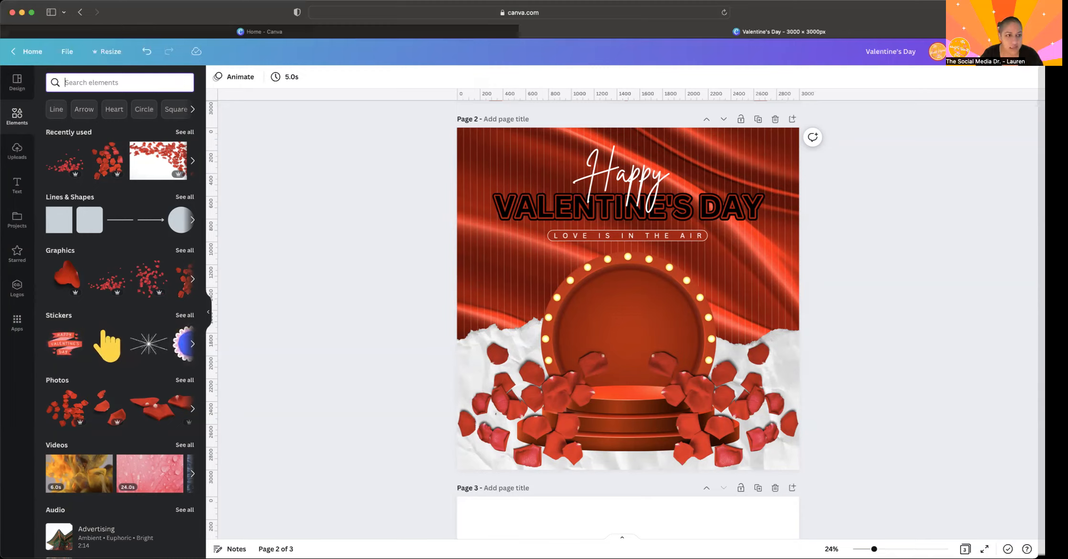
{"action": "type", "text": "l"}
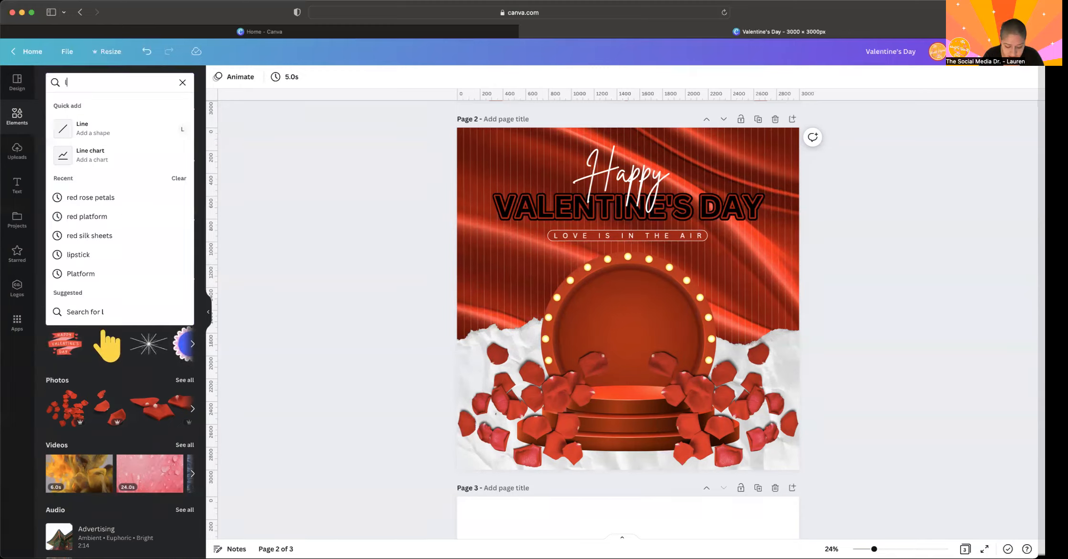
{"action": "type", "text": "ipstick"}
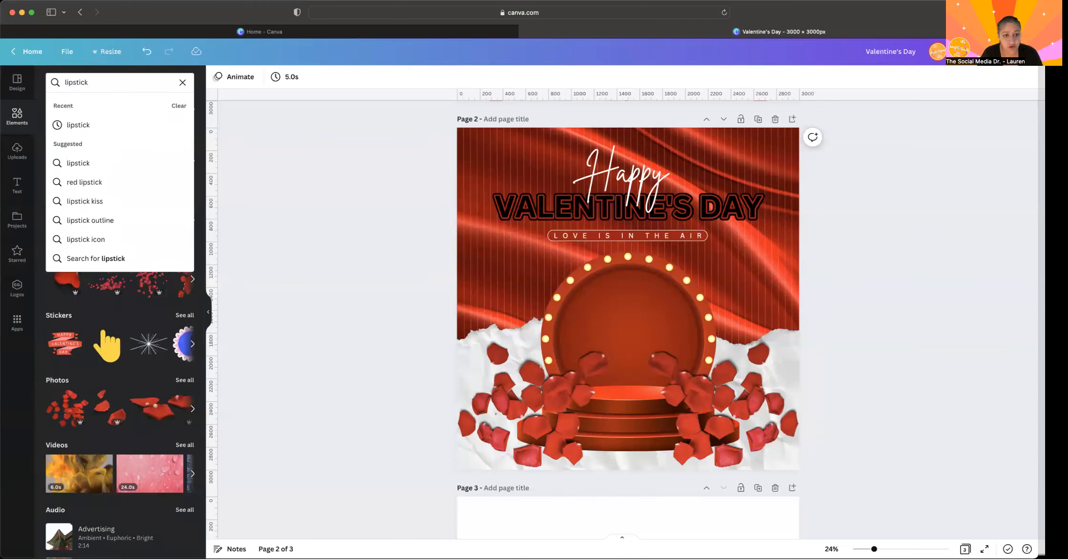
{"action": "key", "text": "Return"}
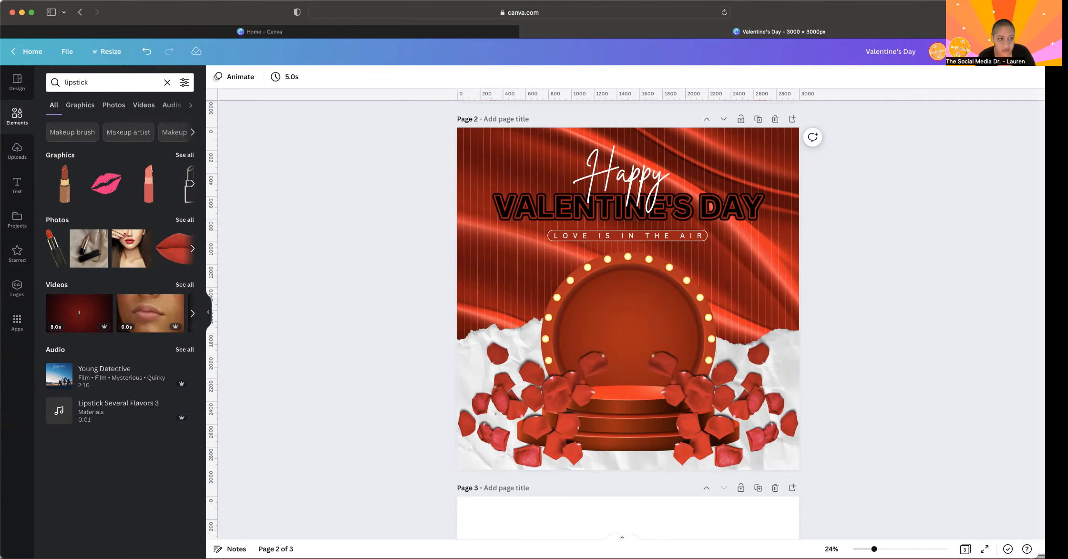
{"action": "left_click", "coordinate": [182, 221]}
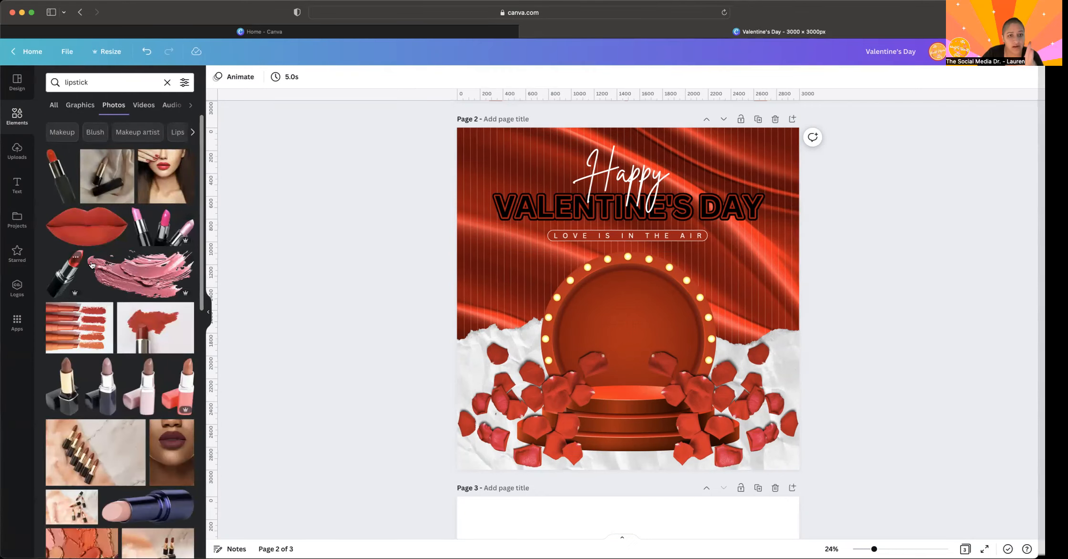
{"action": "left_click", "coordinate": [64, 278]}
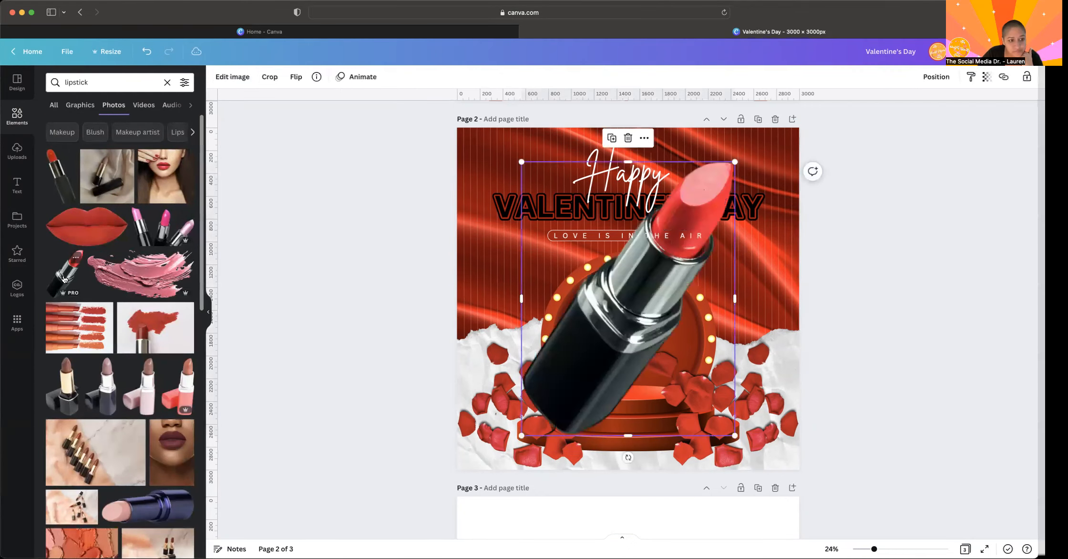
- Shrink the lipstick photo and center it inside the bulb-lit circle so that it stands on the stage's upper tier
{"action": "left_click_drag", "start_coordinate": [734, 162], "coordinate": [604, 309]}
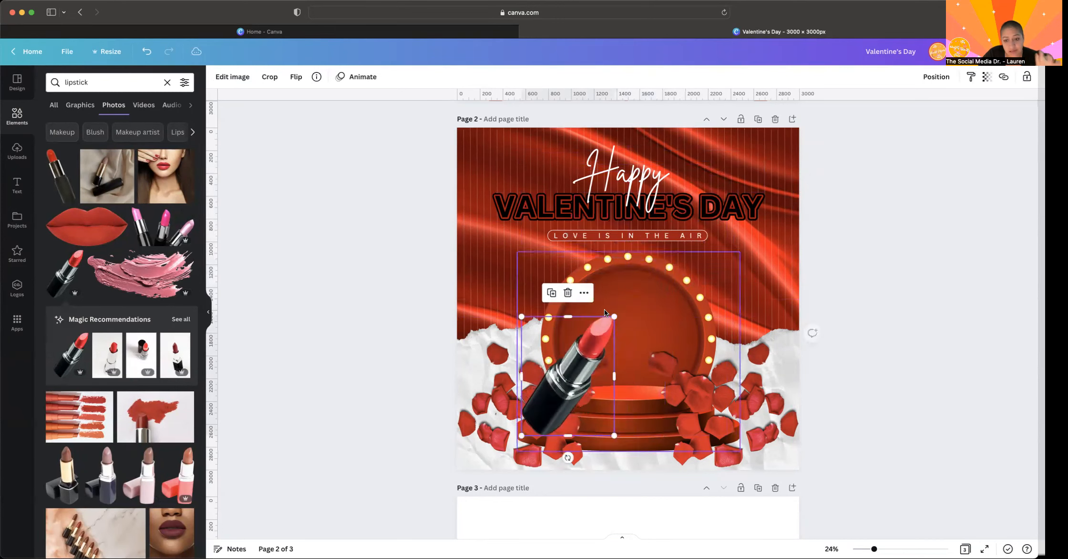
{"action": "left_click_drag", "start_coordinate": [579, 364], "coordinate": [639, 325]}
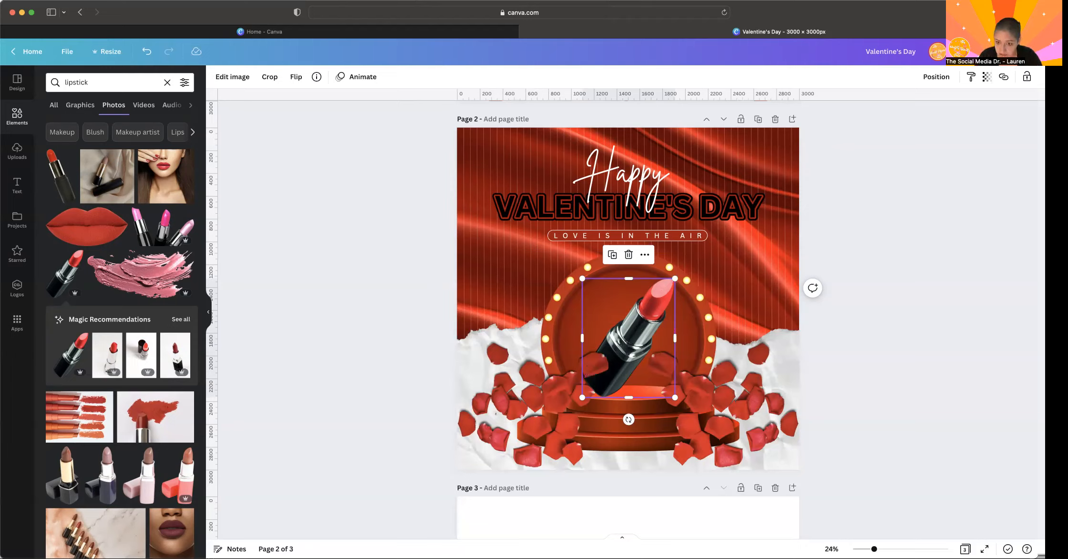
{"action": "left_click", "coordinate": [911, 249]}
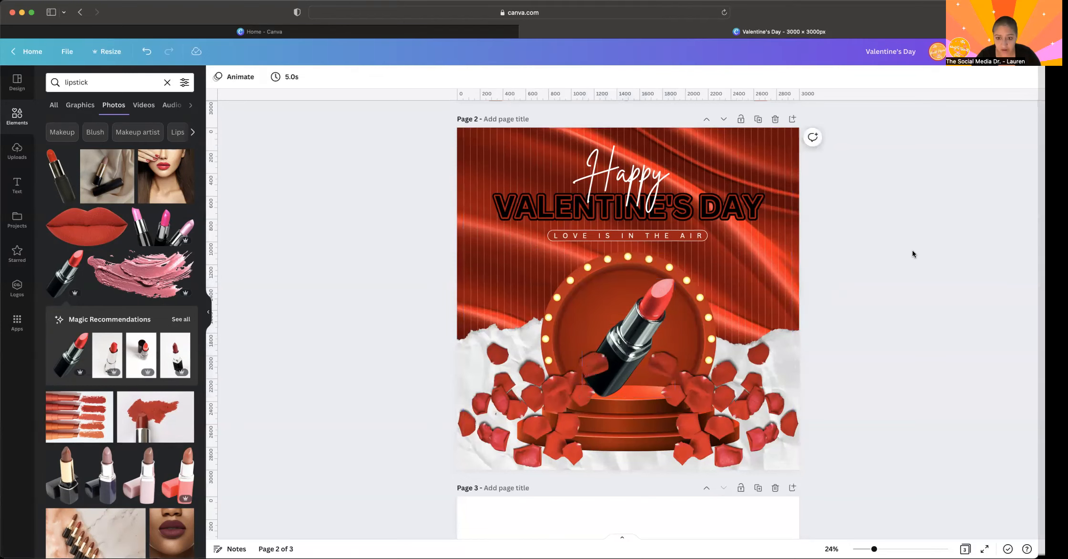
{"action": "left_click", "coordinate": [619, 360]}
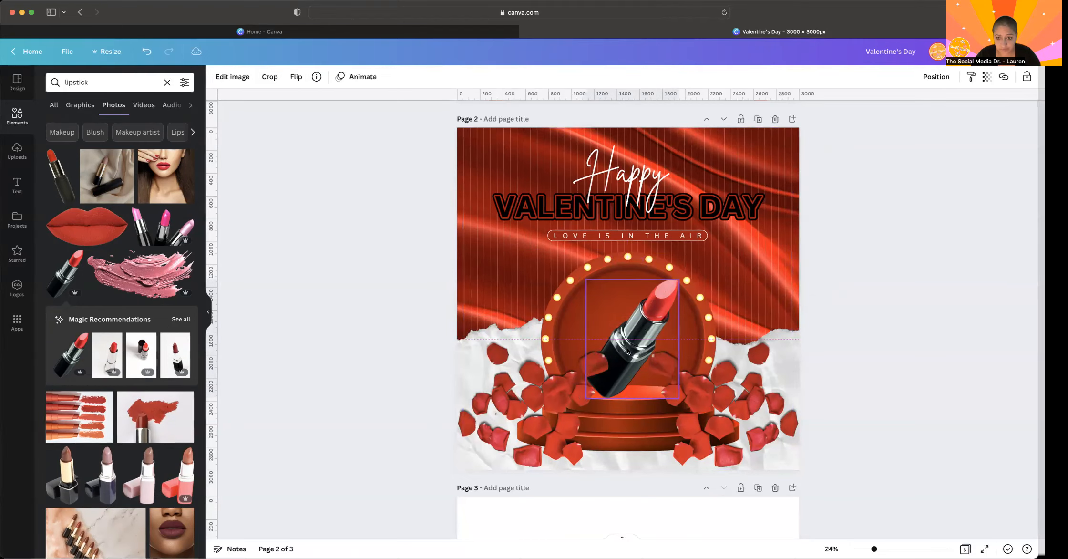
{"action": "left_click_drag", "start_coordinate": [673, 278], "coordinate": [646, 311]}
{"action": "left_click", "coordinate": [825, 248]}
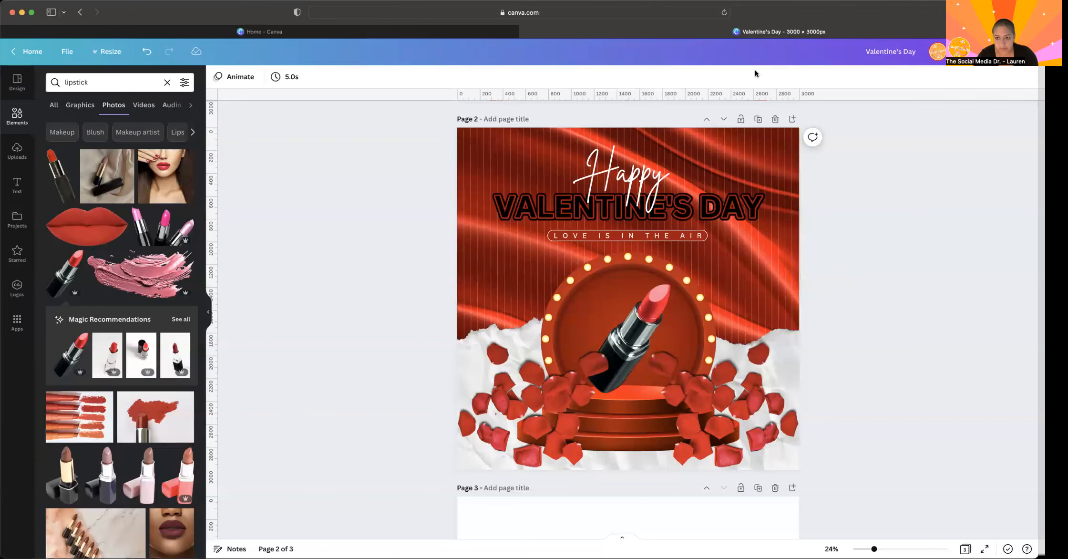
- Duplicate page 2 and search the graphics for "house"
{"action": "left_click", "coordinate": [757, 119]}
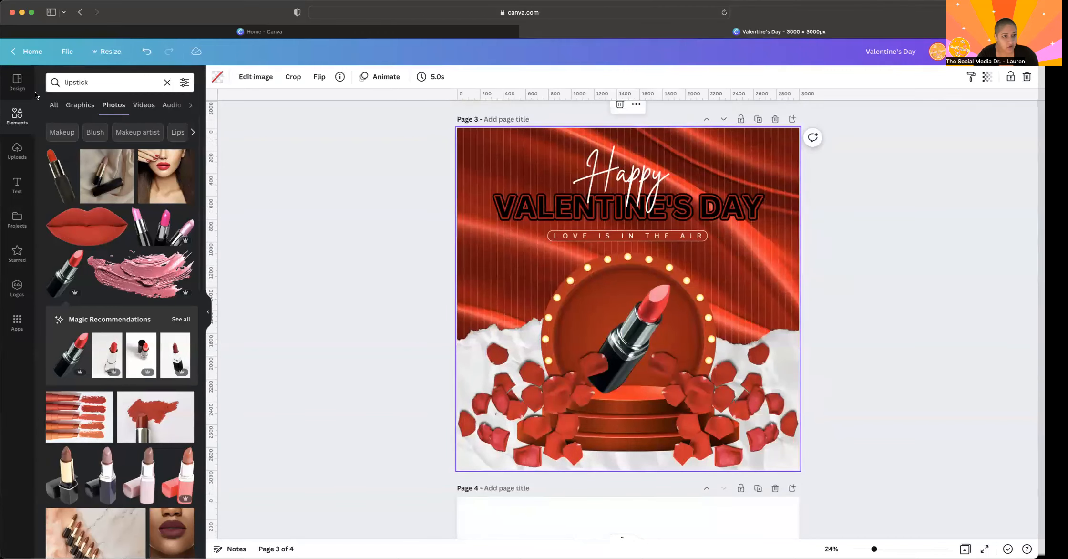
{"action": "double_click", "coordinate": [87, 88]}
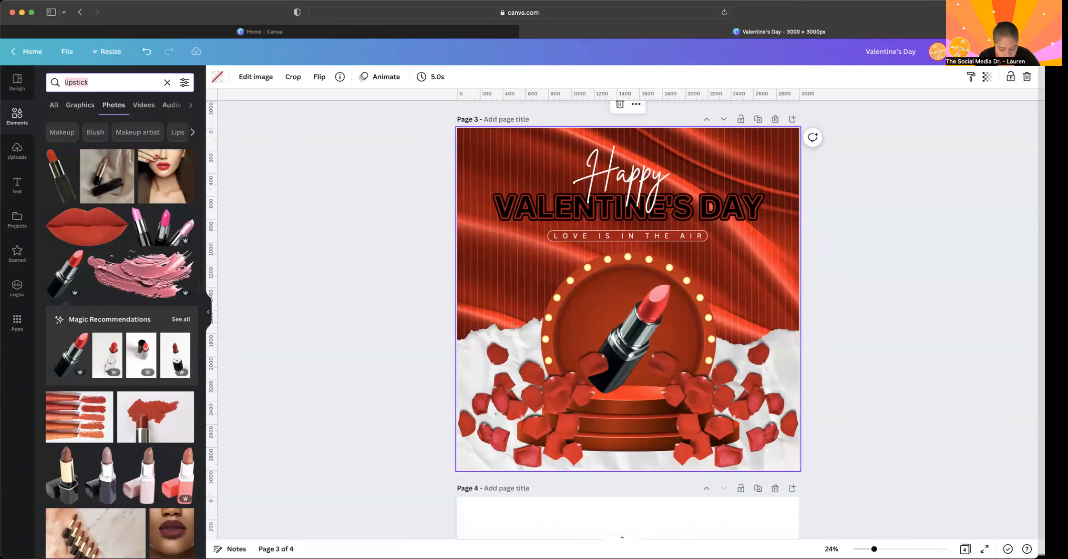
{"action": "type", "text": "house"}
{"action": "key", "text": "Return"}
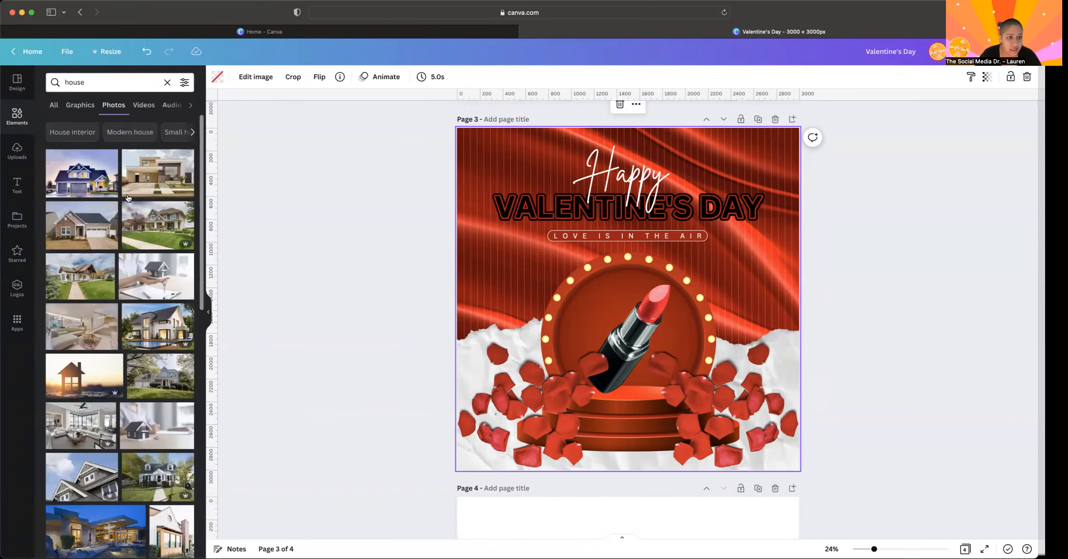
{"action": "left_click", "coordinate": [80, 106]}
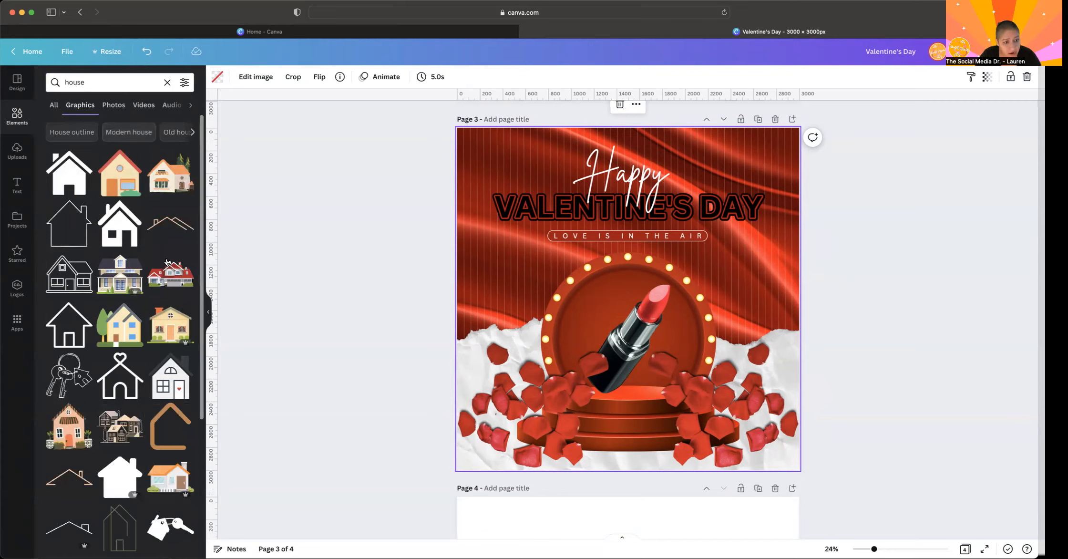
{"action": "left_click", "coordinate": [165, 324]}
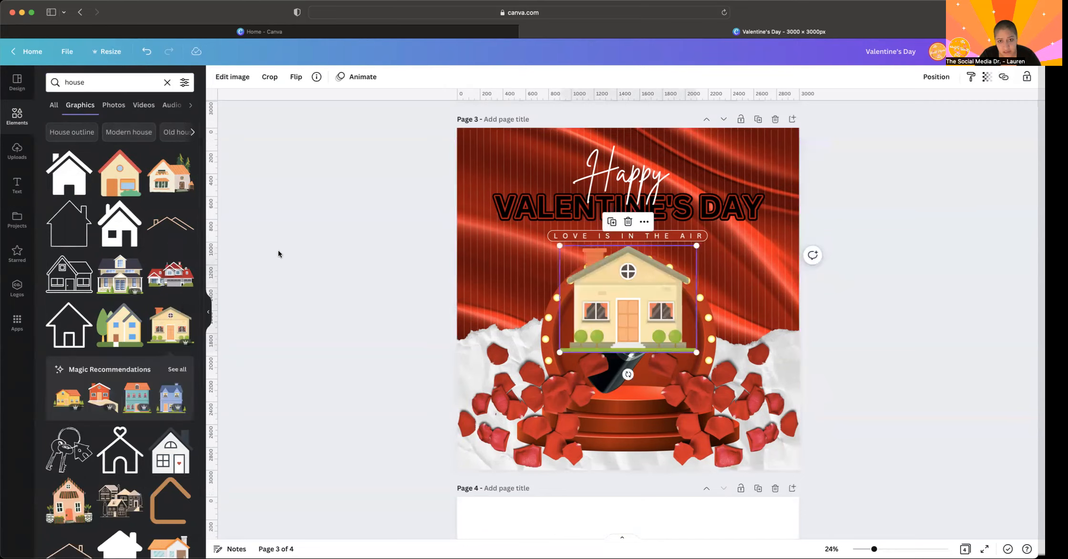
{"action": "key", "text": "Delete"}
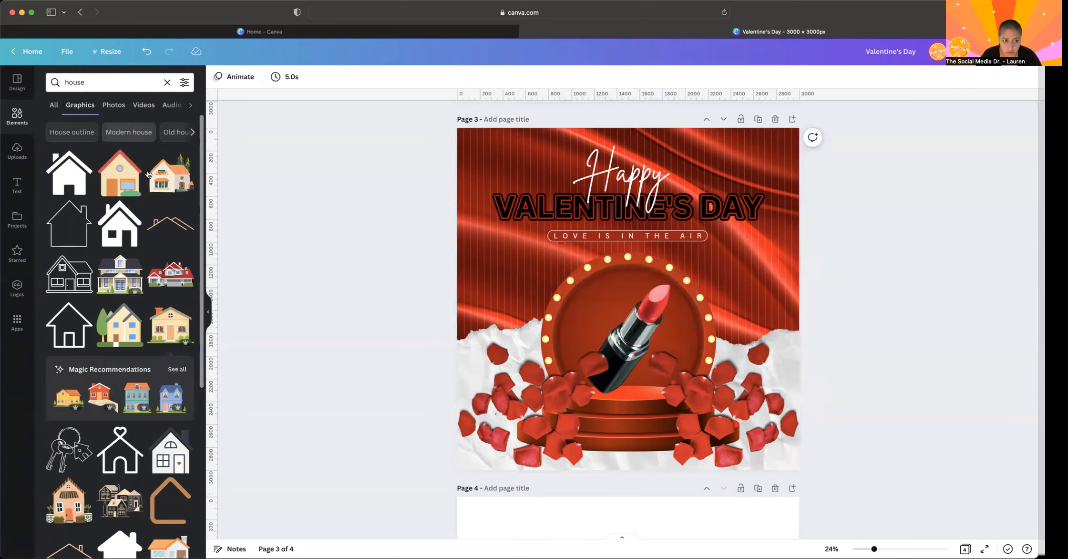
{"action": "left_click", "coordinate": [108, 167]}
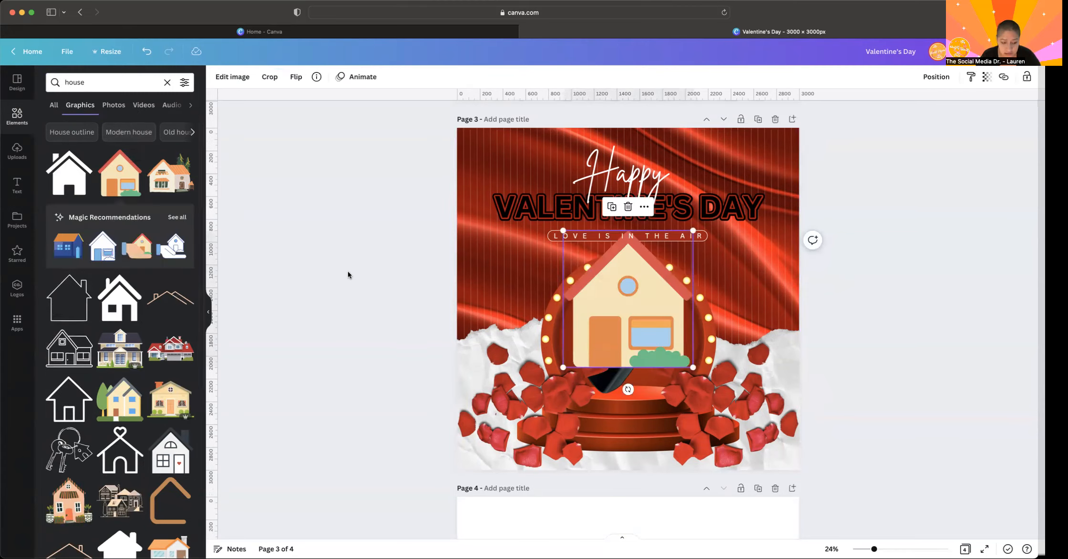
{"action": "key", "text": "Delete"}
{"action": "scroll", "coordinate": [58, 396], "scroll_direction": "down", "scroll_amount": 5}
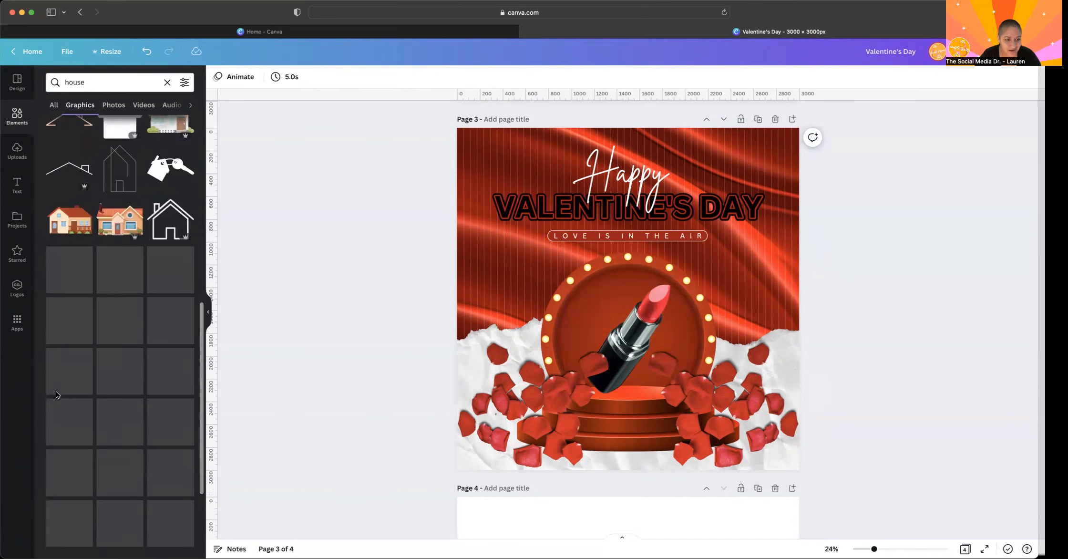
{"action": "left_click", "coordinate": [115, 223]}
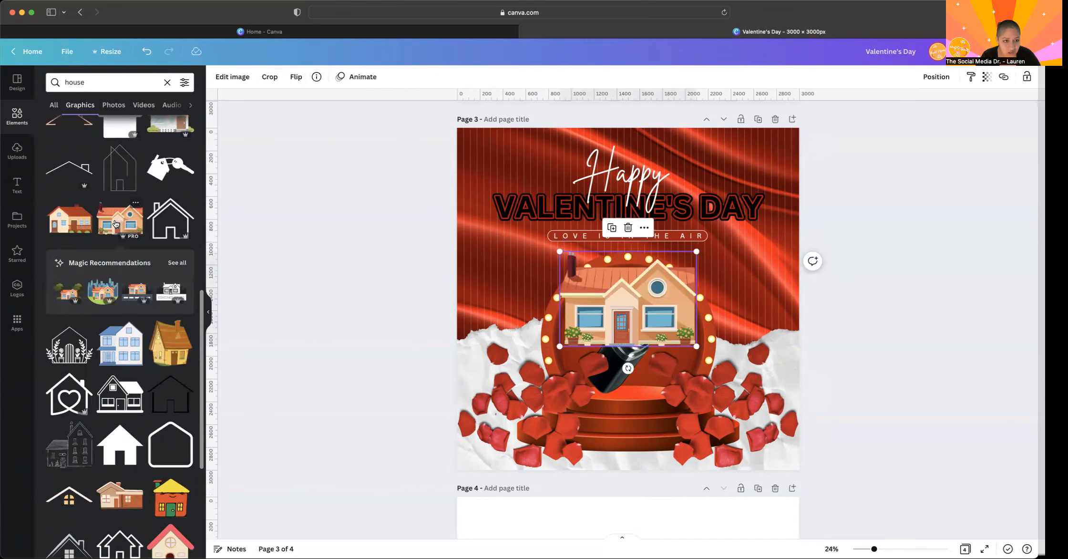
{"action": "key", "text": "Delete"}
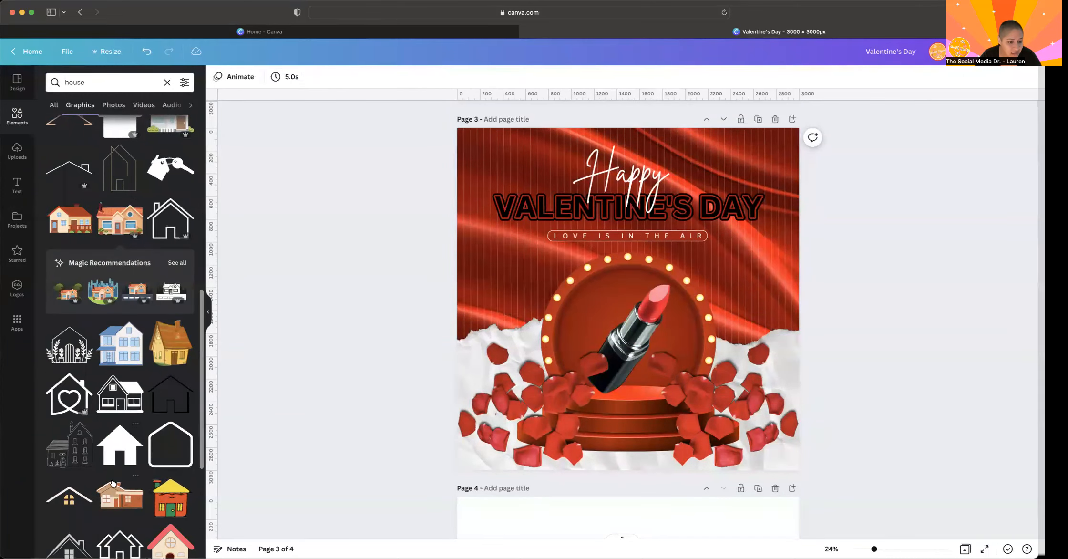
- Add the blue two-storey house graphic with the purple door to page 3
{"action": "scroll", "coordinate": [102, 429], "scroll_direction": "down", "scroll_amount": 5}
{"action": "scroll", "coordinate": [115, 400], "scroll_direction": "down", "scroll_amount": 7}
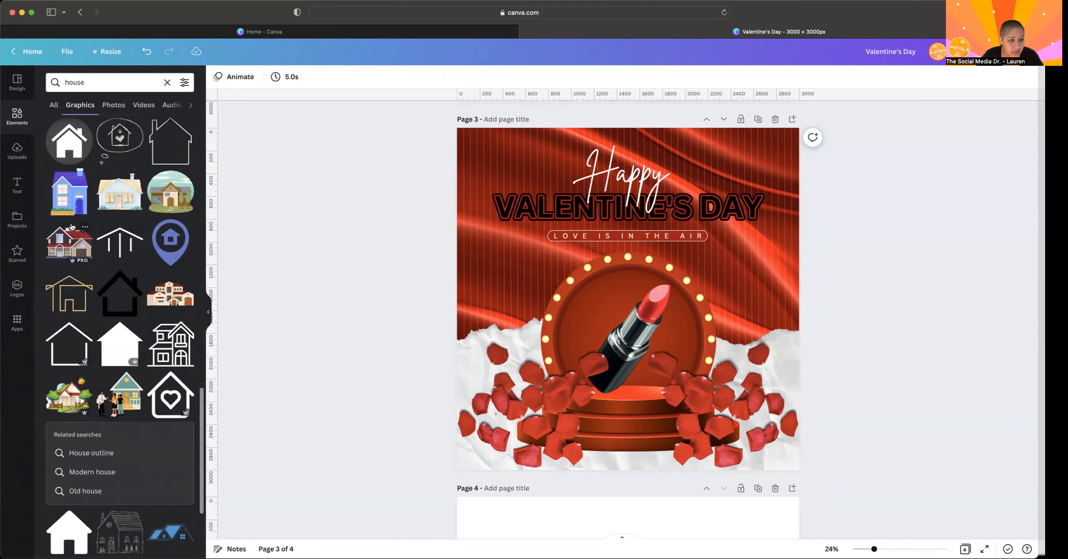
{"action": "left_click", "coordinate": [70, 193]}
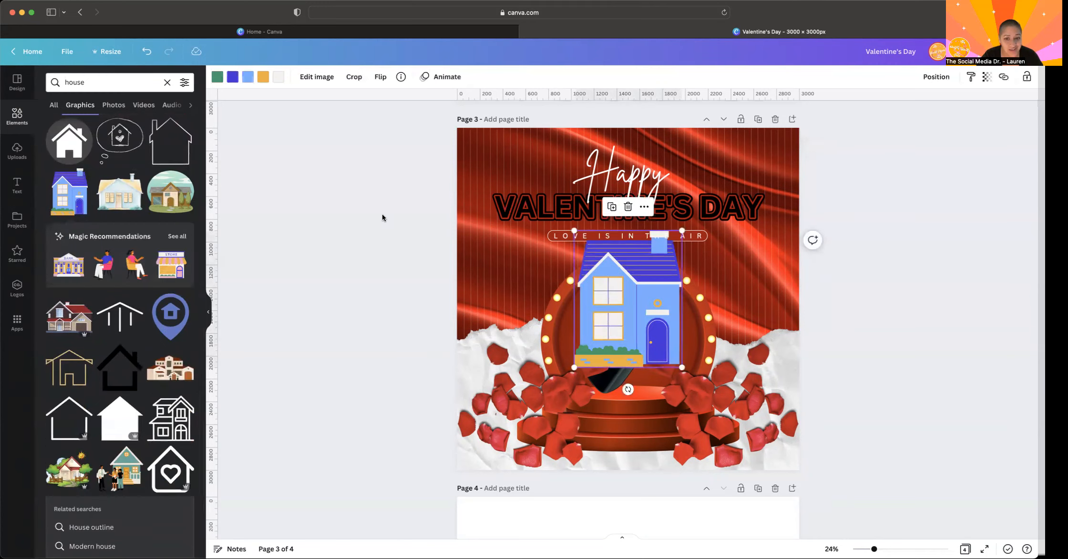
- Recolor the house graphic with reds from the photo colors, making the walls bright red and the roof and door a softer red
{"action": "left_click", "coordinate": [217, 77]}
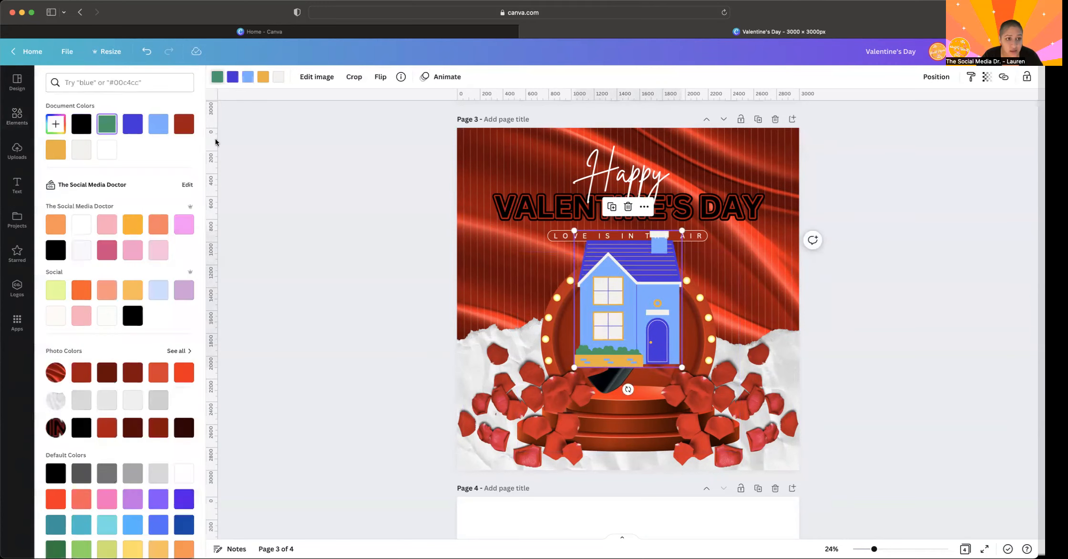
{"action": "left_click", "coordinate": [191, 123]}
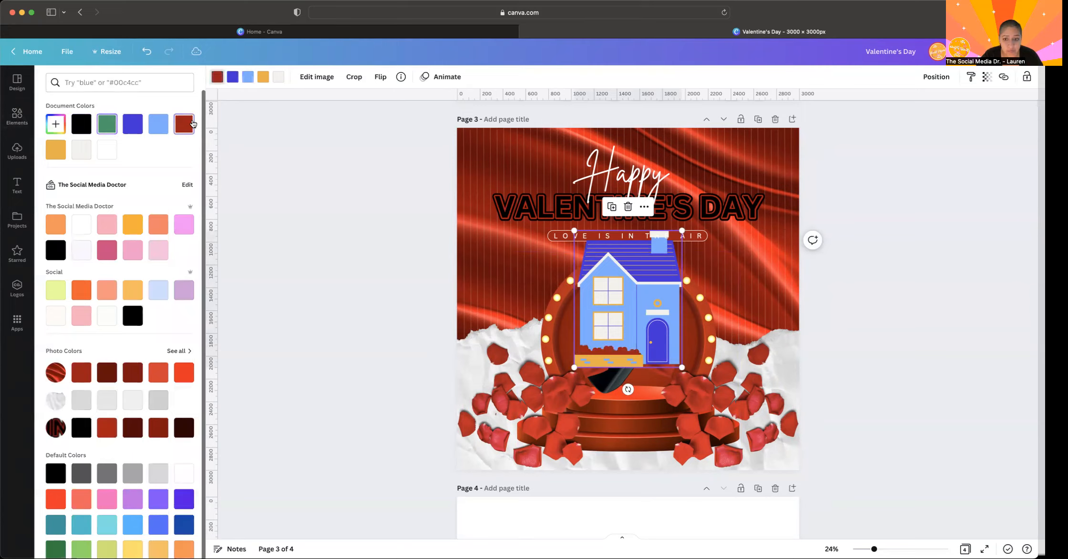
{"action": "left_click", "coordinate": [113, 128]}
{"action": "left_click", "coordinate": [247, 77]}
{"action": "left_click", "coordinate": [182, 127]}
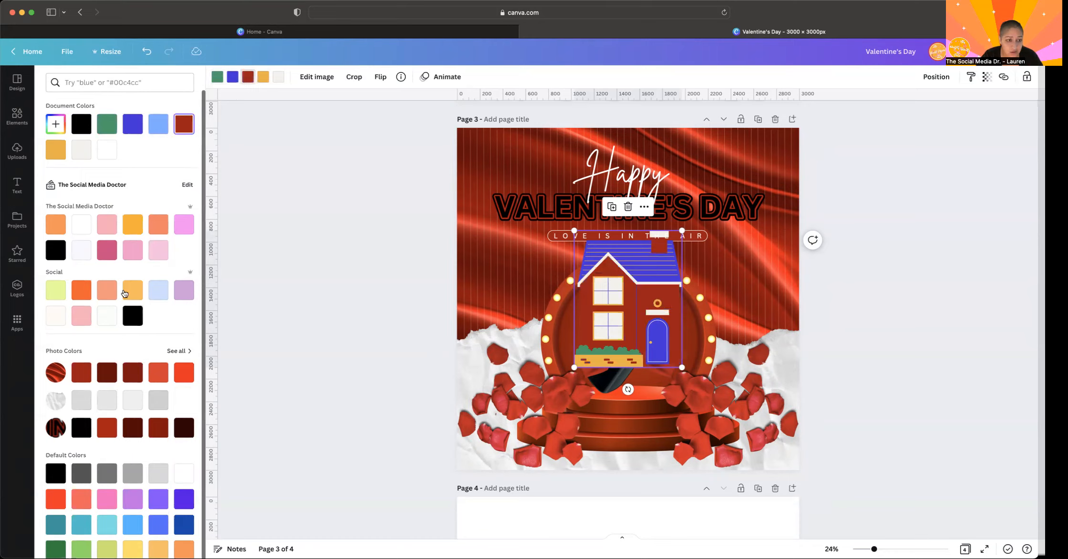
{"action": "left_click", "coordinate": [184, 371]}
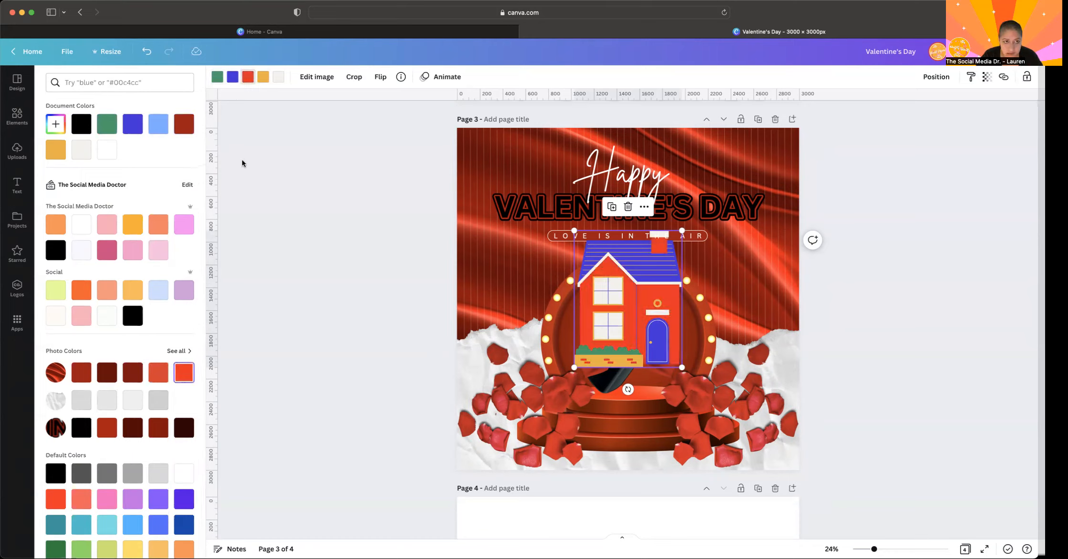
{"action": "left_click", "coordinate": [232, 77]}
{"action": "left_click", "coordinate": [158, 372]}
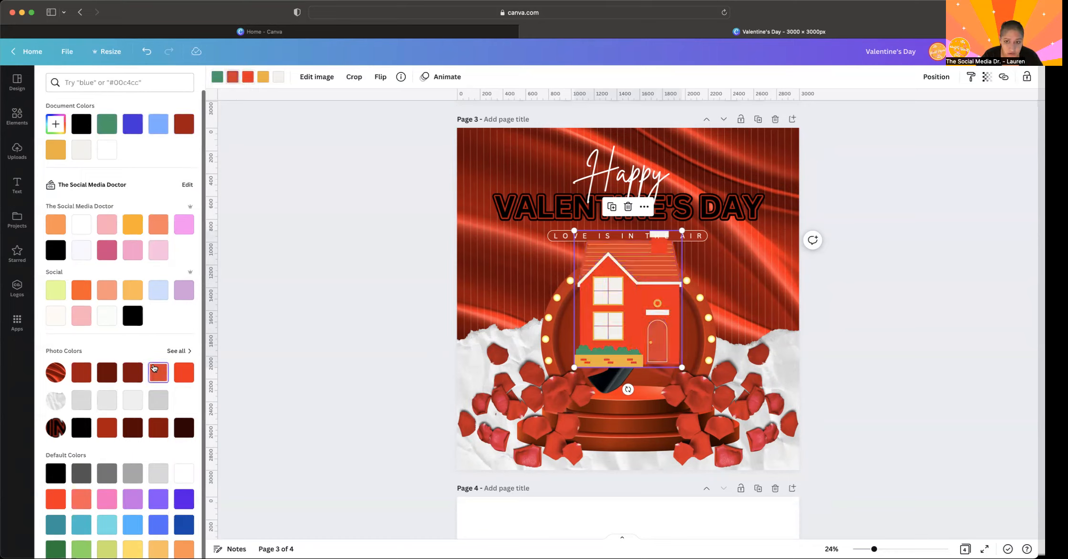
{"action": "left_click", "coordinate": [262, 77]}
{"action": "left_click", "coordinate": [132, 372]}
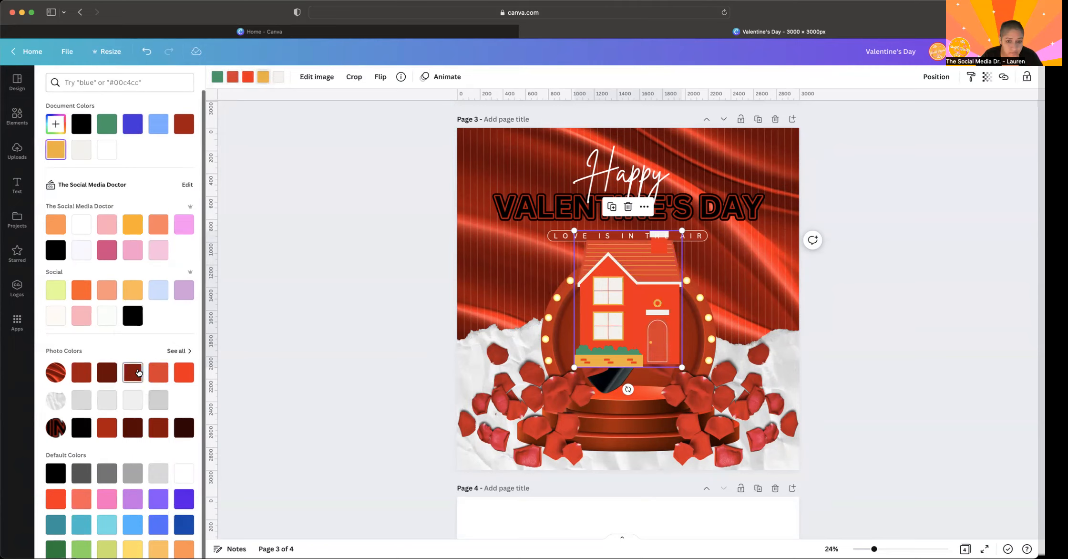
- Delete the house graphic from page 3
{"action": "left_click_drag", "start_coordinate": [627, 299], "coordinate": [628, 329]}
{"action": "key", "text": "Delete"}
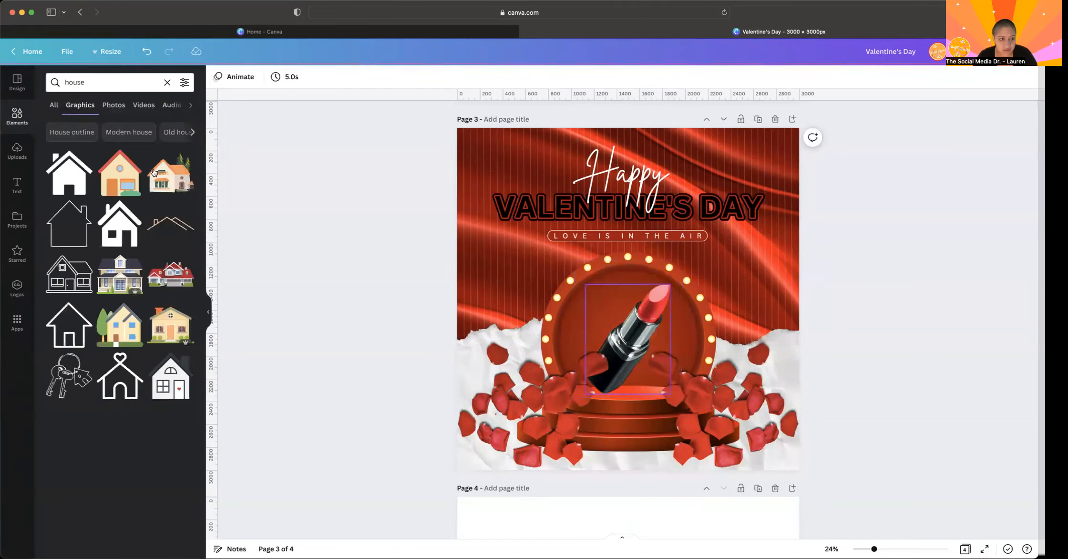
- Add the photo of the blue-grey house with garages at dusk to page 3 and remove its background
{"action": "left_click", "coordinate": [115, 107]}
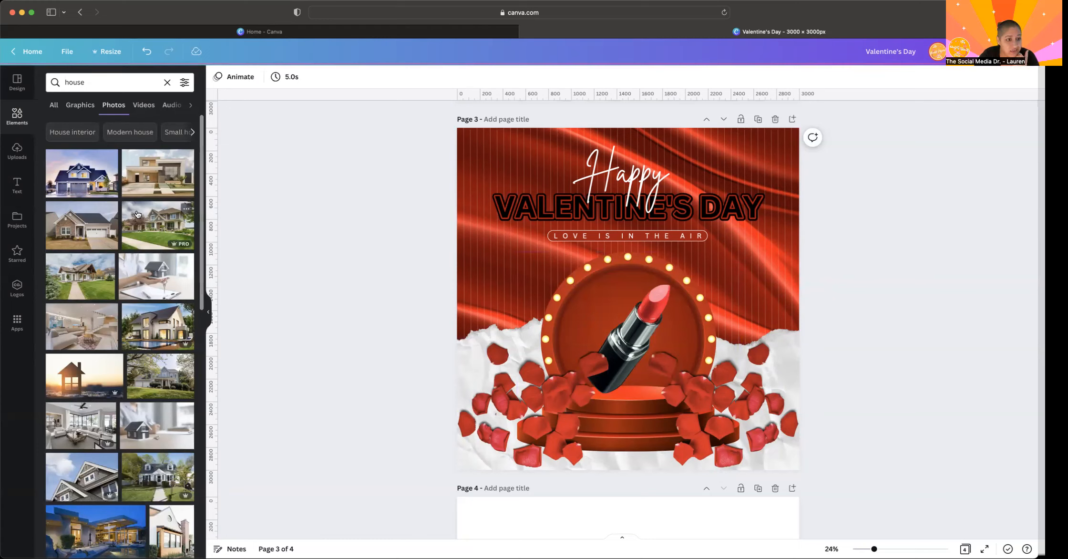
{"action": "left_click", "coordinate": [85, 174]}
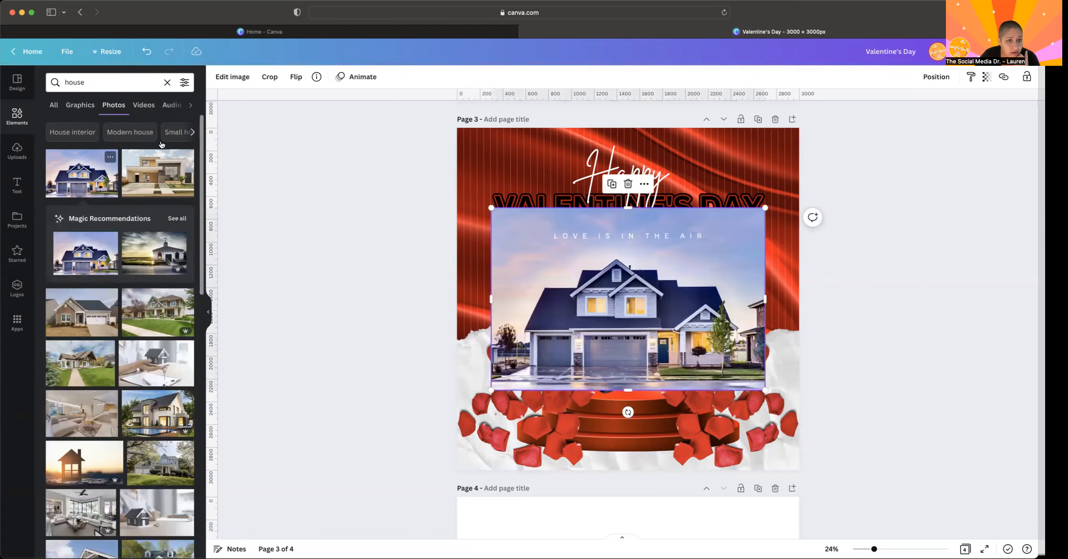
{"action": "left_click", "coordinate": [229, 78]}
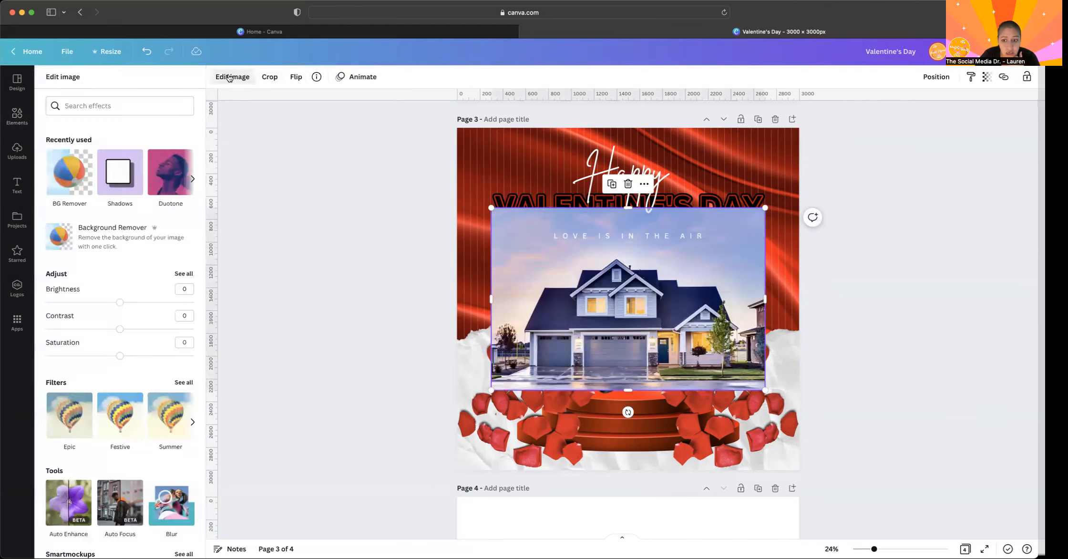
{"action": "left_click", "coordinate": [82, 236]}
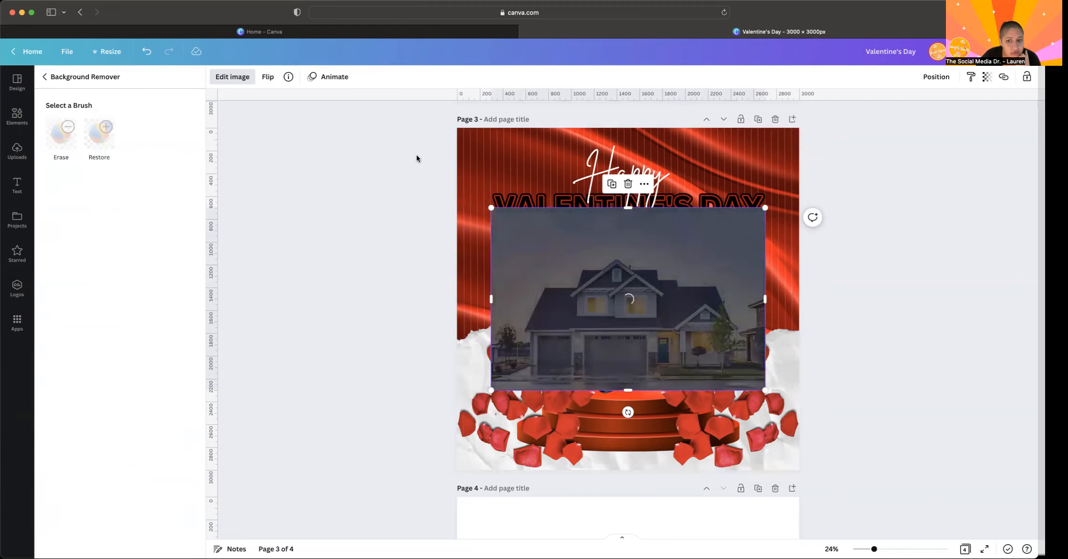
{"action": "scroll", "coordinate": [437, 296], "scroll_direction": "down", "scroll_amount": 1}
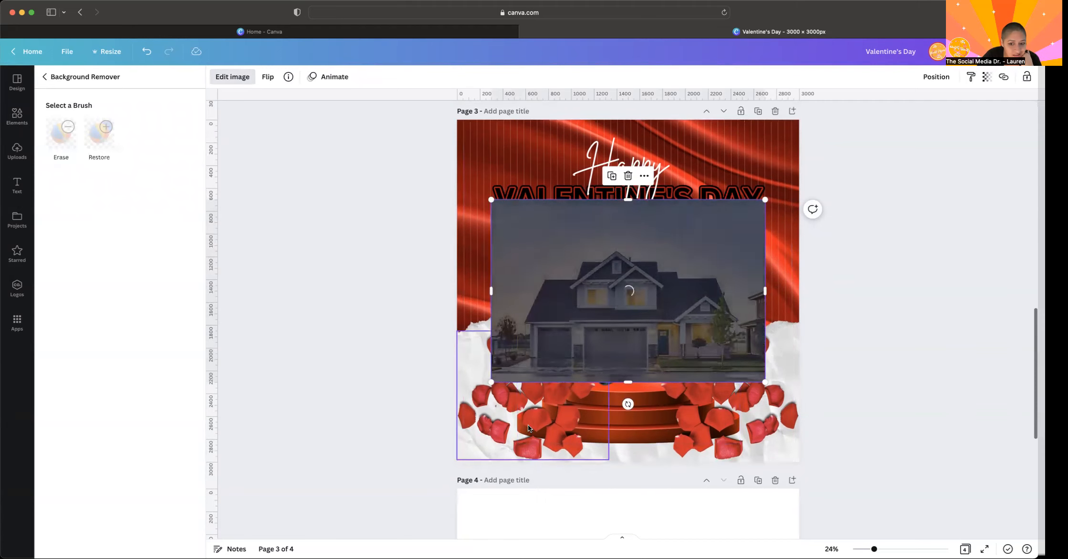
{"action": "left_click", "coordinate": [164, 541]}
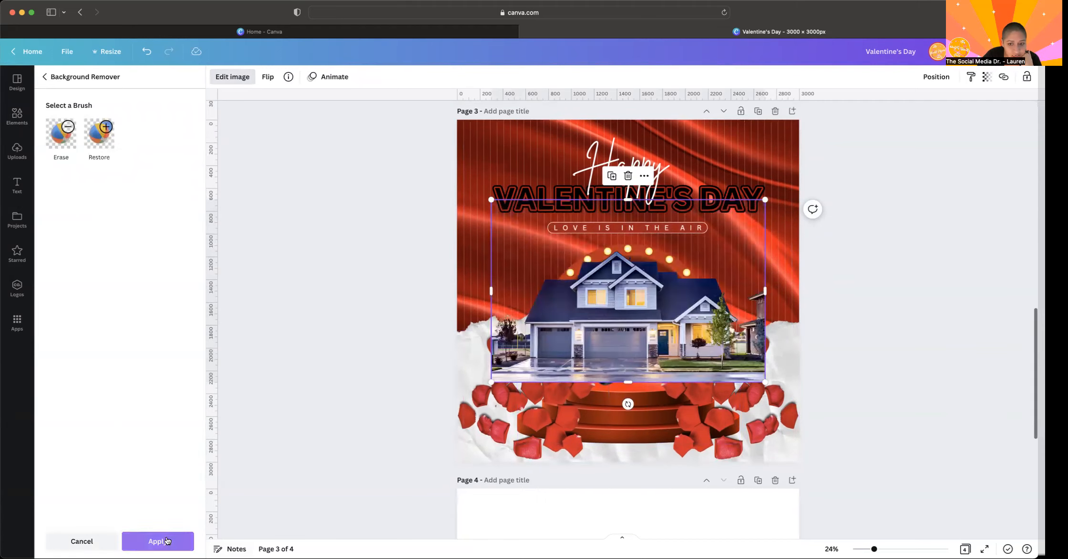
- Crop both sides of the house photo, then shrink it and center it inside the bulb-lit circle above the stage
{"action": "left_click_drag", "start_coordinate": [490, 289], "coordinate": [522, 293]}
{"action": "left_click_drag", "start_coordinate": [764, 299], "coordinate": [737, 296]}
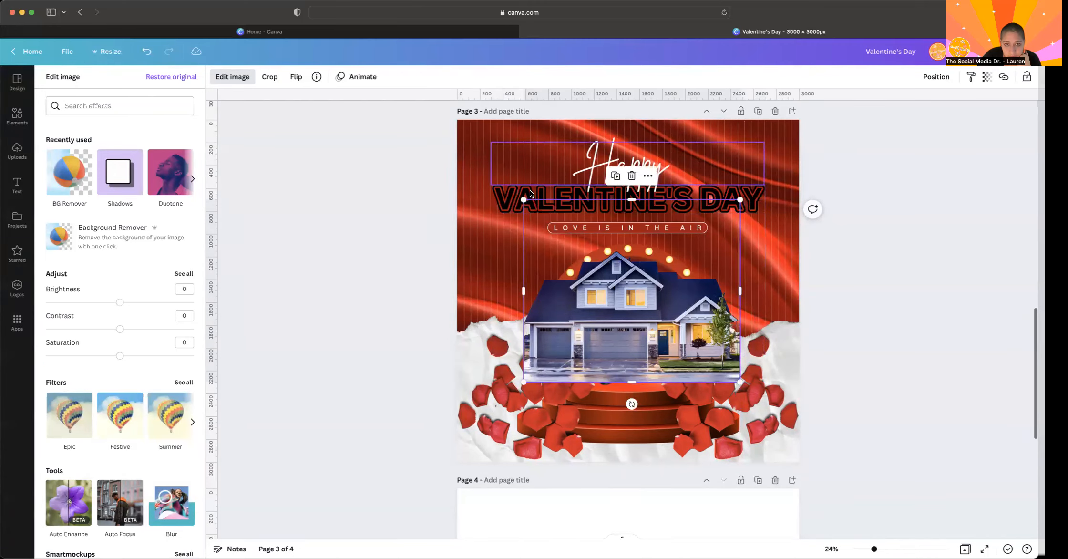
{"action": "left_click_drag", "start_coordinate": [524, 199], "coordinate": [593, 258]}
{"action": "left_click_drag", "start_coordinate": [669, 349], "coordinate": [633, 346]}
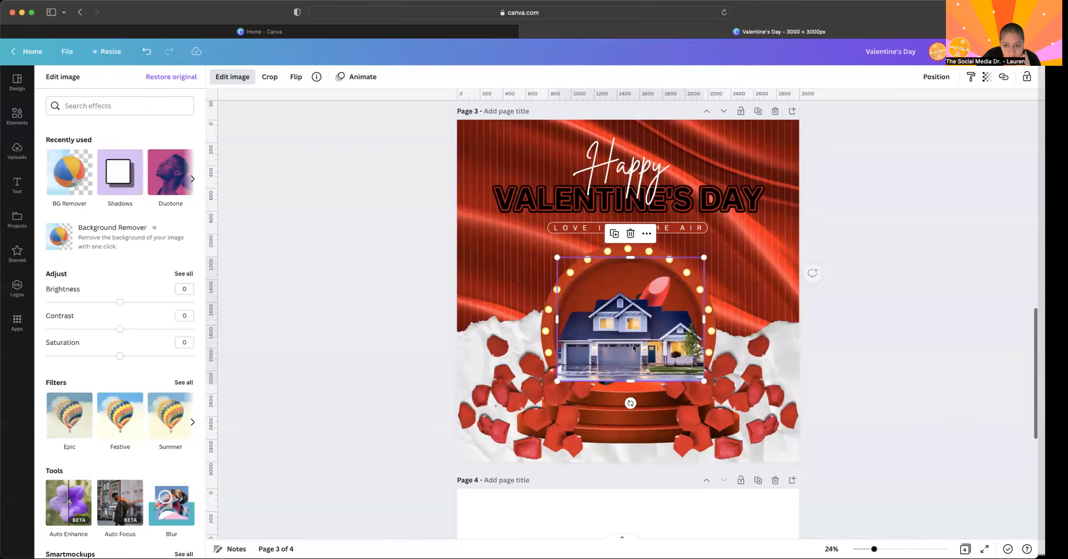
- Send the house photo backward behind the rose petals and delete the lipstick from page 3
{"action": "left_click", "coordinate": [869, 237]}
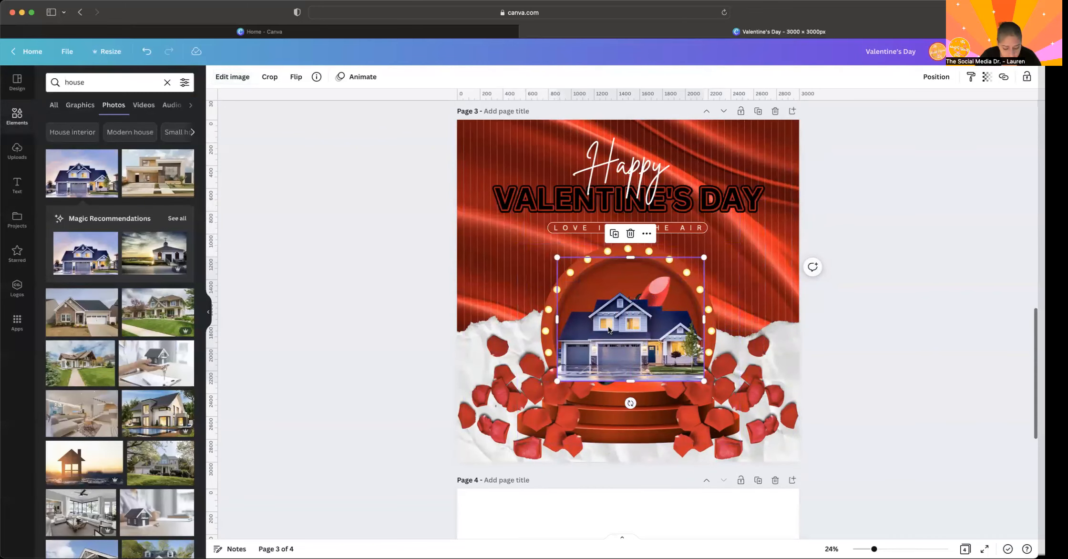
{"action": "key", "text": "super+bracketleft"}
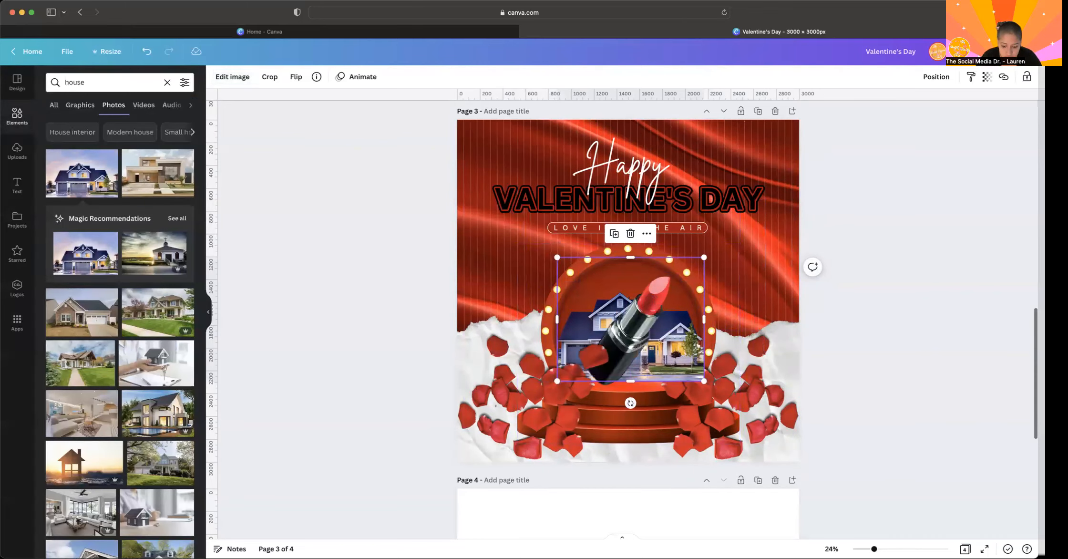
{"action": "left_click", "coordinate": [651, 318]}
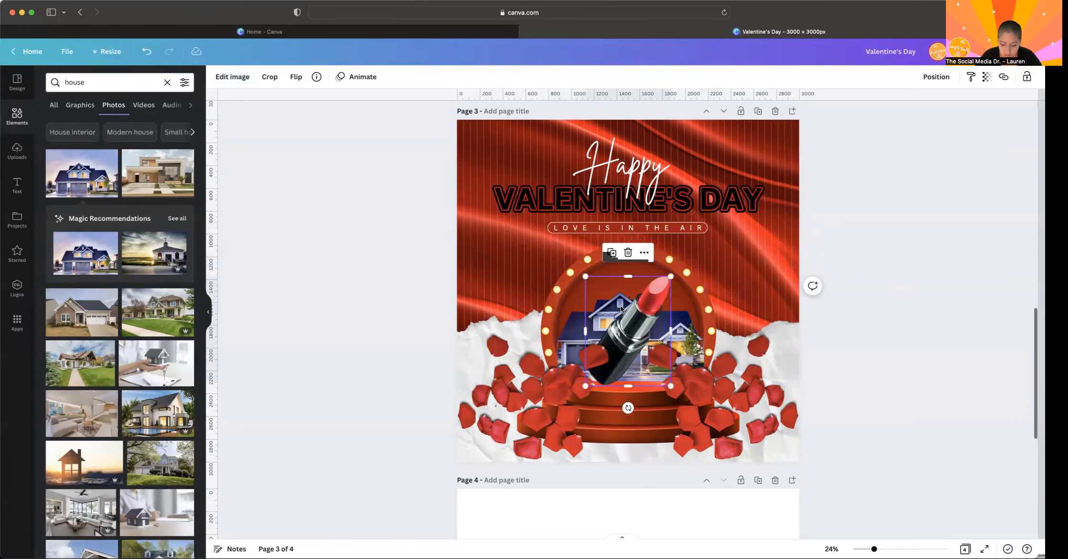
{"action": "key", "text": "Delete"}
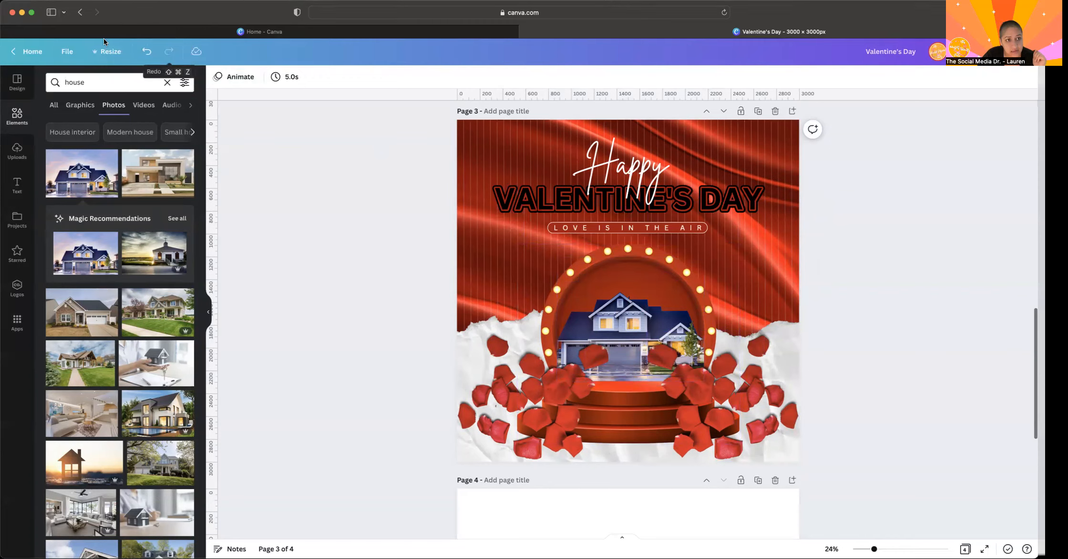
- Undo the lipstick deletion and the addition of the house photo on page 3
{"action": "left_click", "coordinate": [147, 52]}
{"action": "left_click", "coordinate": [147, 52]}
{"action": "left_click", "coordinate": [147, 52]}
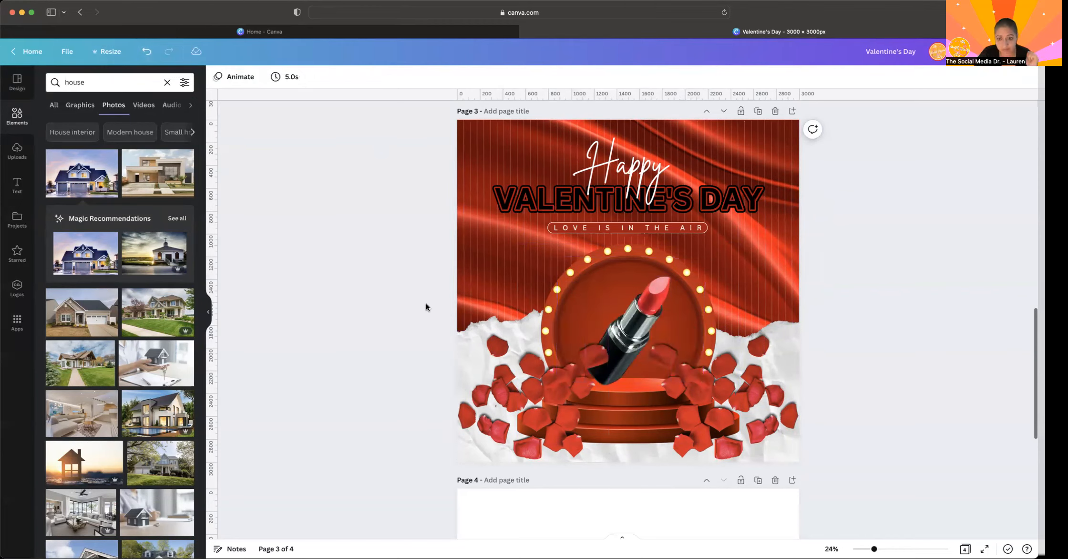